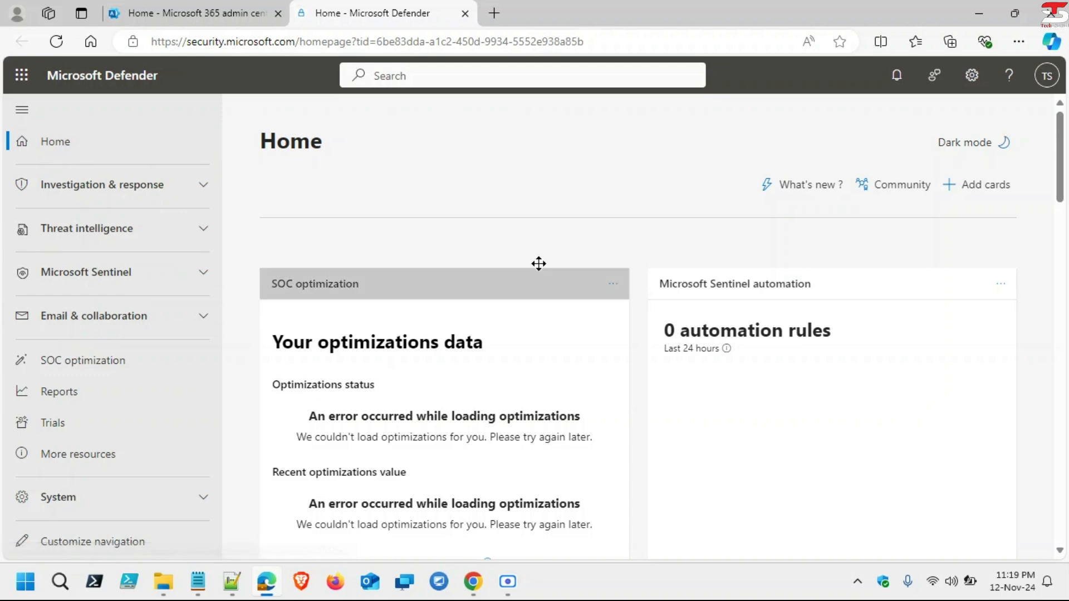
Step: Open the Defender XDR Blog's 'What's new' articles in a new tab, browse them, then return to Defender Home
scroll(505, 325, down, 2)
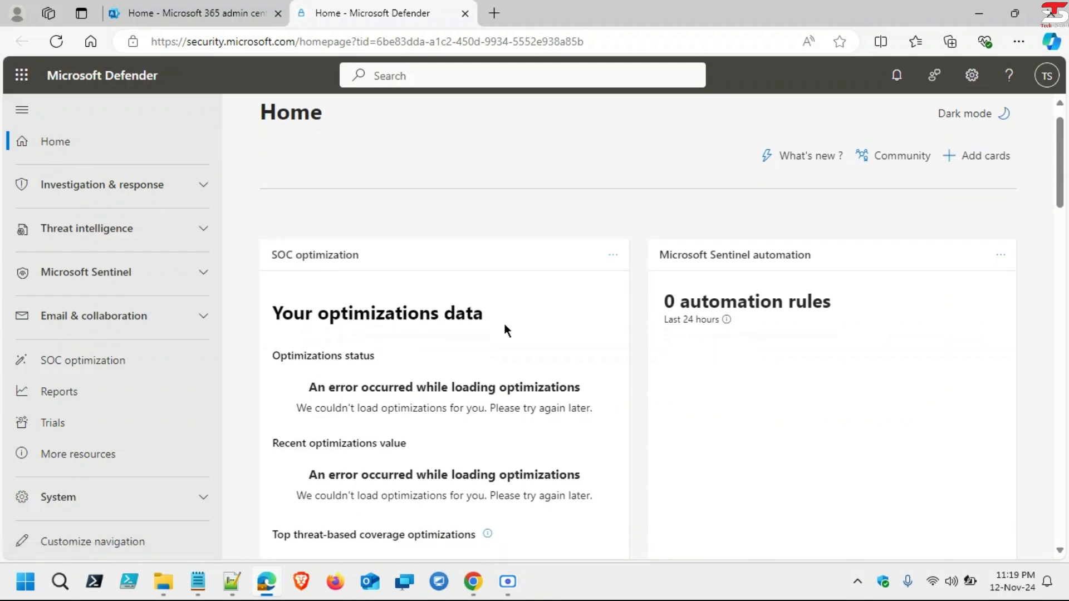
scroll(504, 324, up, 2)
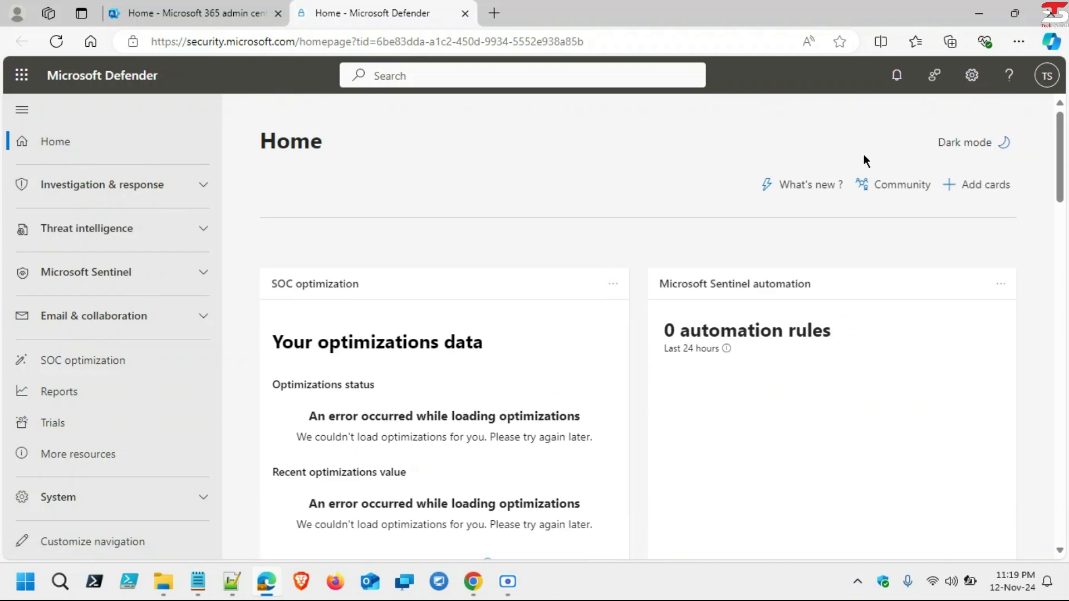
click(814, 186)
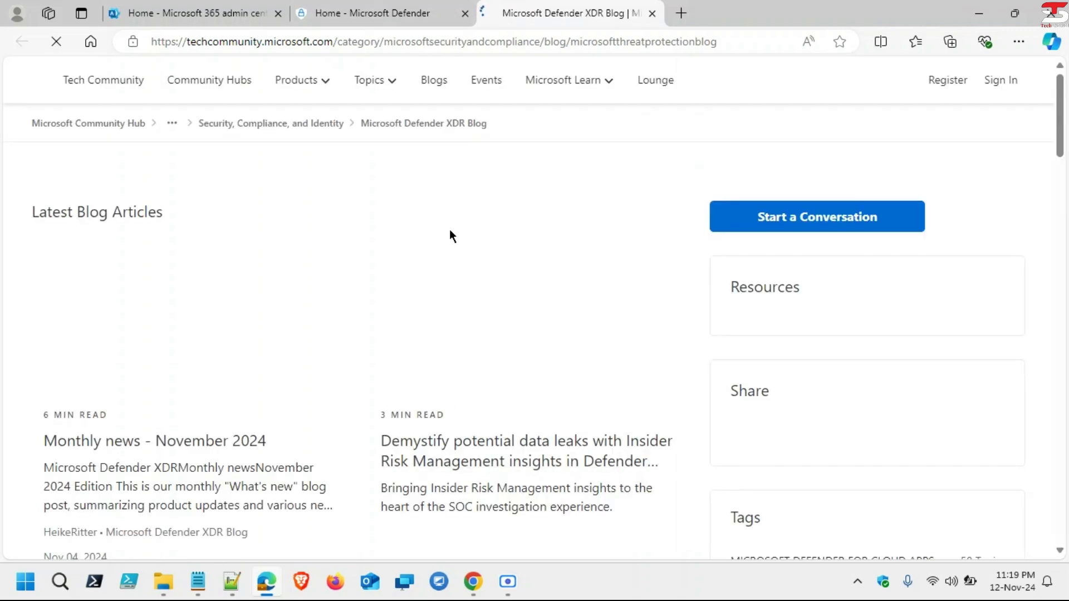
scroll(566, 384, down, 2)
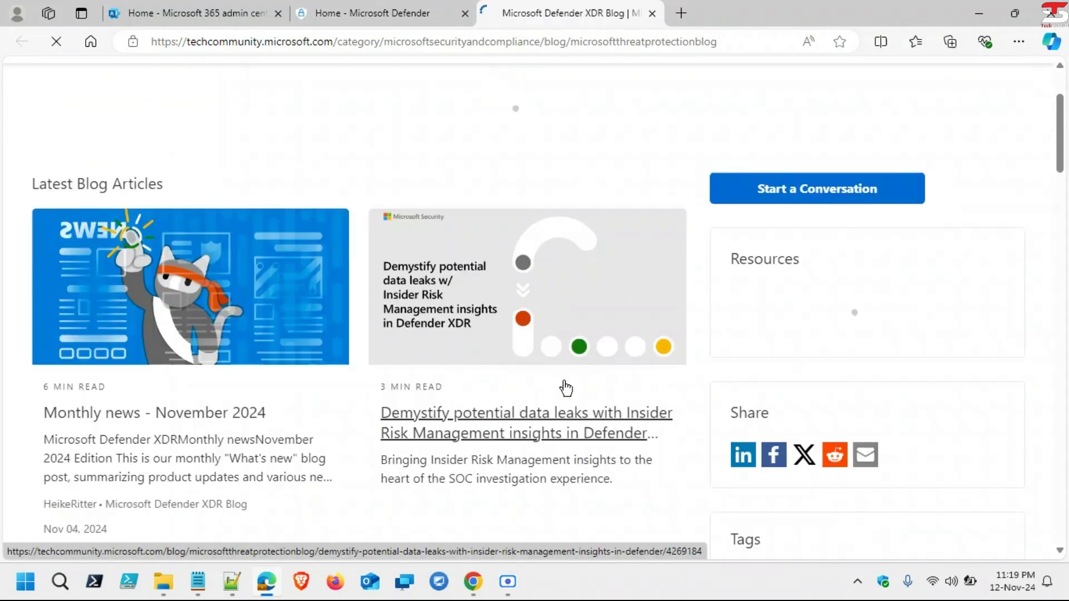
scroll(566, 388, down, 2)
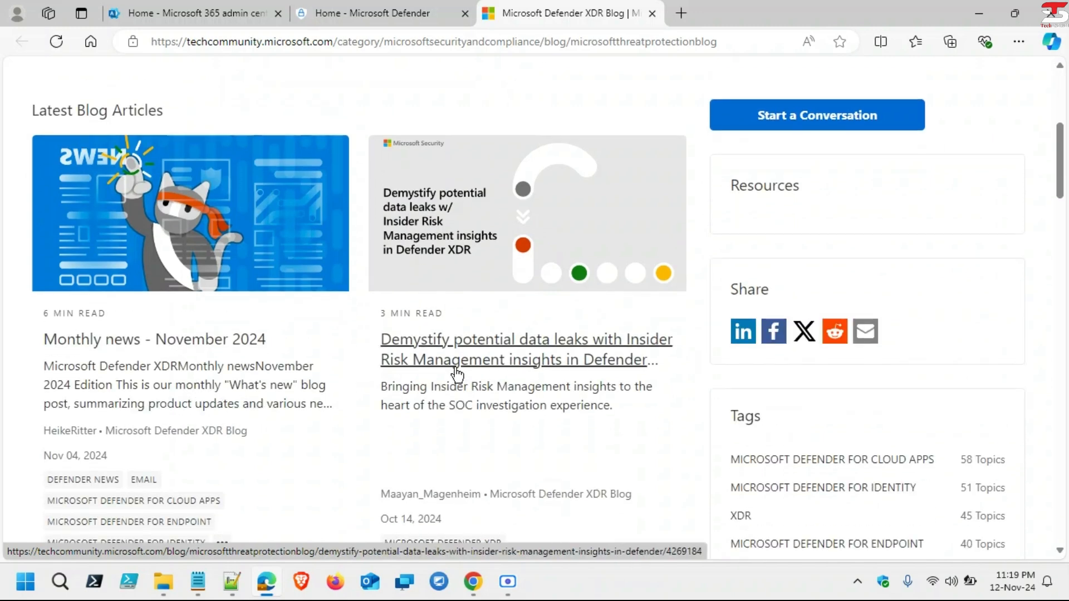
click(372, 11)
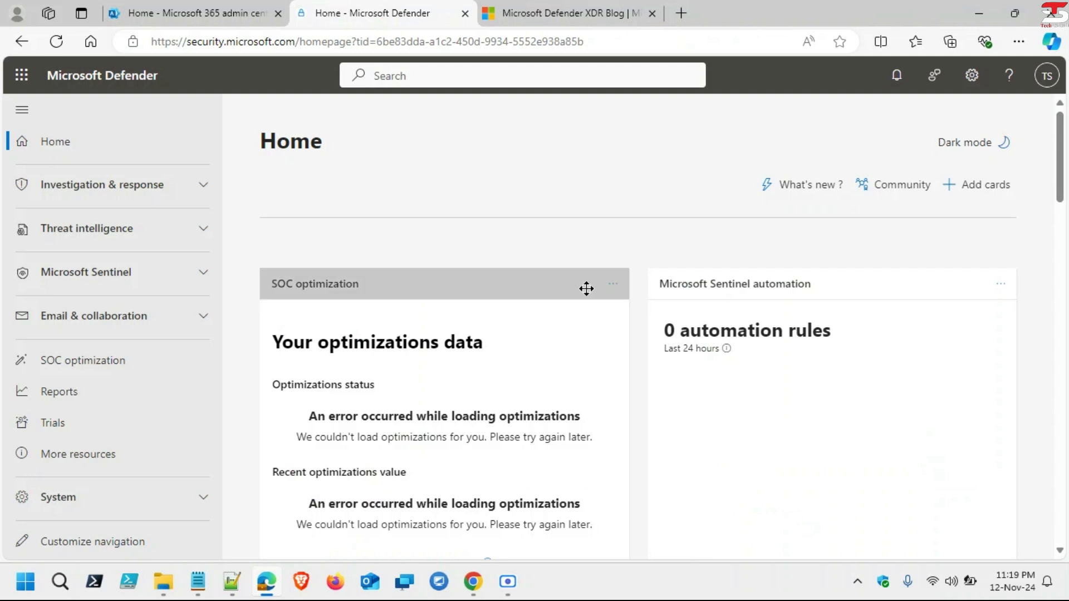
Step: Drag the Secure Score card to another spot on the Home page
scroll(586, 289, down, 2)
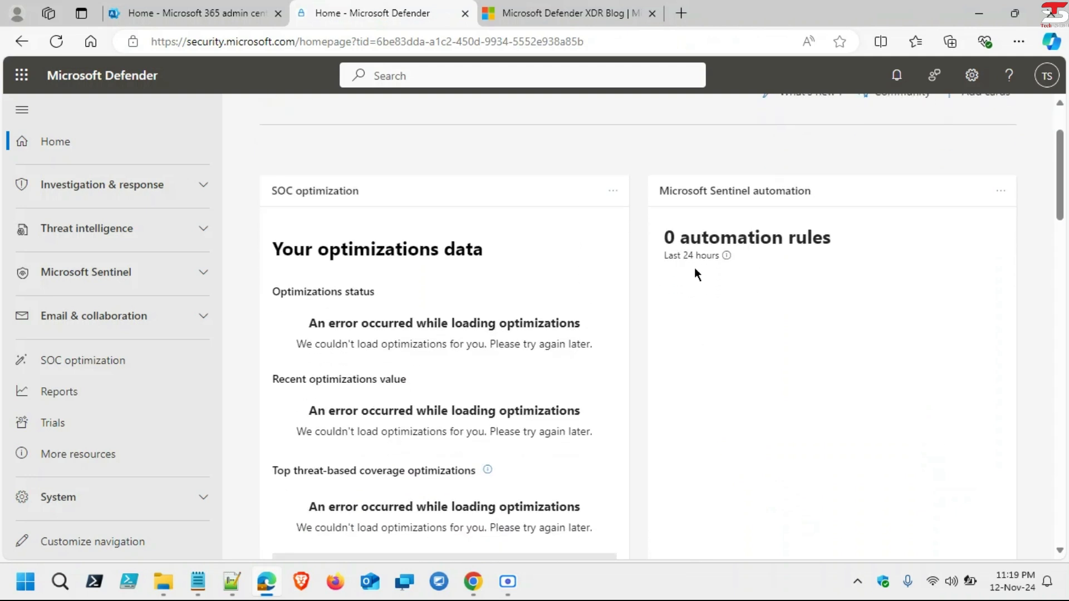
scroll(757, 384, down, 9)
scroll(757, 386, down, 2)
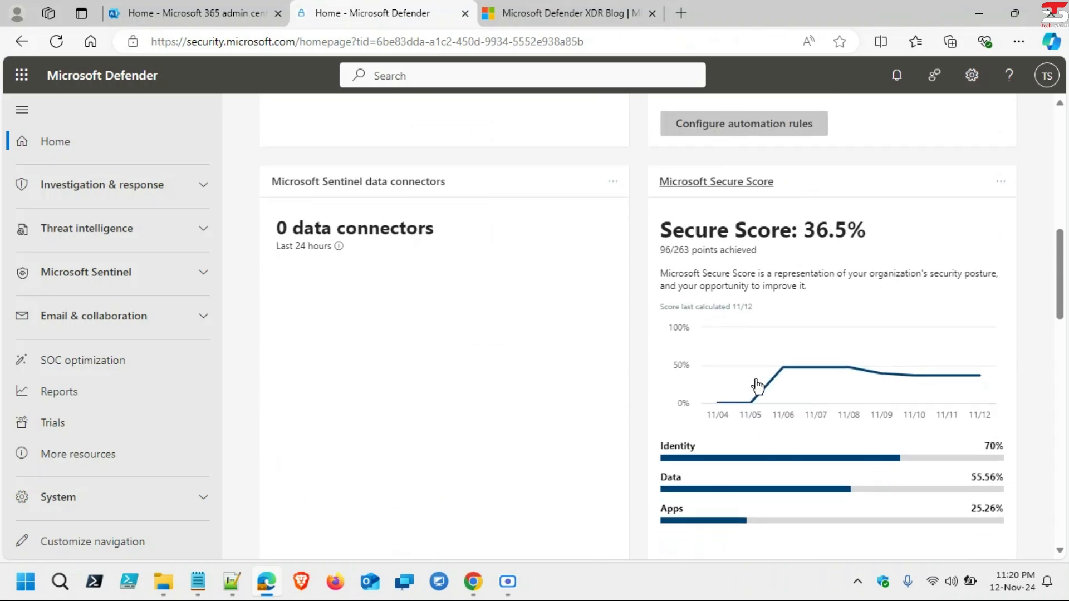
scroll(756, 380, down, 1)
scroll(756, 379, up, 2)
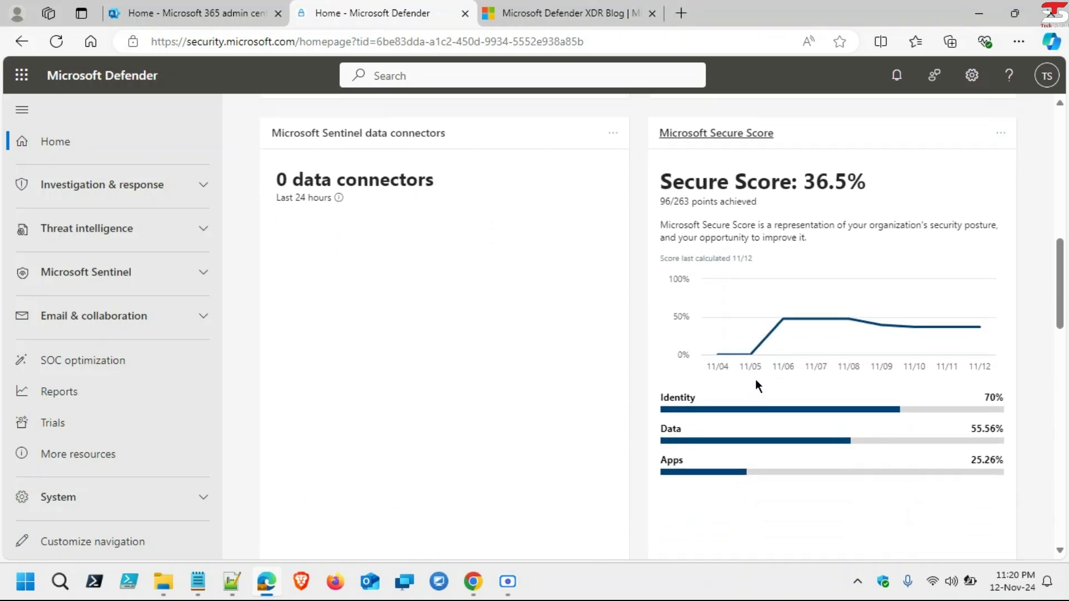
scroll(756, 379, down, 3)
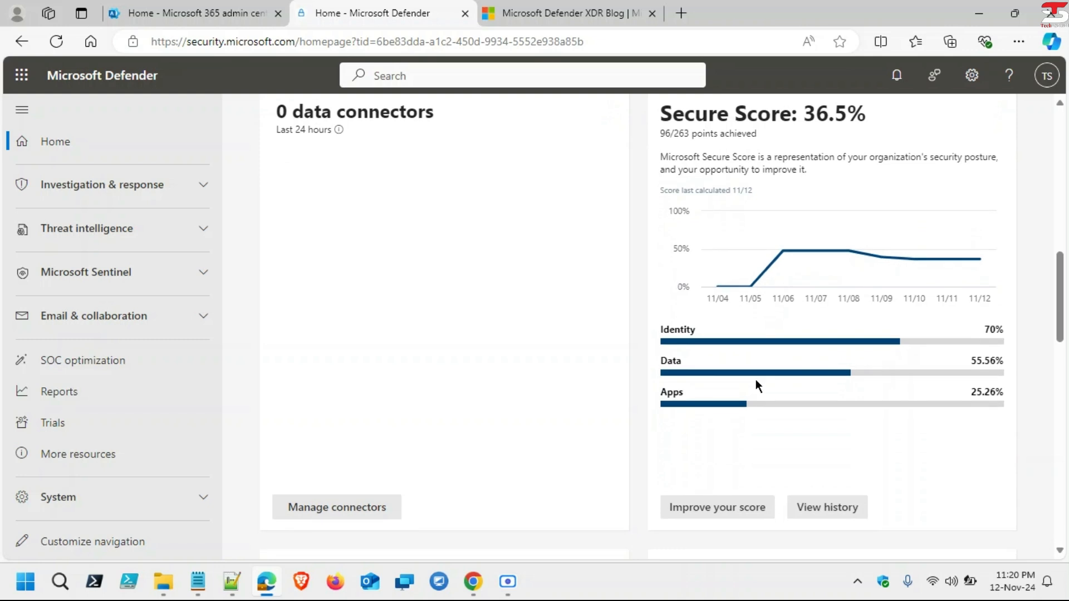
scroll(756, 379, up, 3)
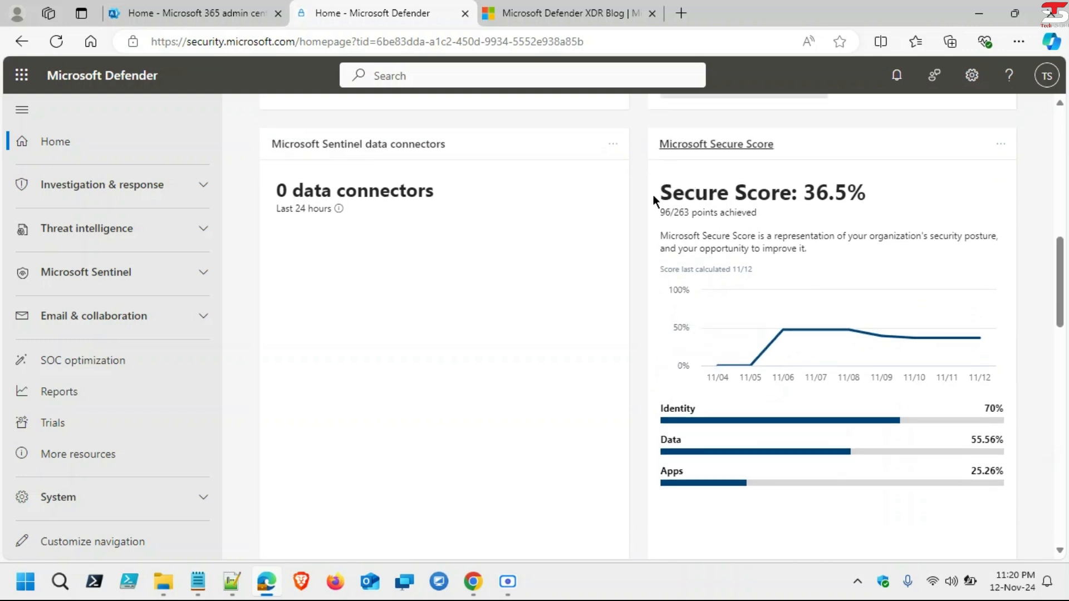
mouse_move(654, 195)
mouse_down()
mouse_move(769, 194)
mouse_move(627, 198)
mouse_move(640, 195)
mouse_up()
mouse_move(870, 196)
mouse_down()
mouse_move(783, 199)
mouse_move(868, 196)
mouse_up()
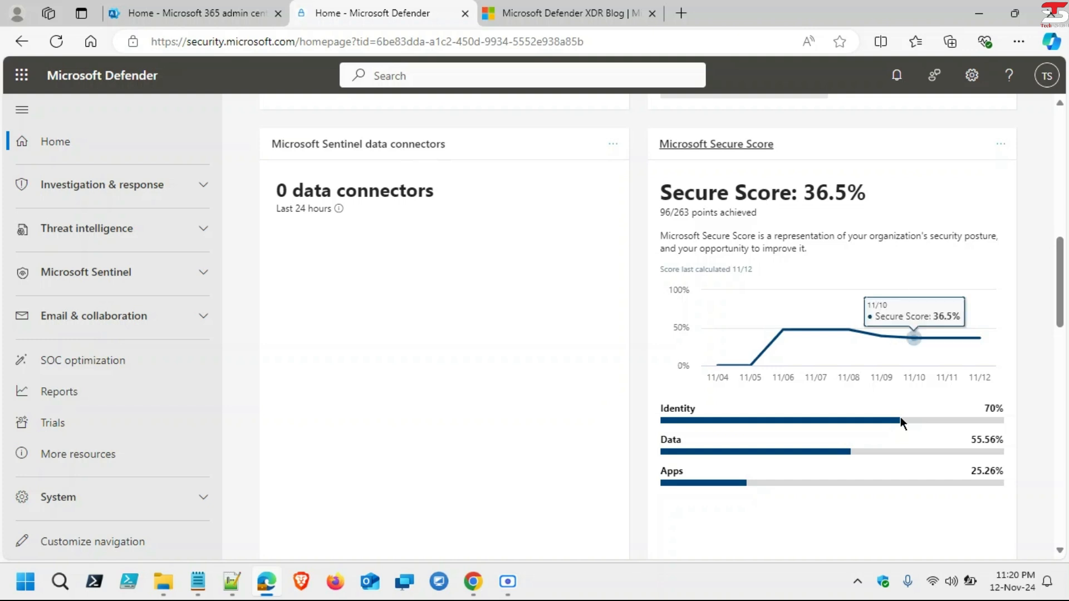
Step: Turn on Insider Risk Management analytics, then return to the Defender Home tab
scroll(893, 454, down, 2)
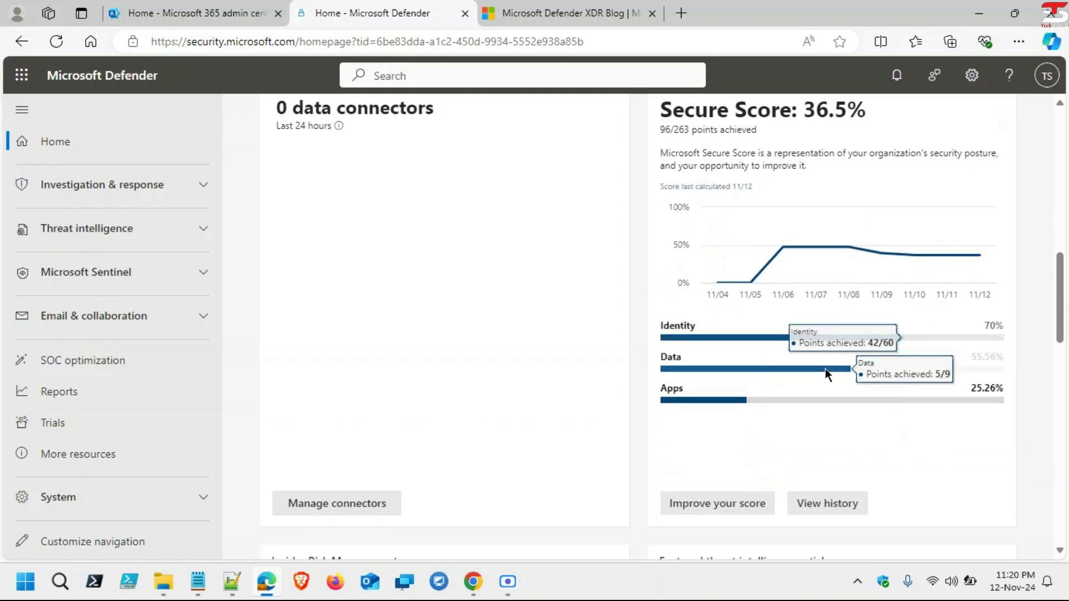
scroll(825, 369, down, 3)
scroll(825, 372, down, 2)
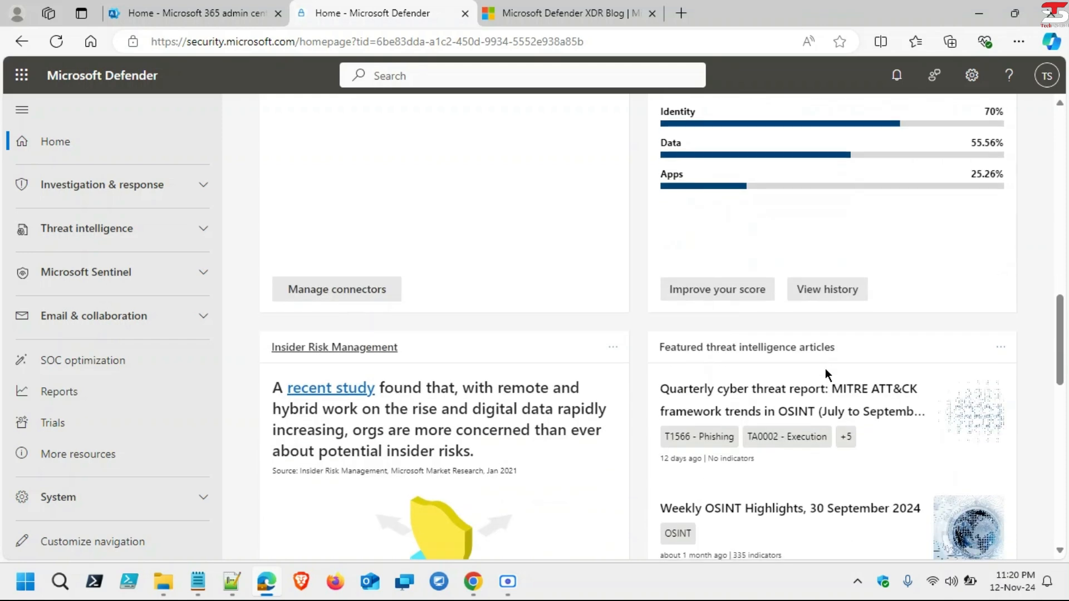
scroll(825, 370, down, 3)
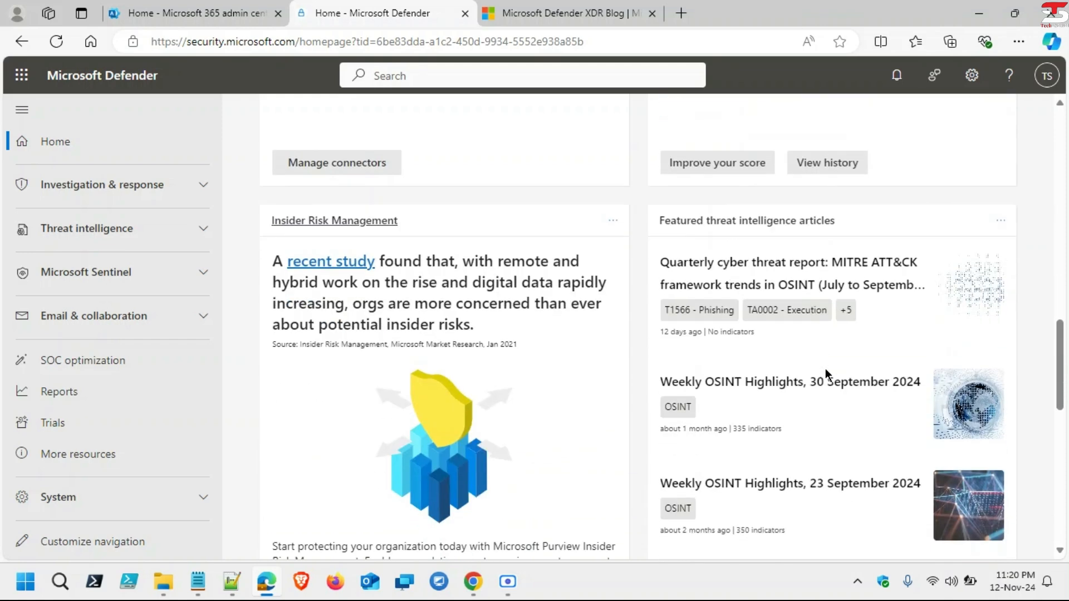
scroll(828, 376, down, 3)
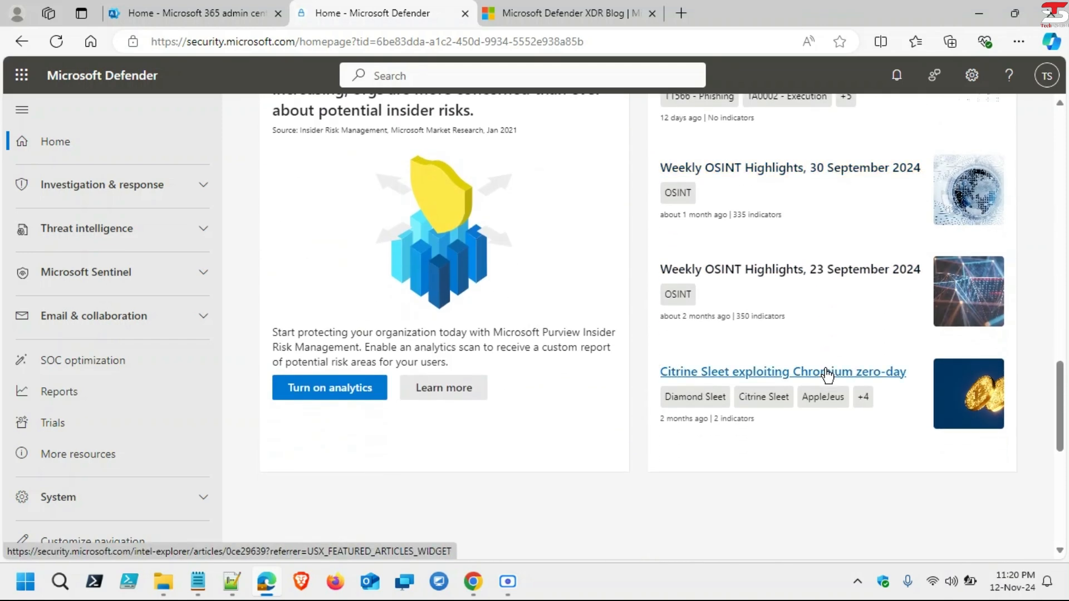
click(368, 396)
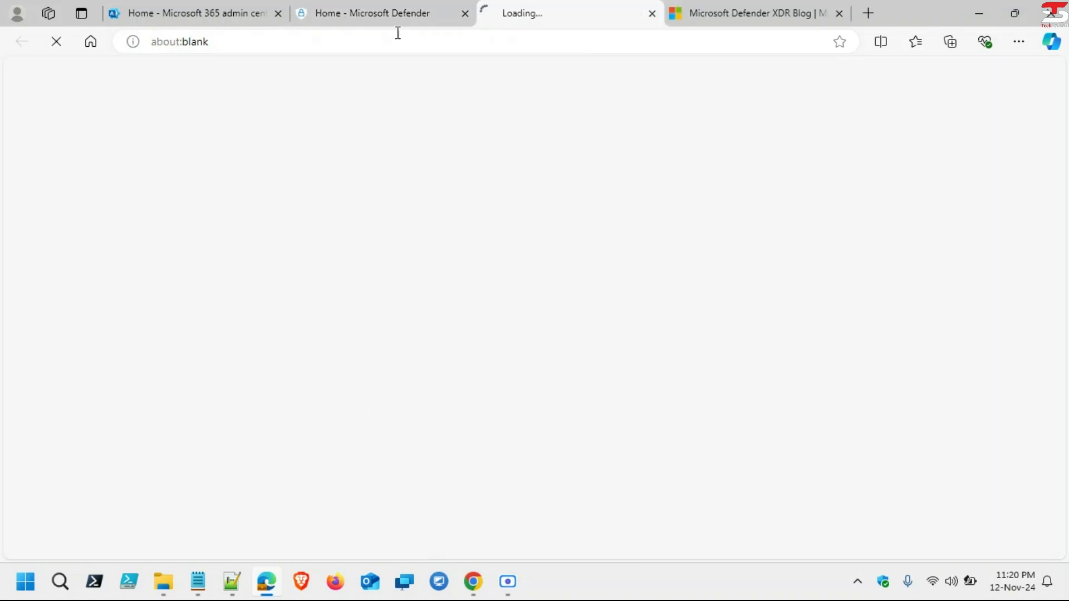
click(396, 11)
scroll(787, 292, up, 7)
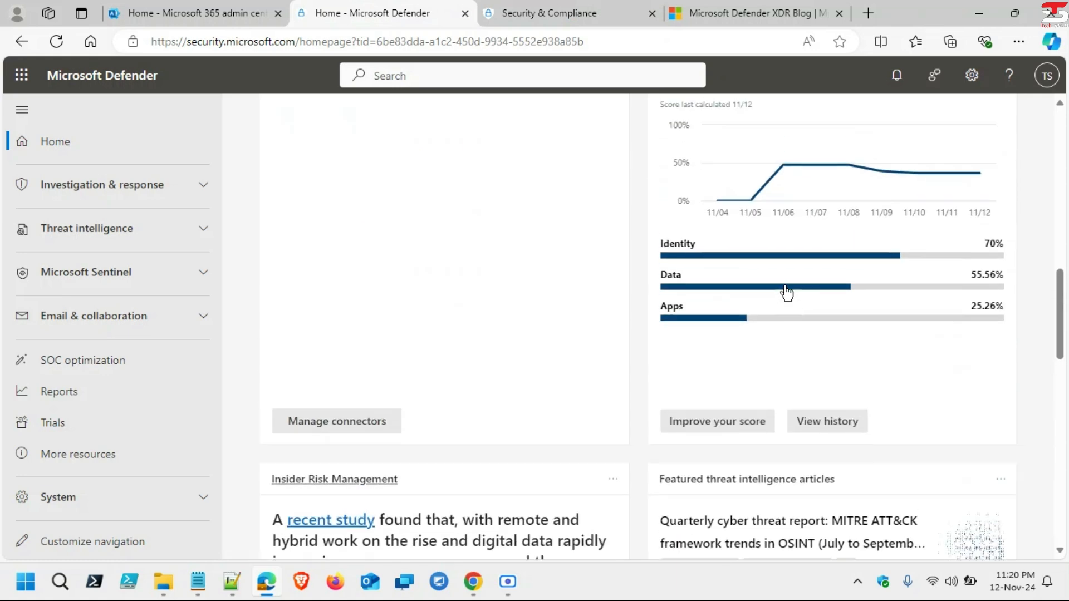
scroll(779, 281, up, 1)
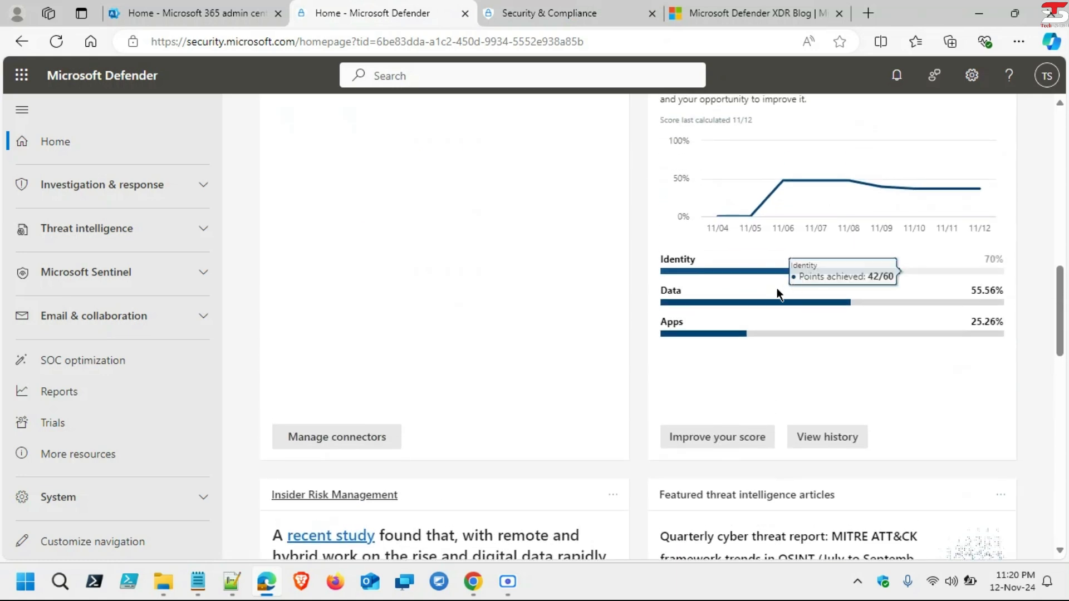
Step: Open Improve your score and review the Safe Links recommendation's details
click(749, 434)
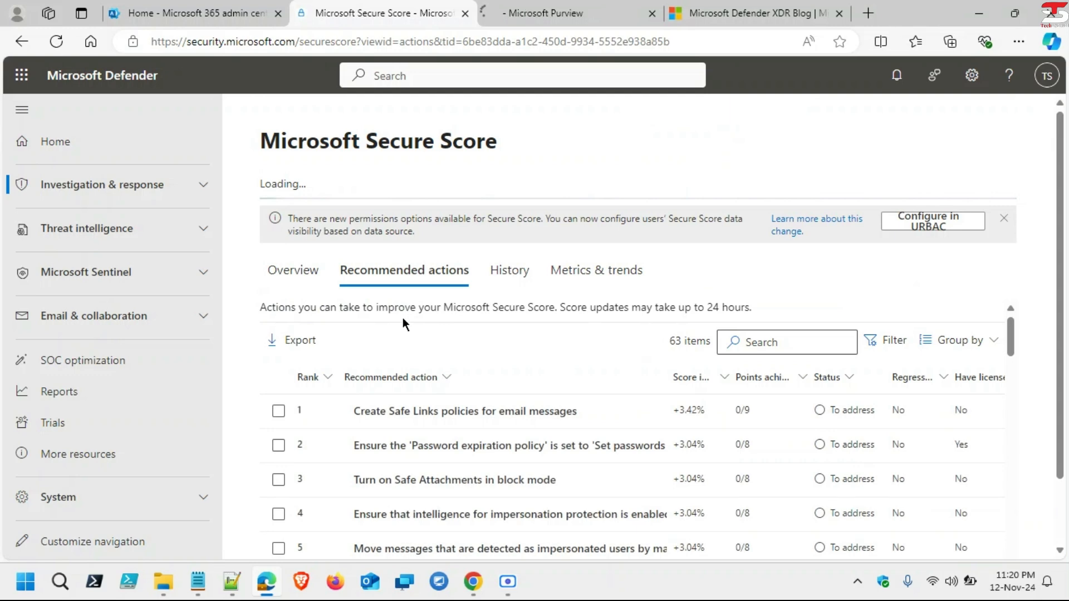
scroll(539, 332, down, 2)
scroll(539, 332, up, 2)
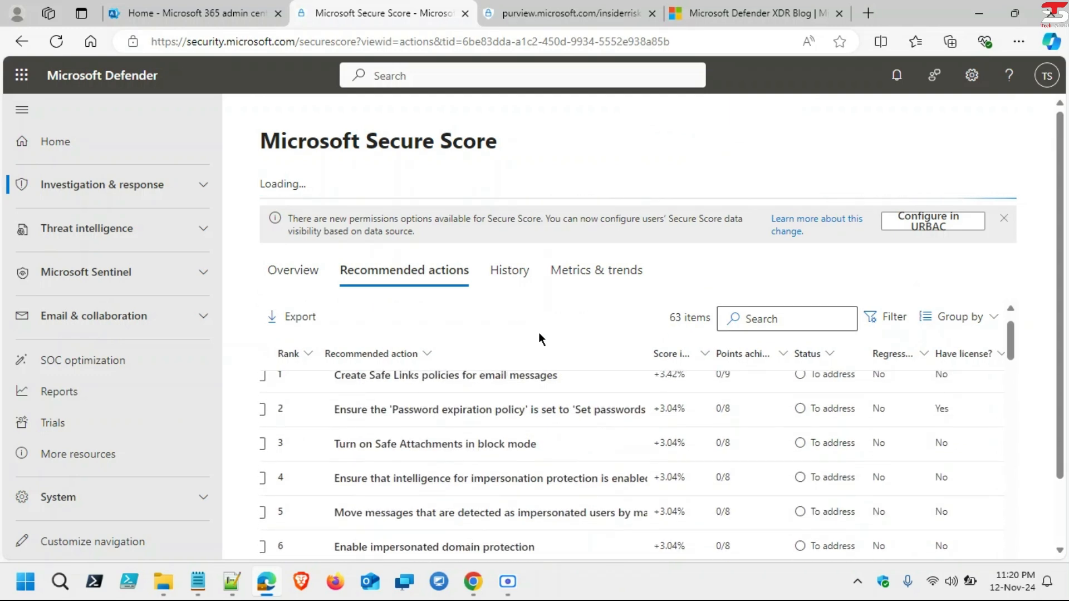
scroll(839, 210, down, 1)
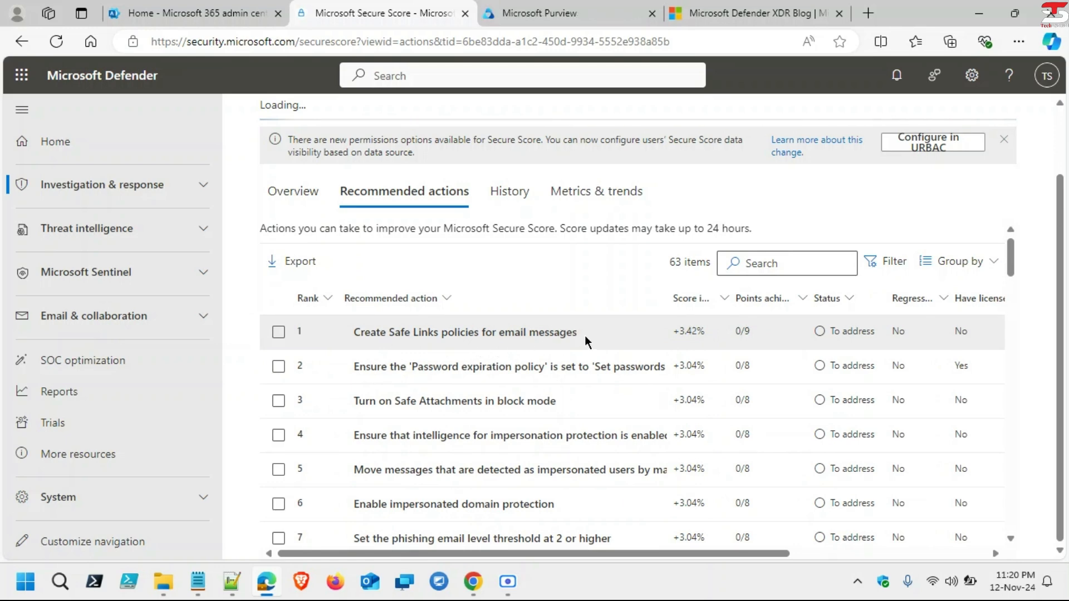
drag(379, 335, 580, 326)
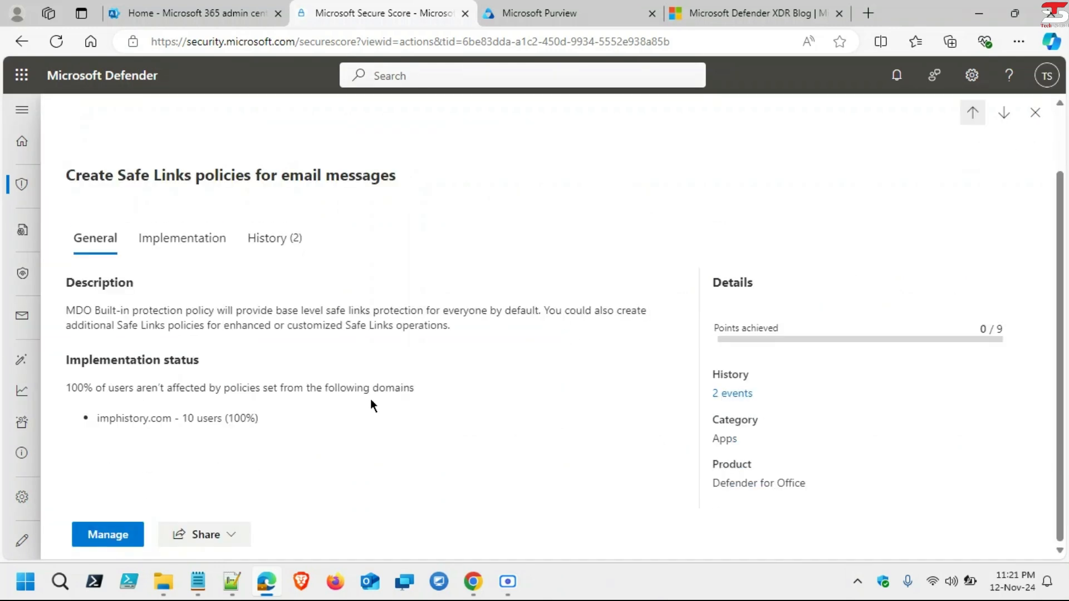
click(1035, 113)
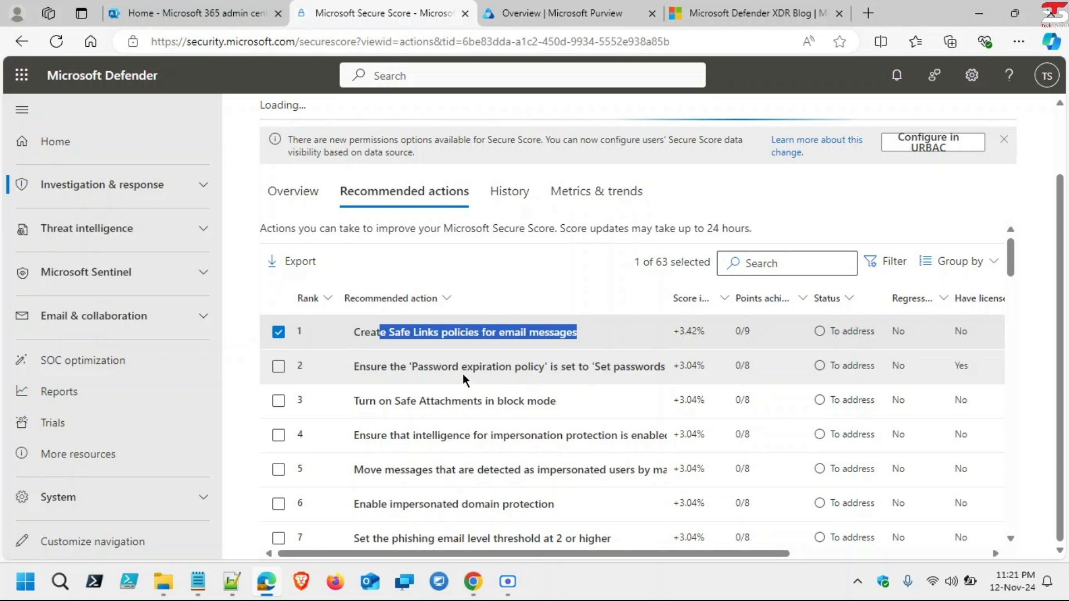
Step: Review the password expiration recommendation's details, then view the Secure Score Overview
drag(466, 368, 589, 379)
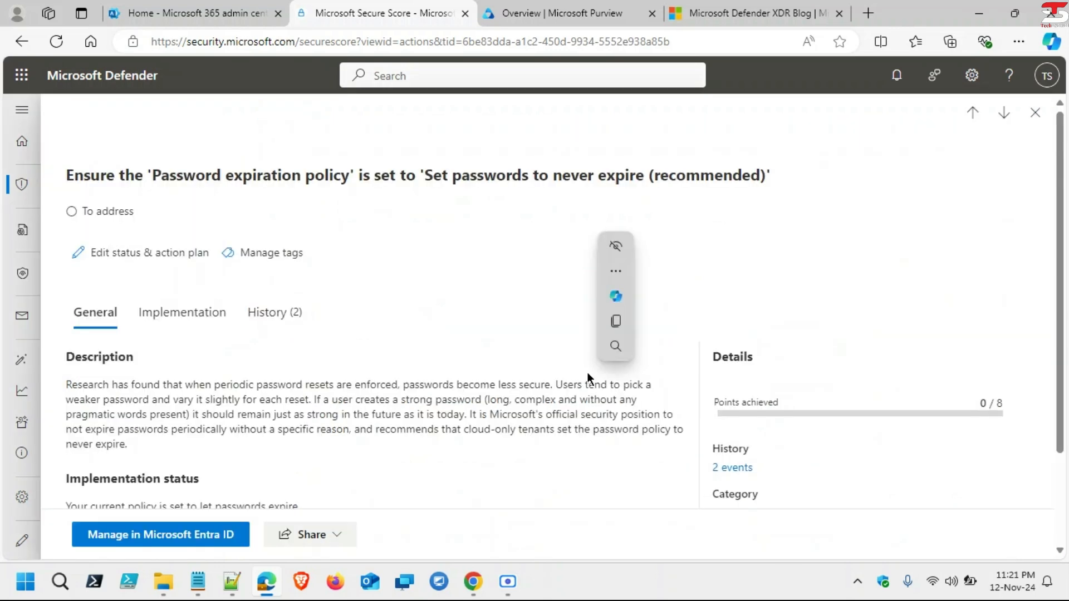
click(1035, 112)
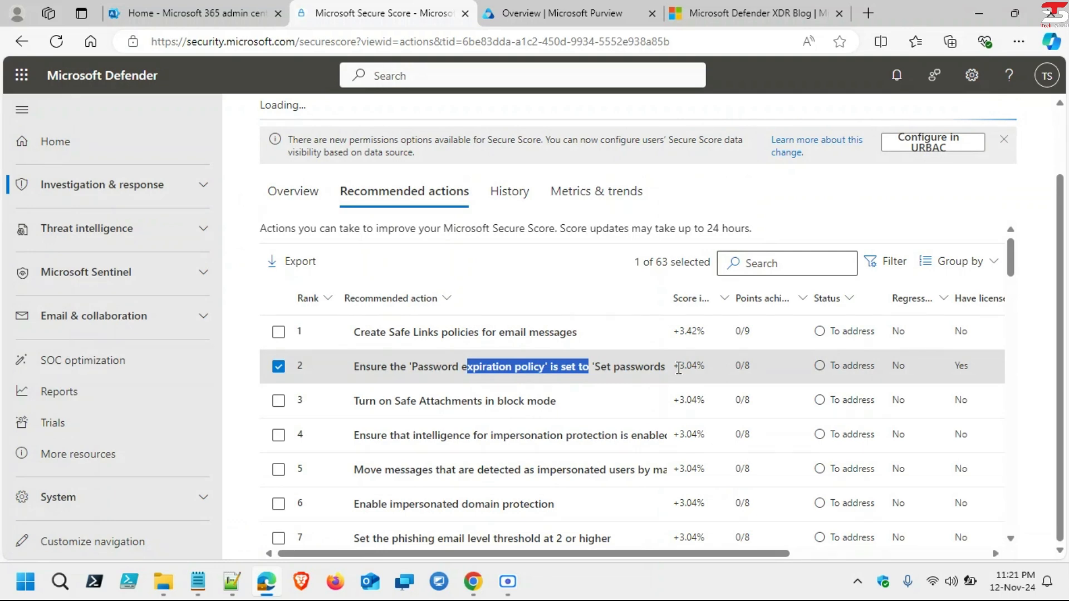
scroll(679, 368, down, 1)
scroll(679, 368, up, 1)
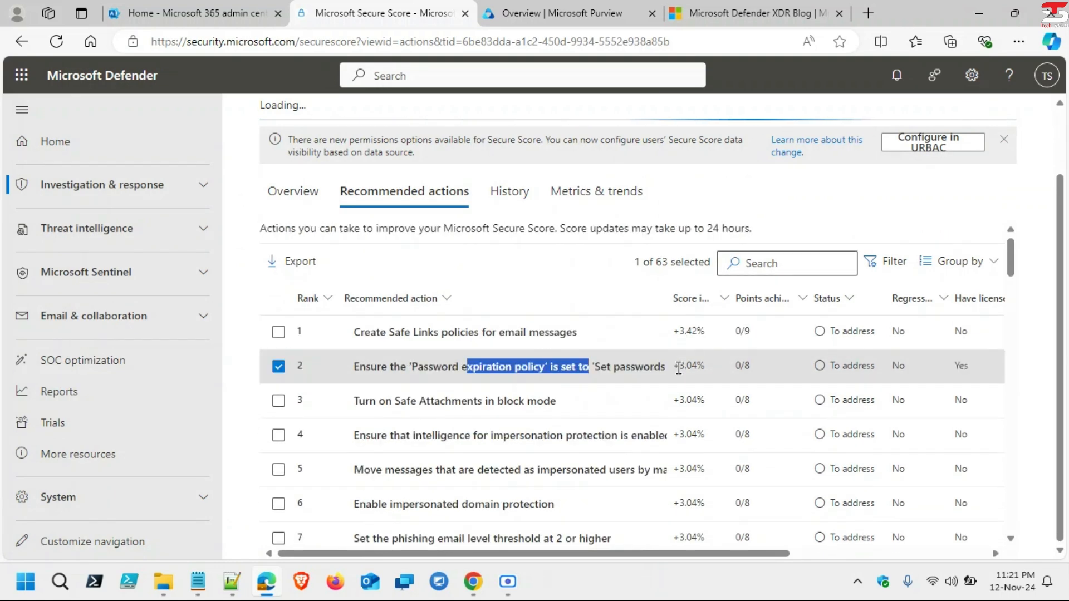
click(311, 199)
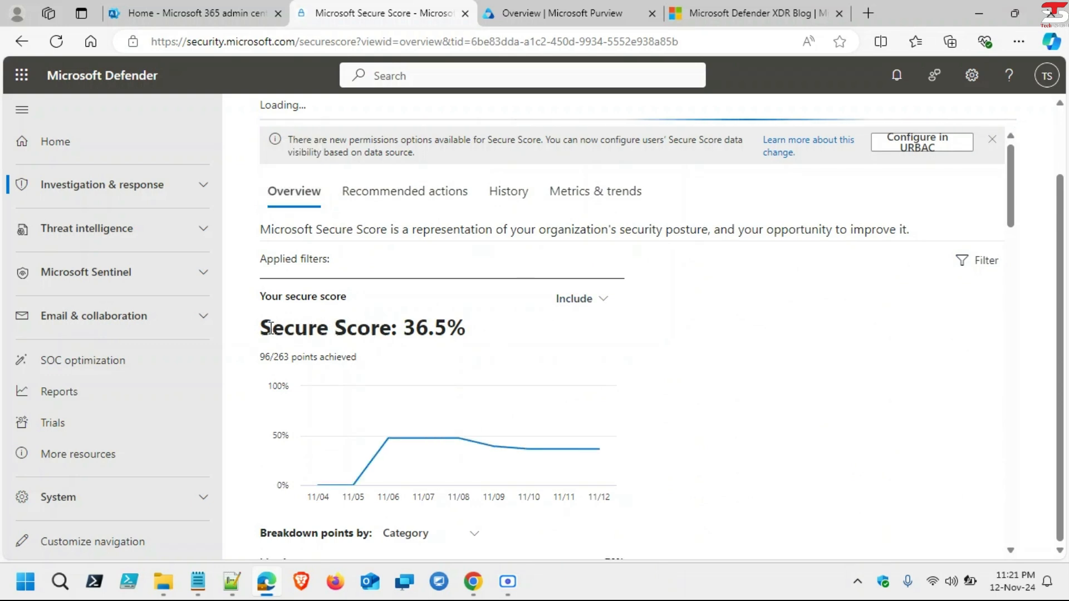
Step: Highlight the 'Secure Score: 36.5%' heading text
drag(273, 329, 483, 323)
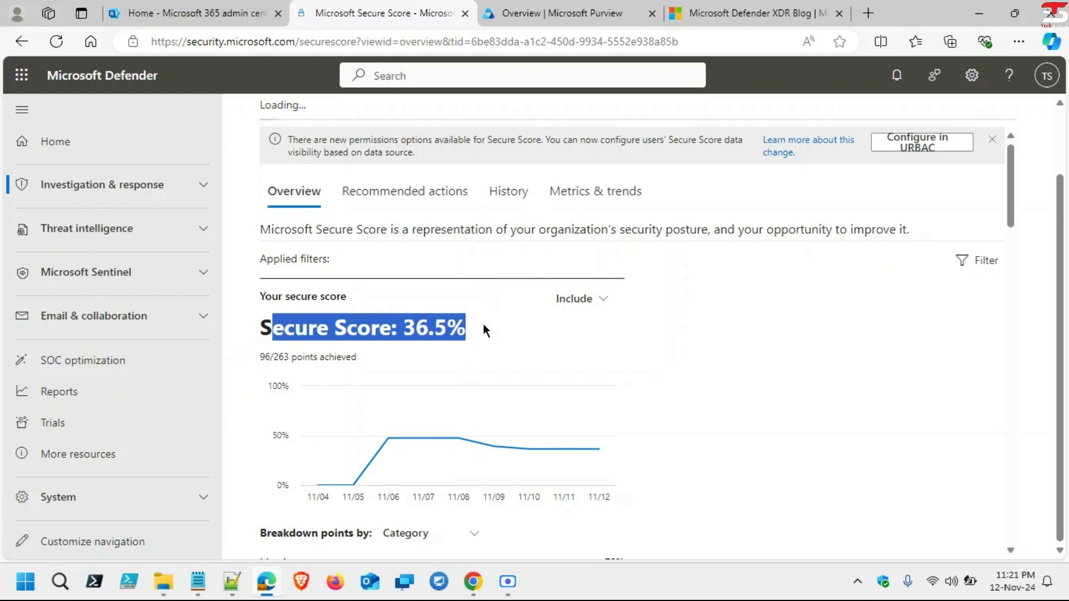
click(483, 323)
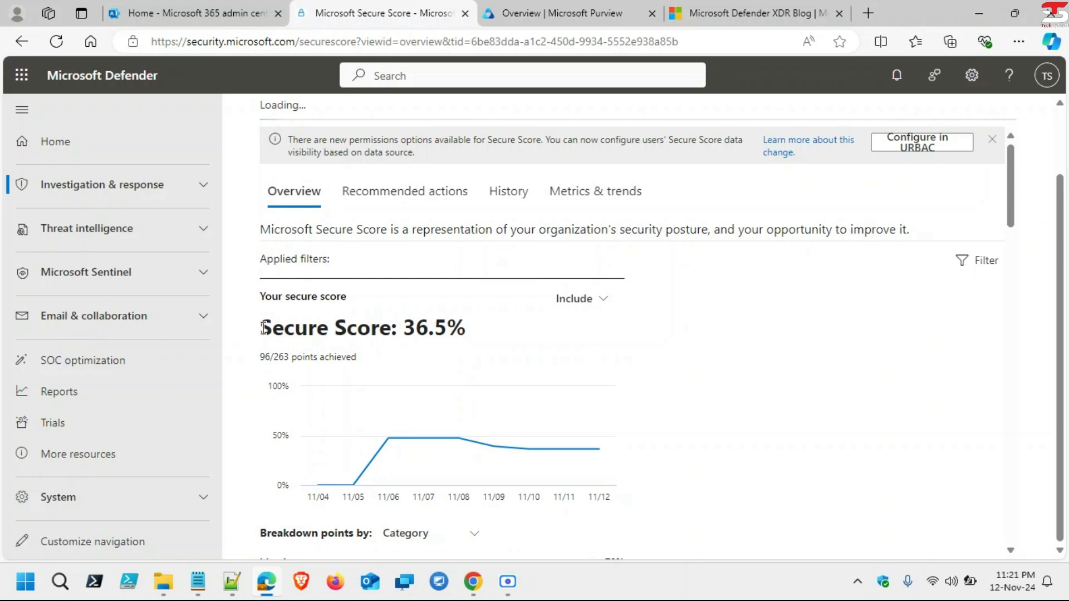
drag(265, 328, 473, 336)
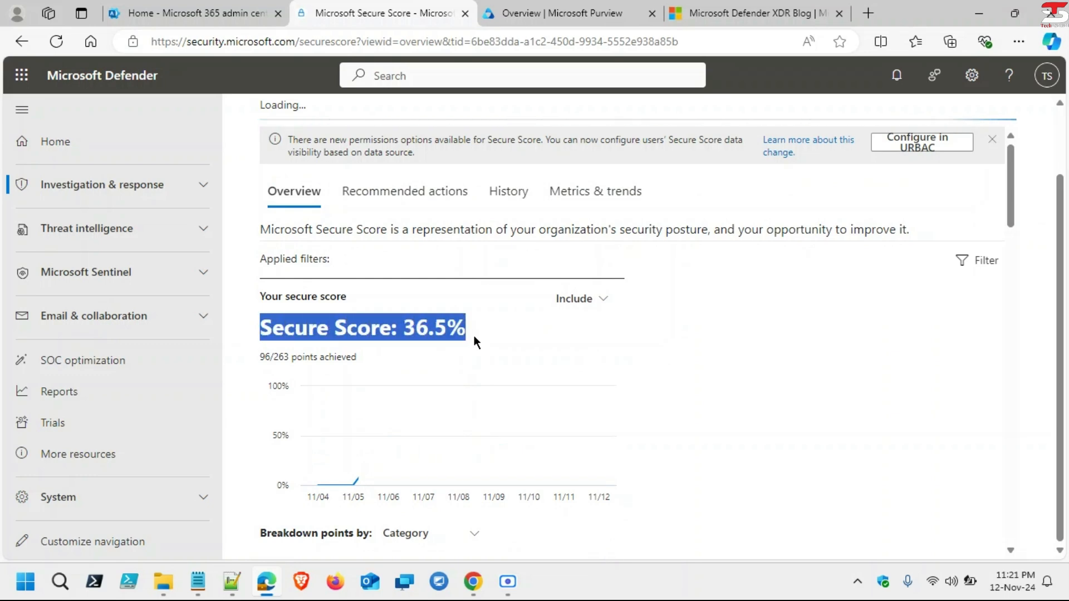
Step: Show the Secure Score History chart and expand Investigation & response in the navigation
scroll(475, 335, down, 5)
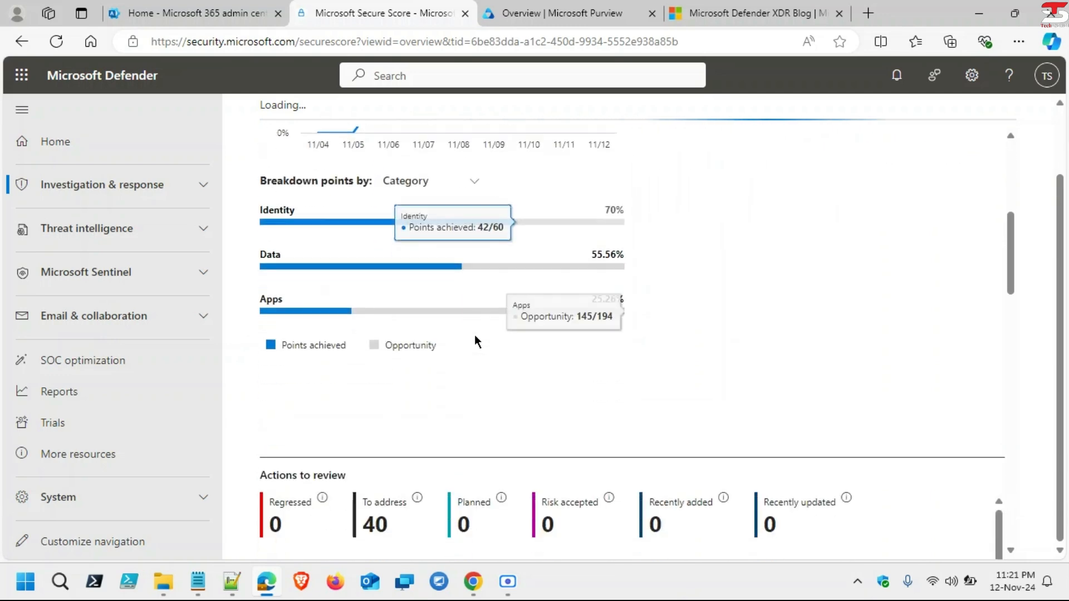
scroll(474, 335, down, 3)
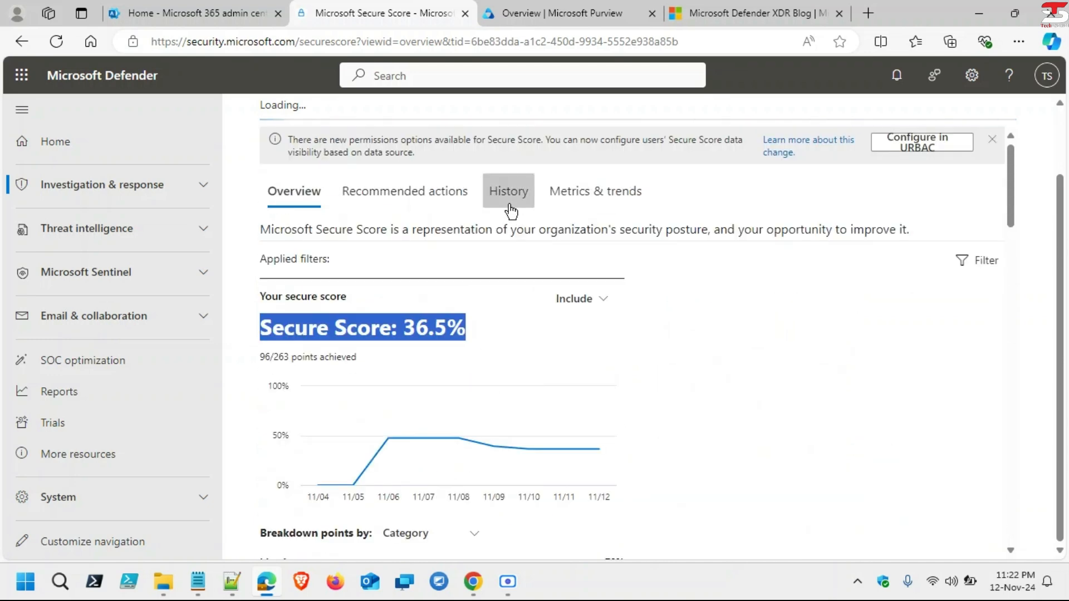
click(476, 192)
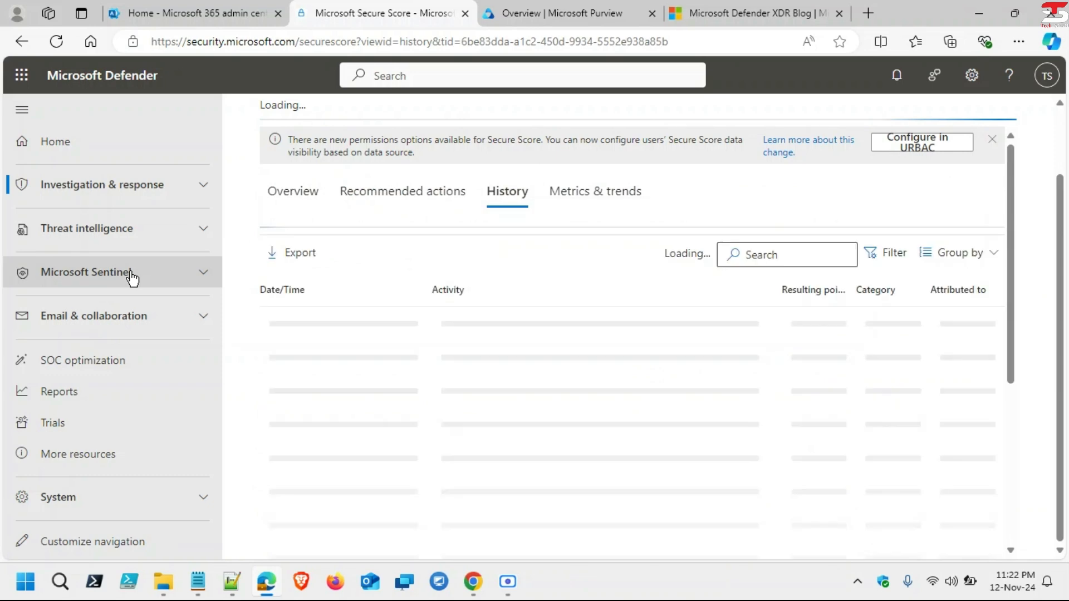
click(196, 190)
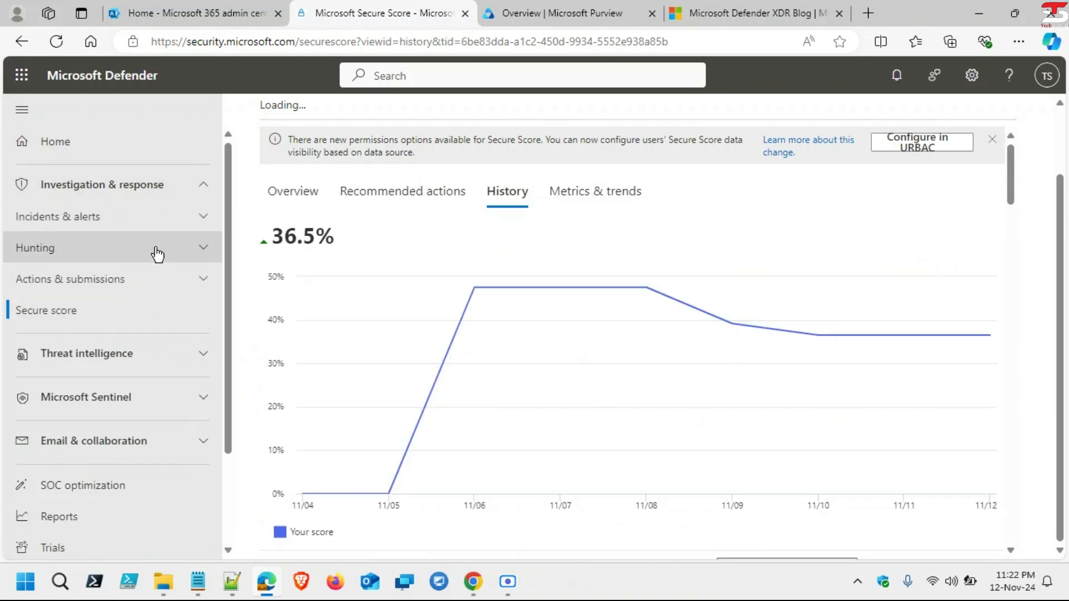
Step: Open Email & collaboration alerts under Incidents & alerts and highlight the View Alerts heading
click(86, 223)
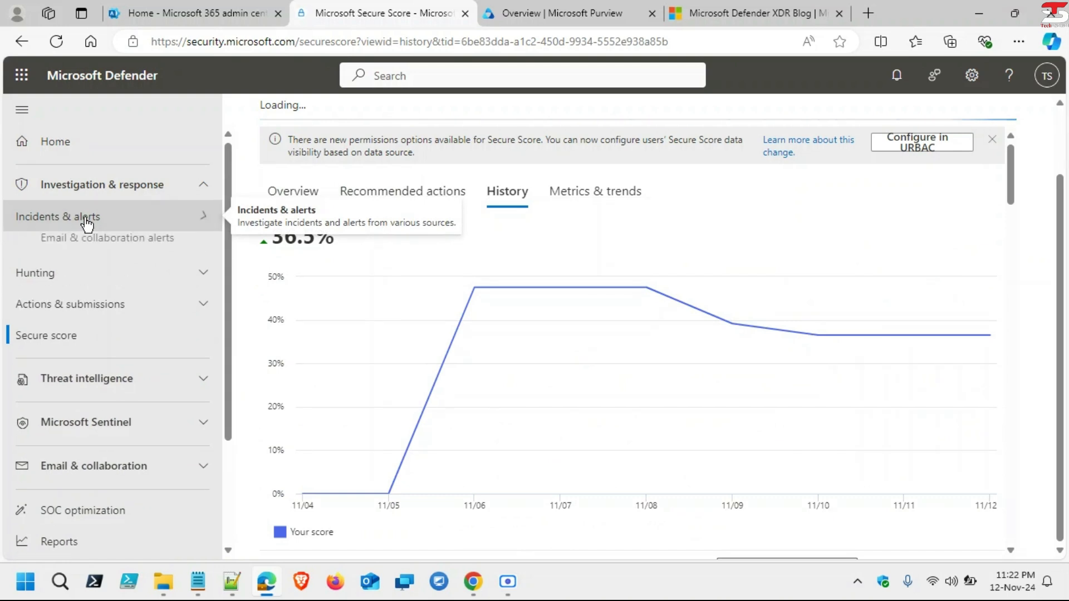
click(120, 248)
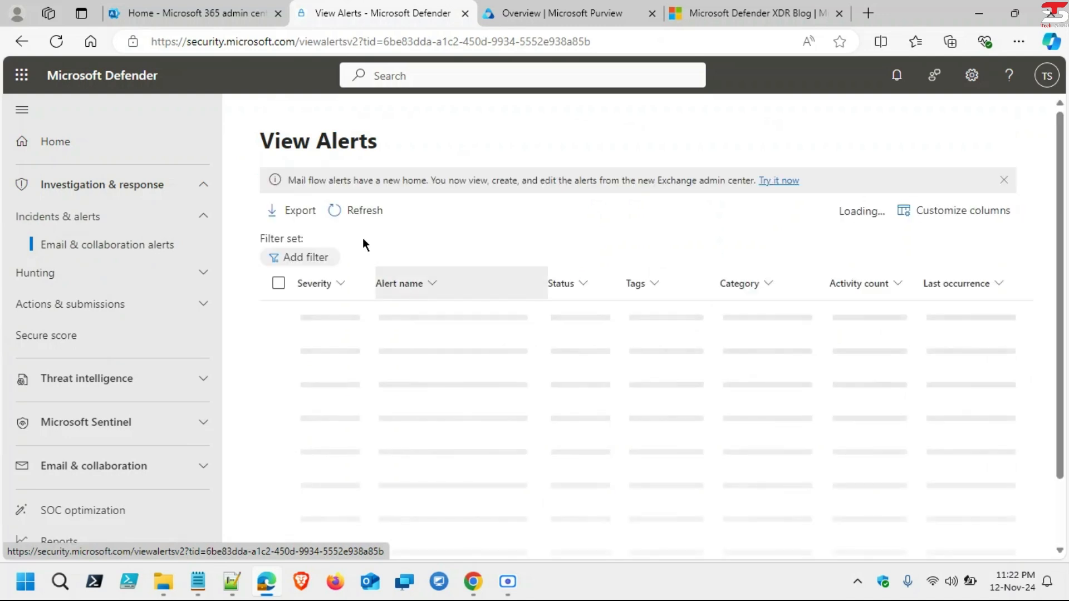
drag(269, 141, 393, 141)
click(392, 143)
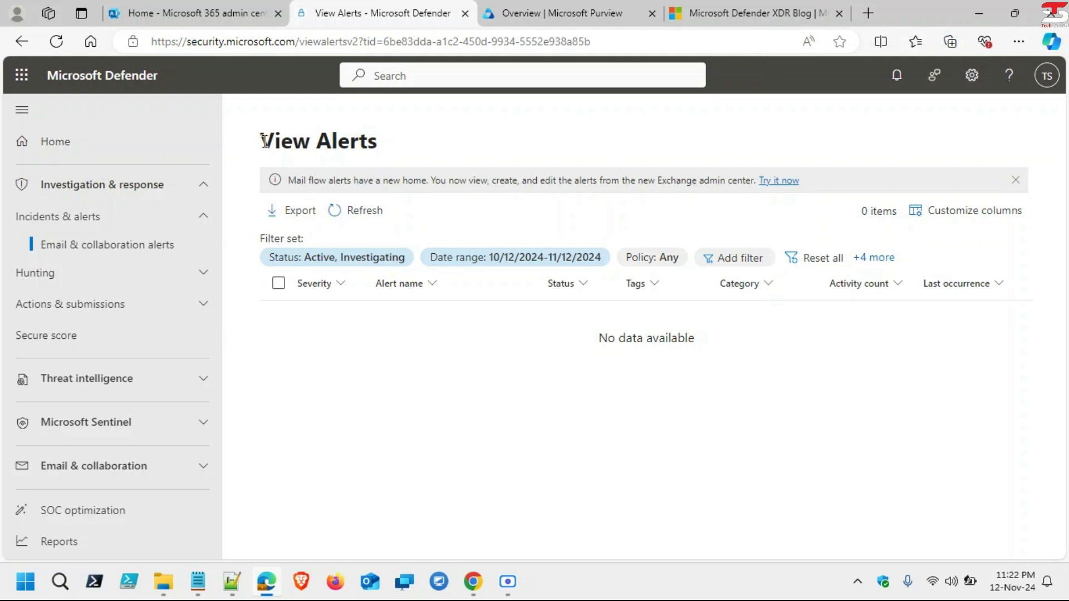
drag(265, 139, 388, 143)
click(399, 145)
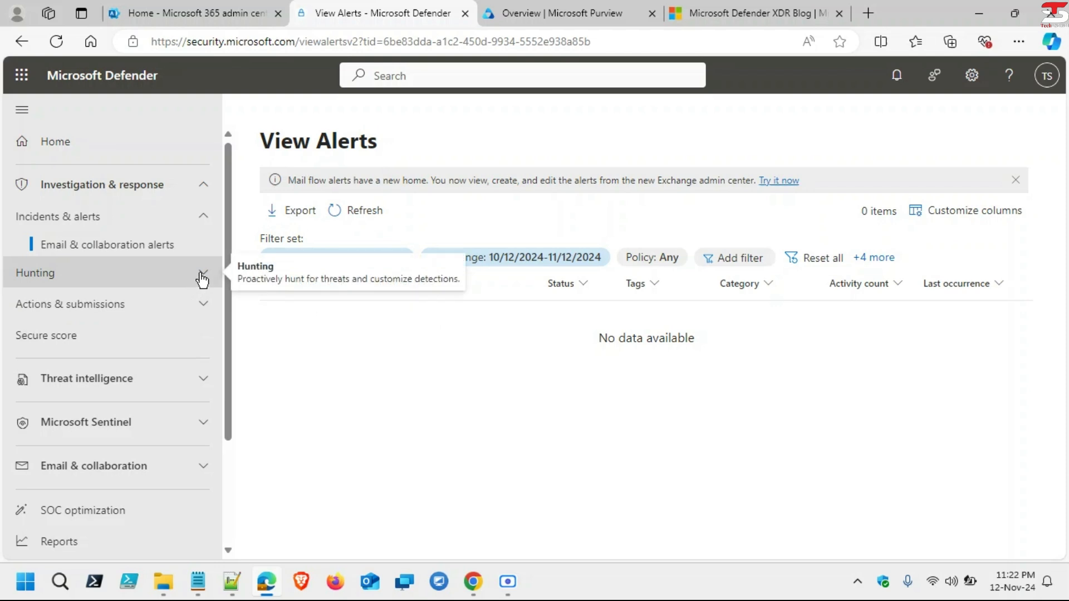
Step: Open Hunting > Advanced hunting and dismiss its 'Something went wrong' status 400 error
click(193, 287)
click(126, 303)
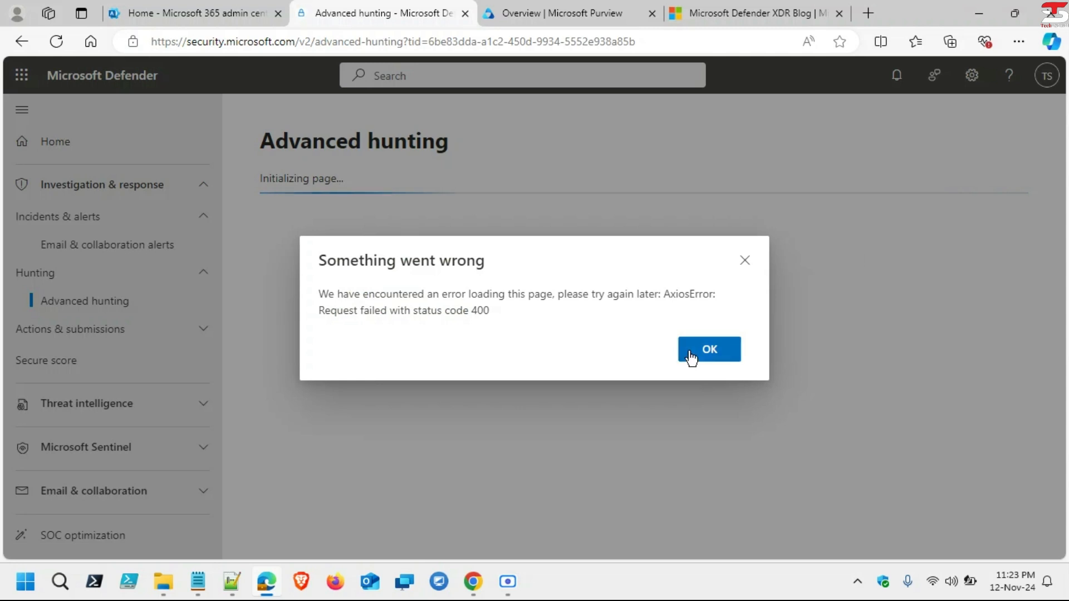
click(708, 351)
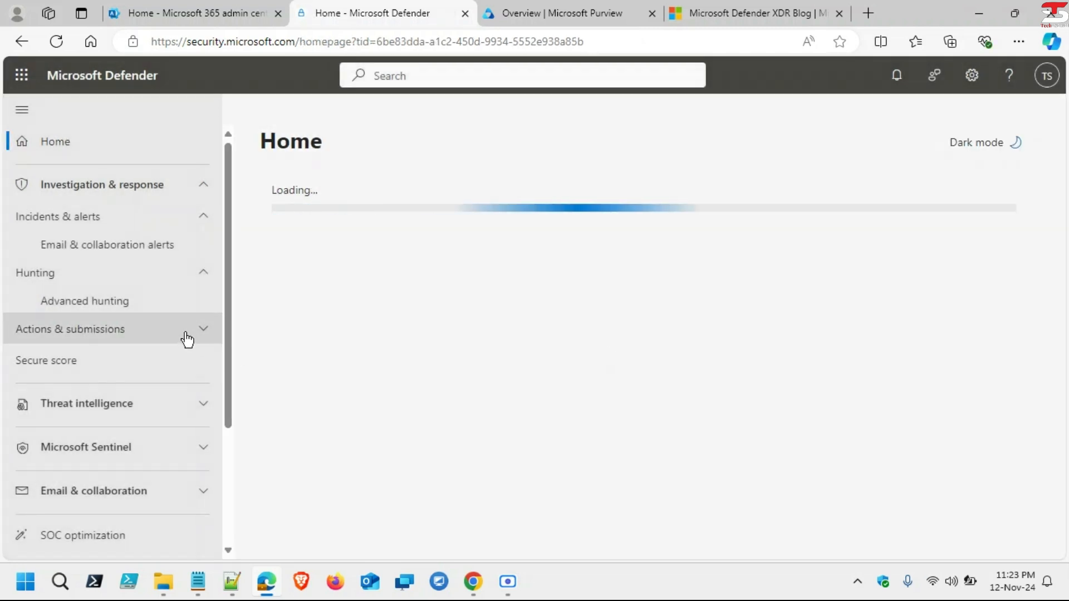
Step: Open Submissions under Actions & submissions and close its introduction panel
click(188, 338)
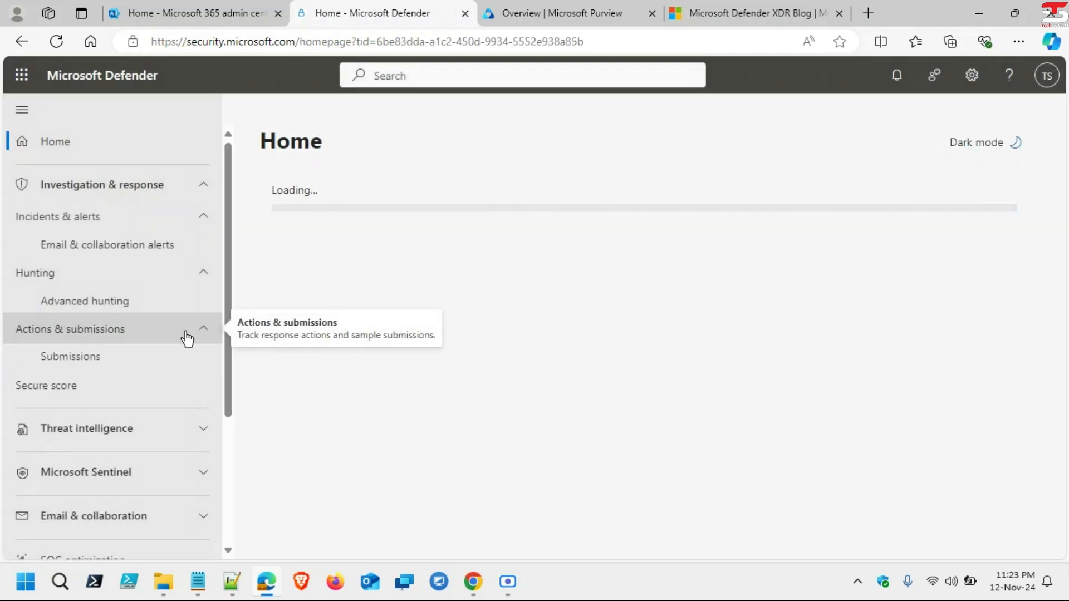
click(114, 361)
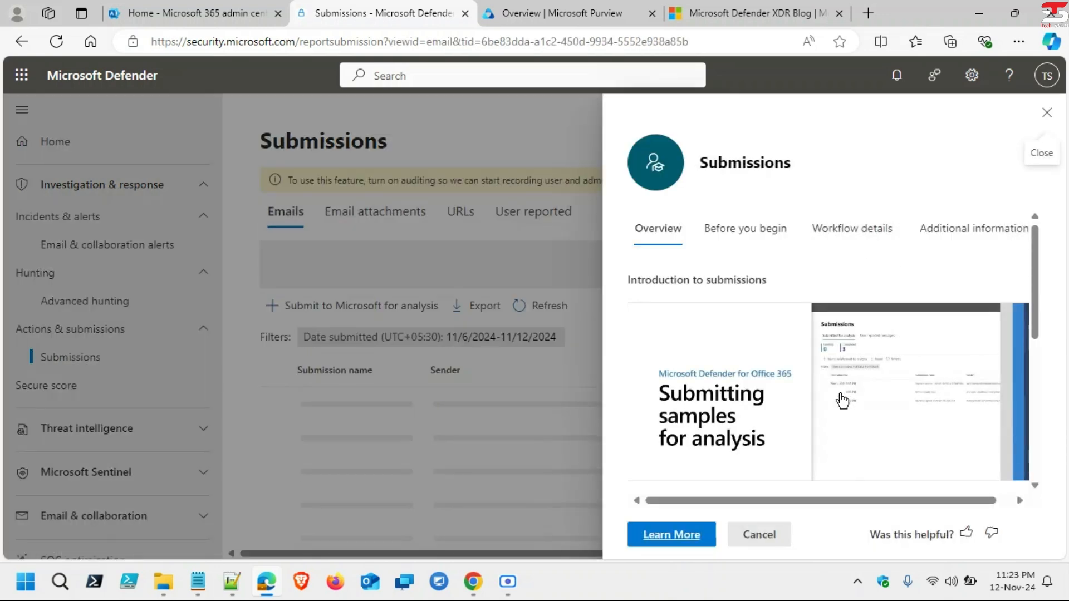
click(1047, 113)
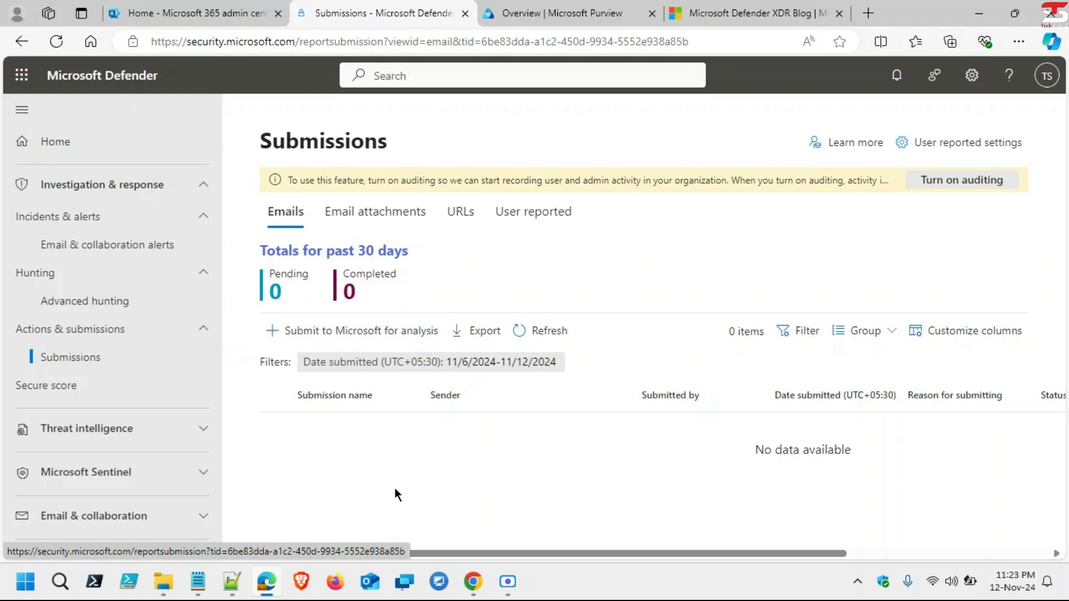
click(394, 223)
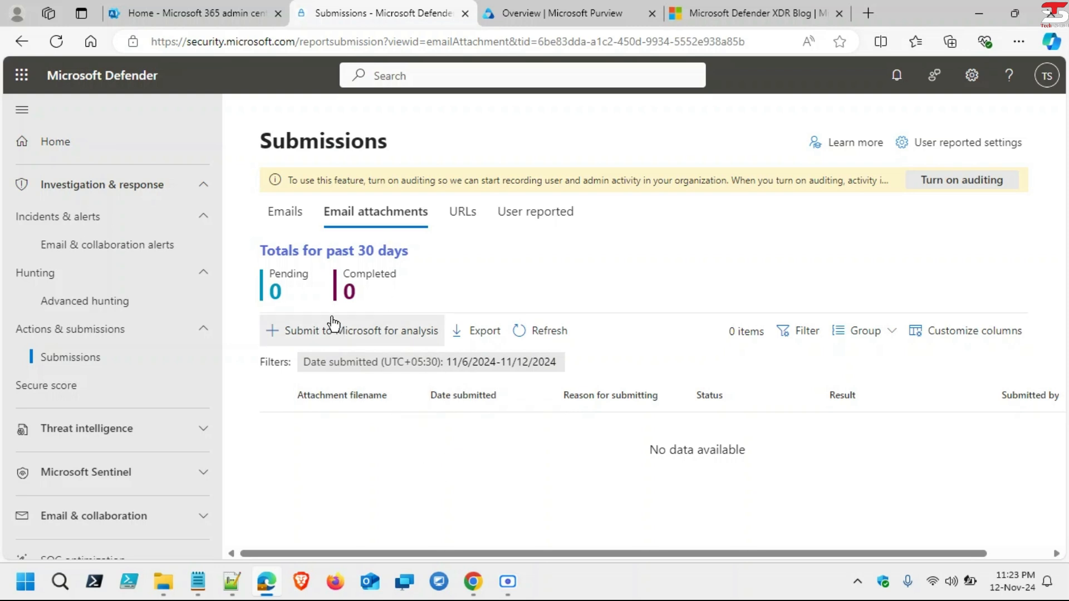
click(450, 226)
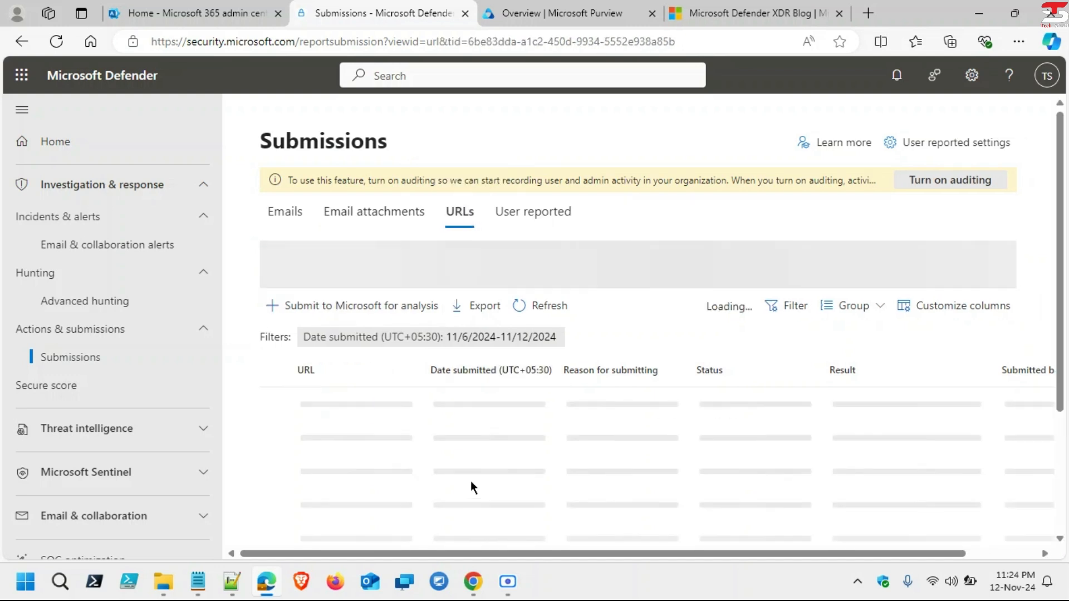
click(509, 214)
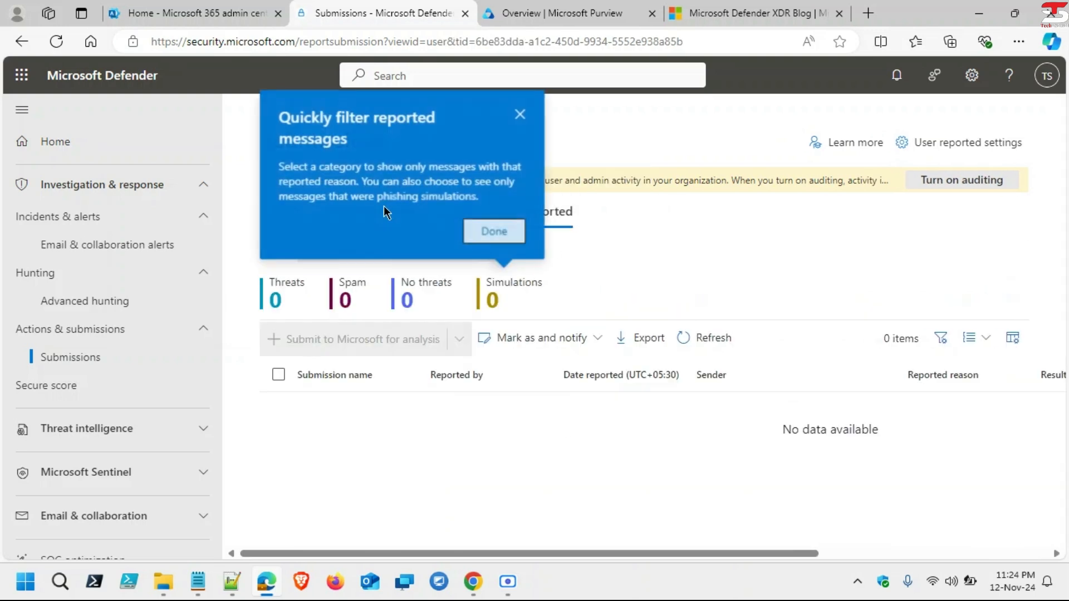
click(519, 116)
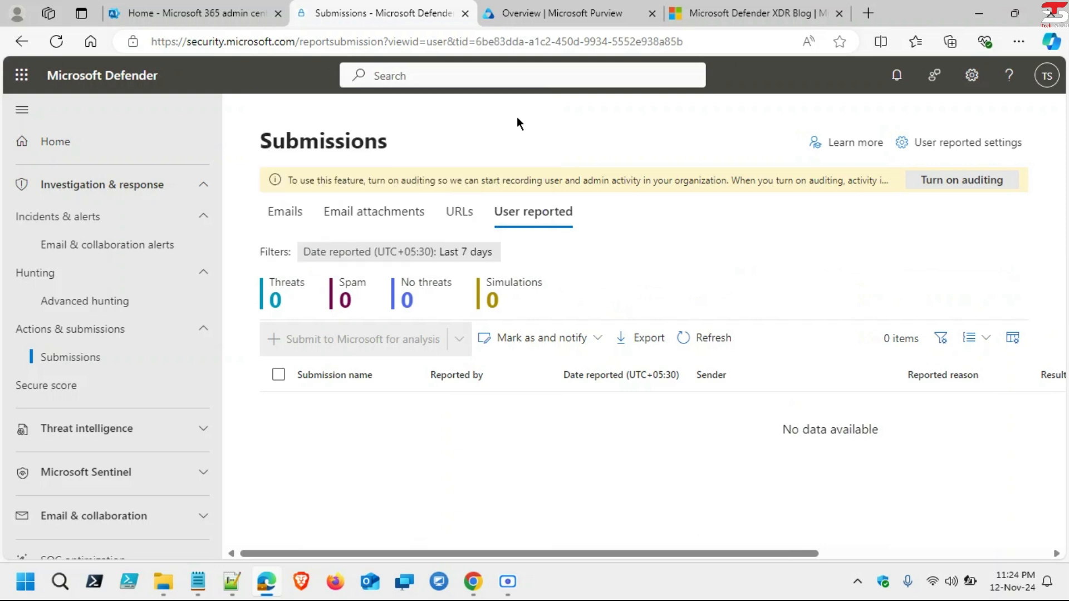
click(286, 214)
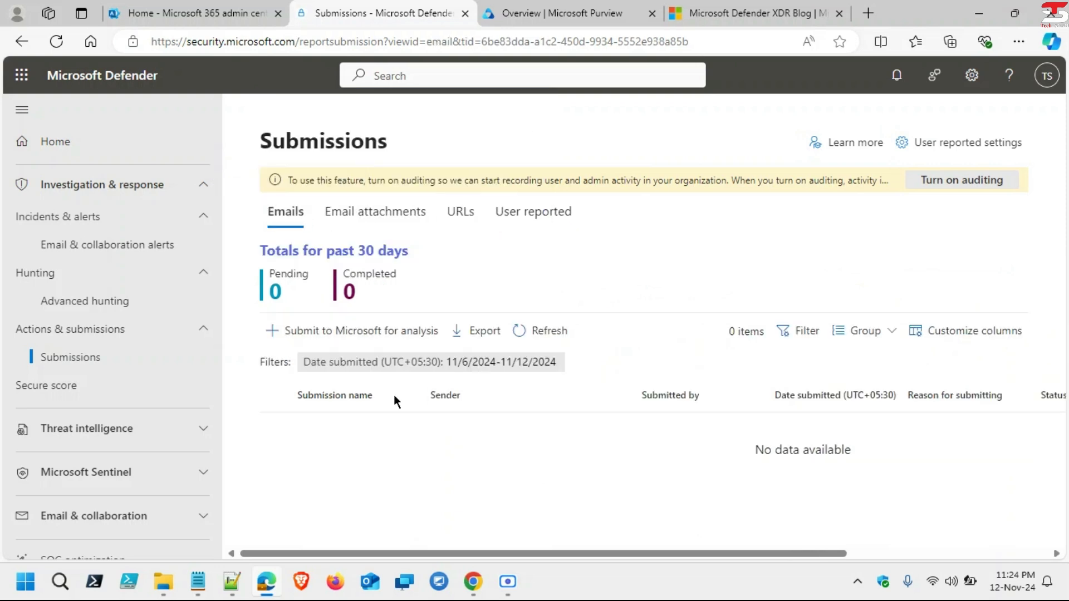
Step: Start a 'Submit to Microsoft for analysis' submission as Email and view the message ID help
click(311, 332)
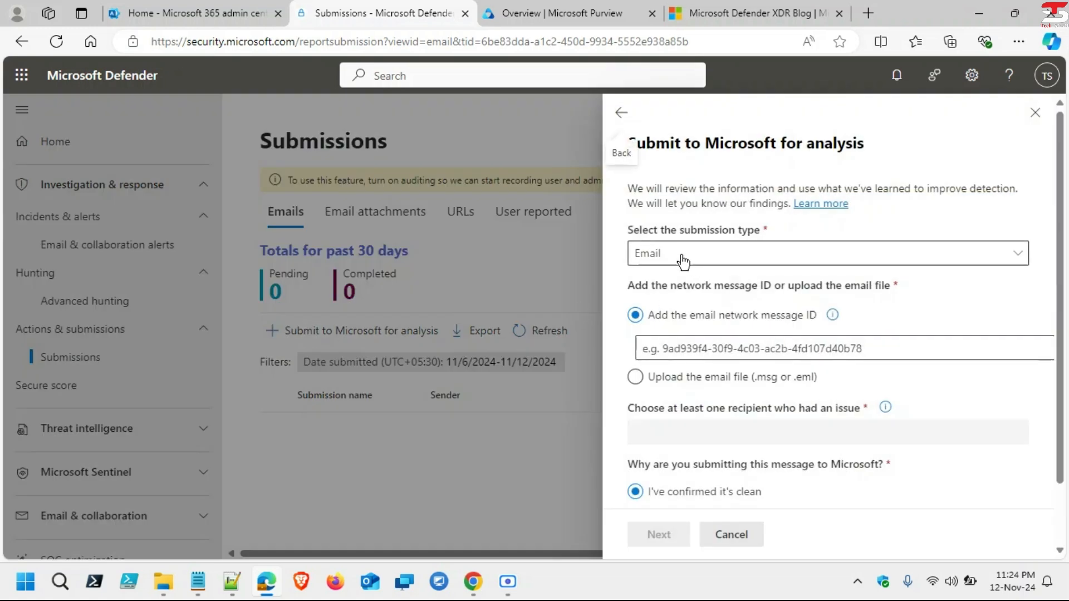
click(678, 256)
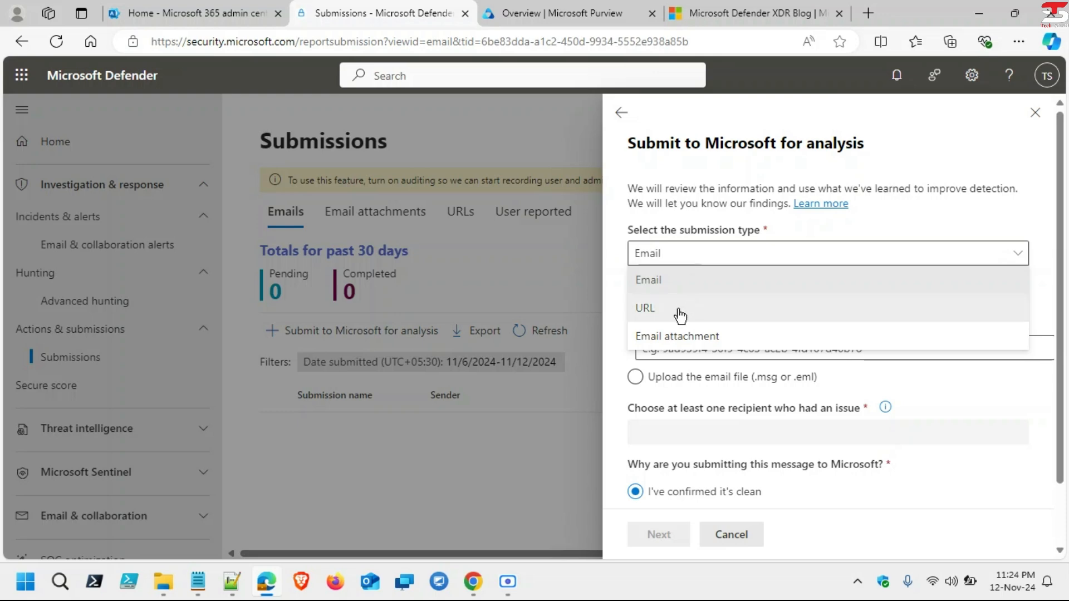
click(668, 282)
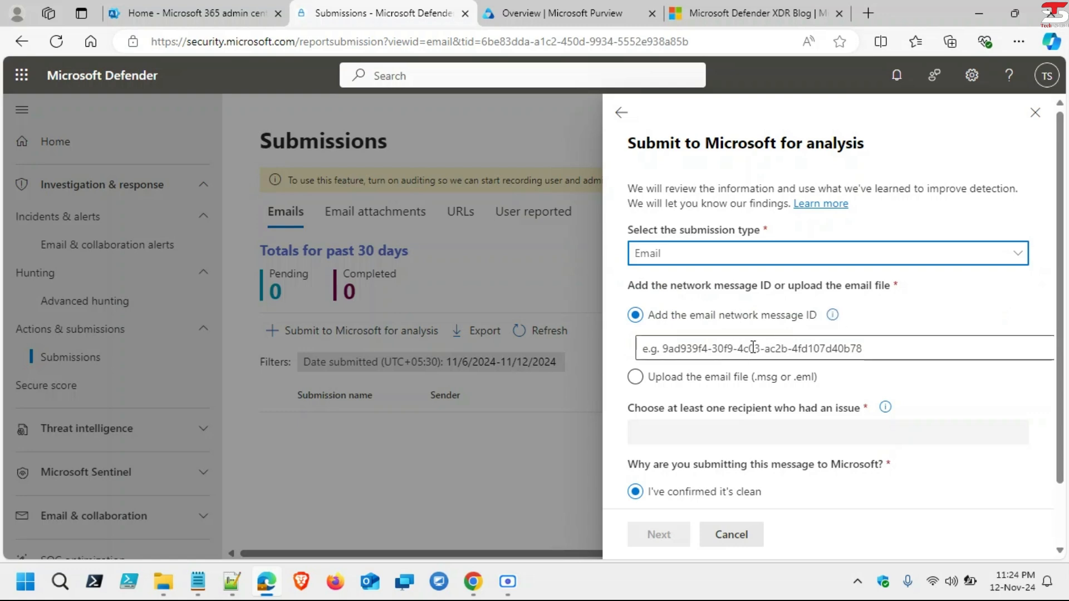
click(663, 347)
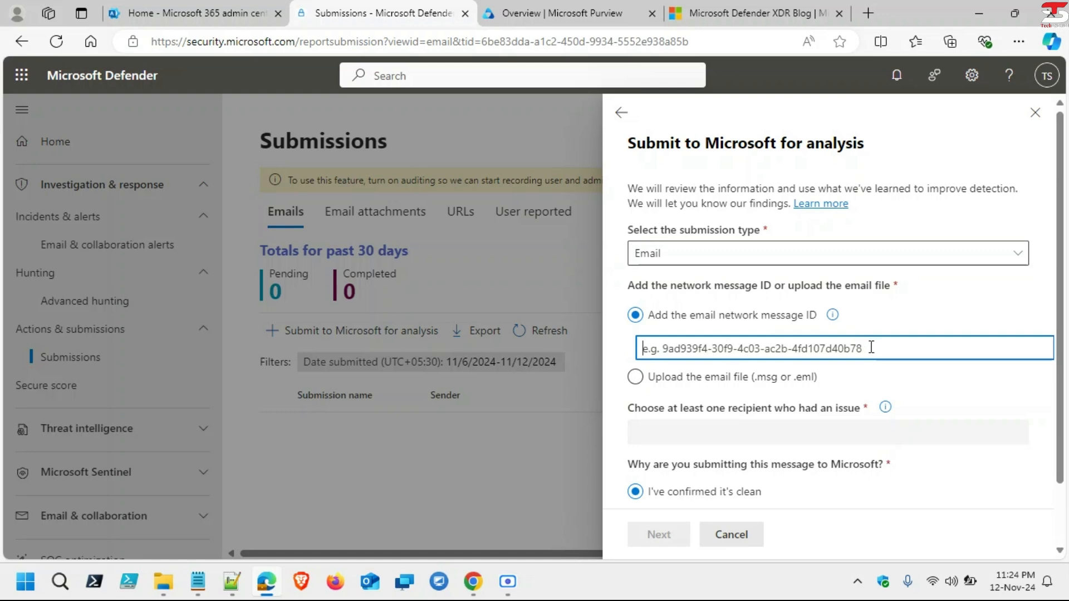
click(832, 315)
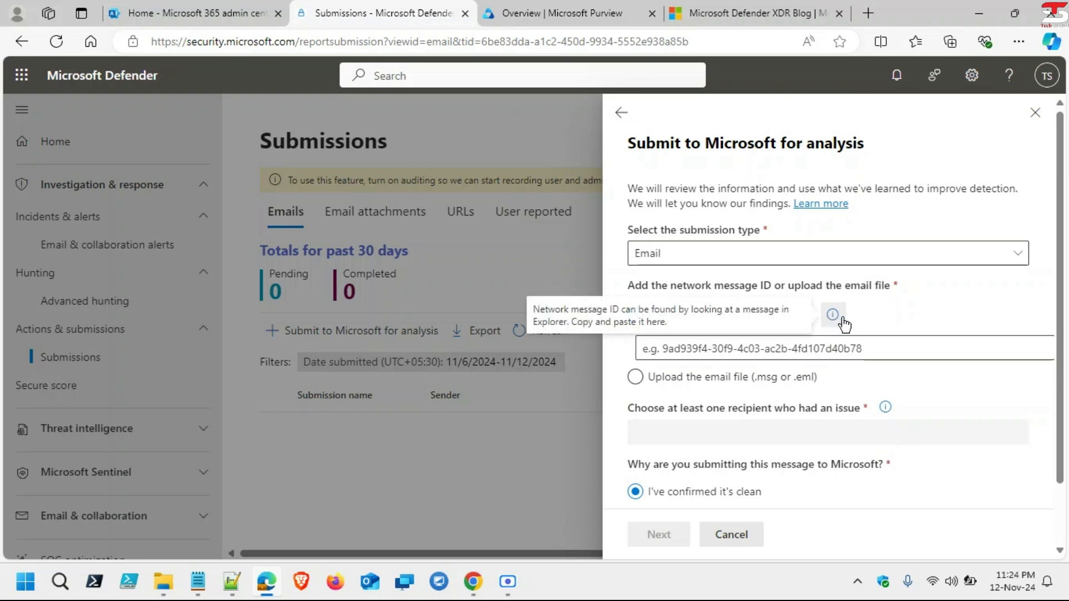
scroll(810, 417, down, 1)
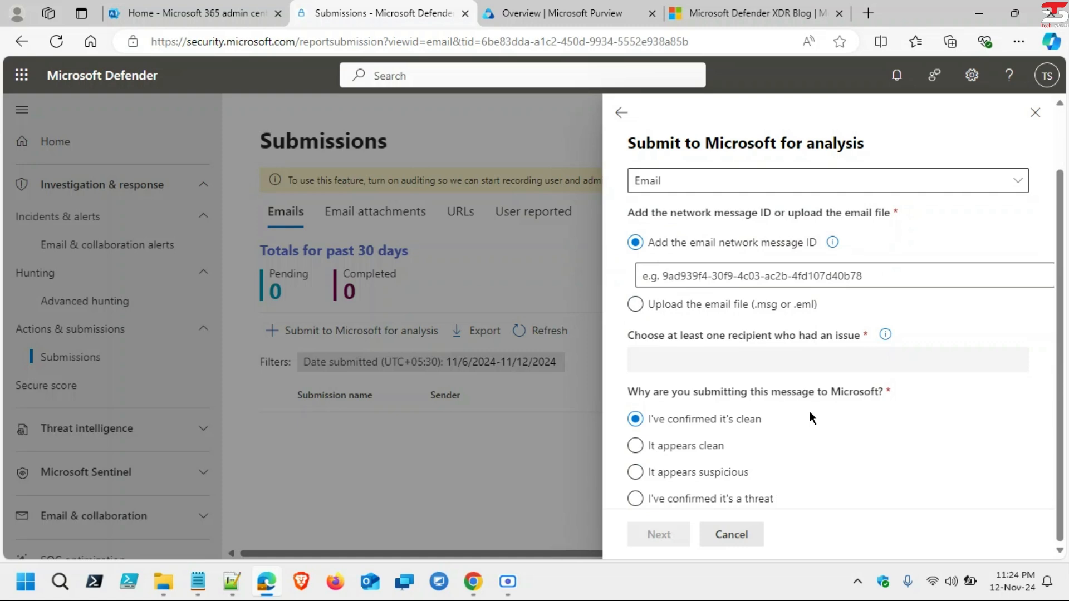
scroll(810, 414, up, 1)
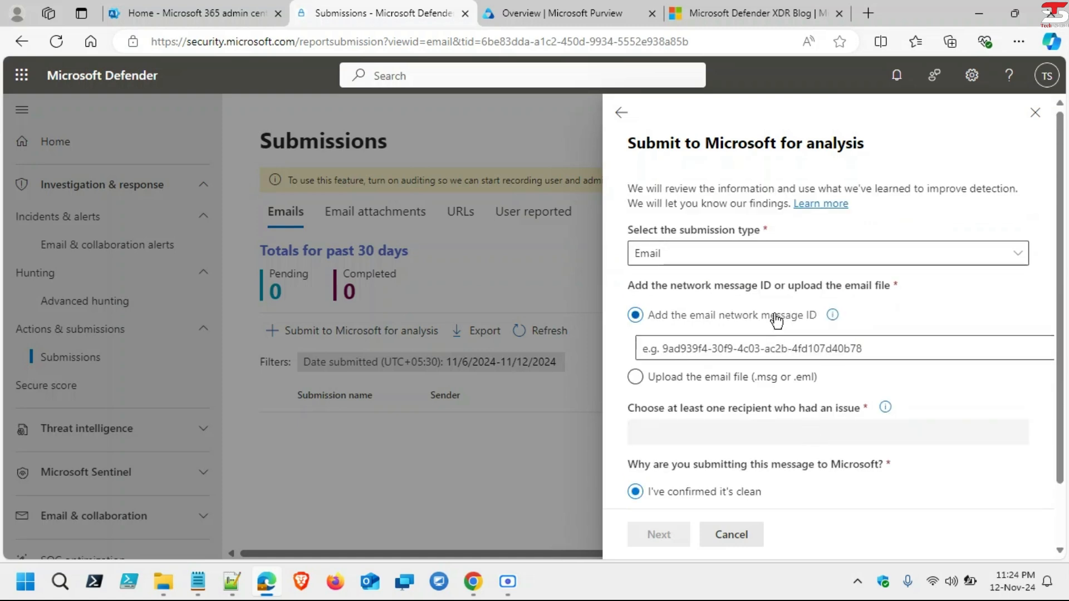
Step: Try the URL, Email attachment and Email submission types, finally choosing URL
click(719, 256)
click(671, 307)
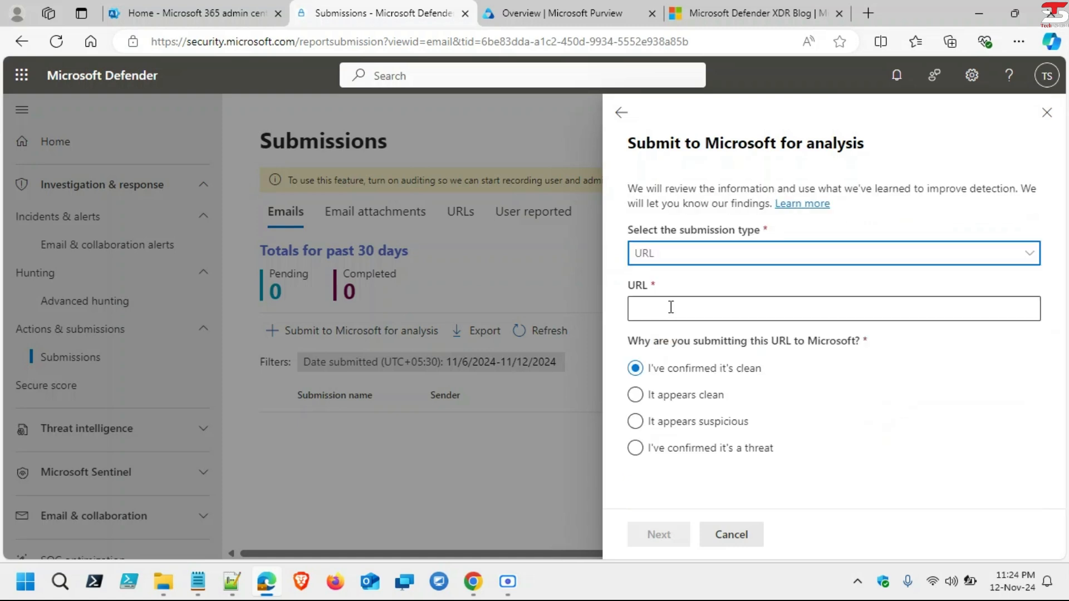
click(674, 308)
click(682, 257)
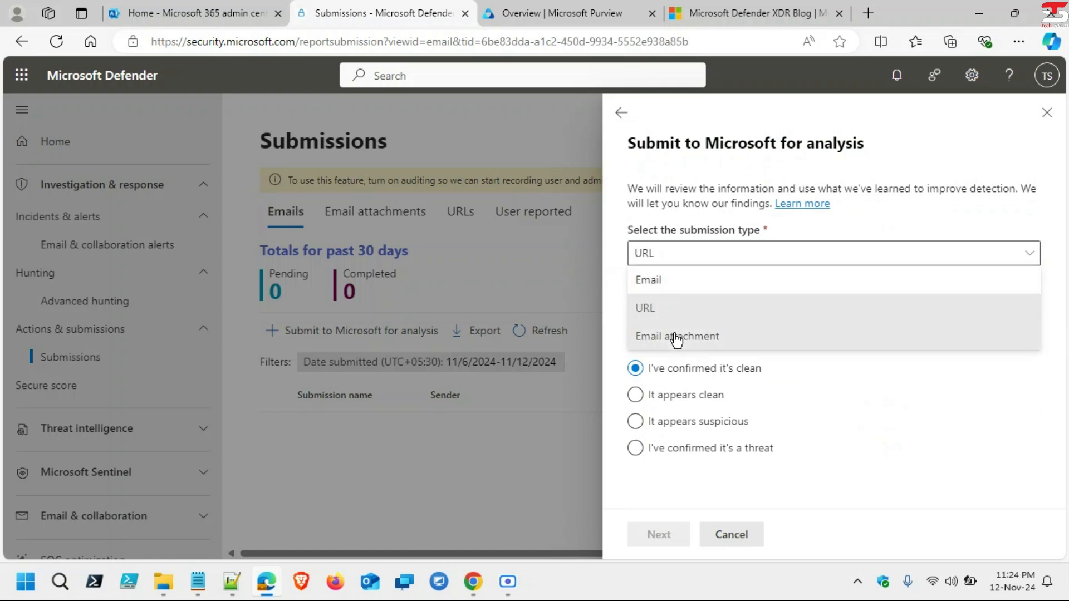
click(675, 335)
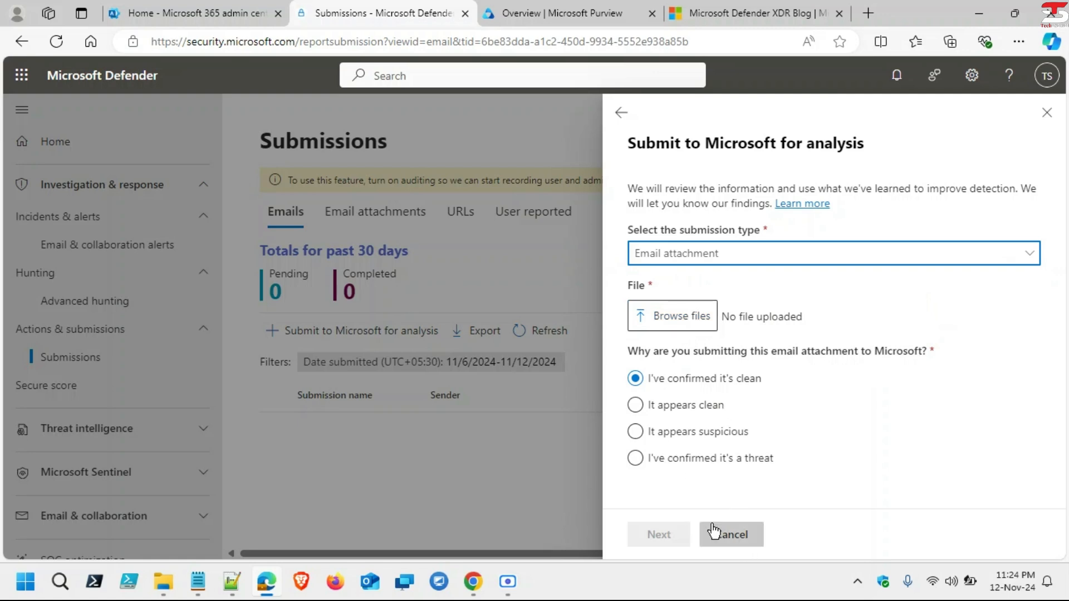
click(693, 253)
click(675, 291)
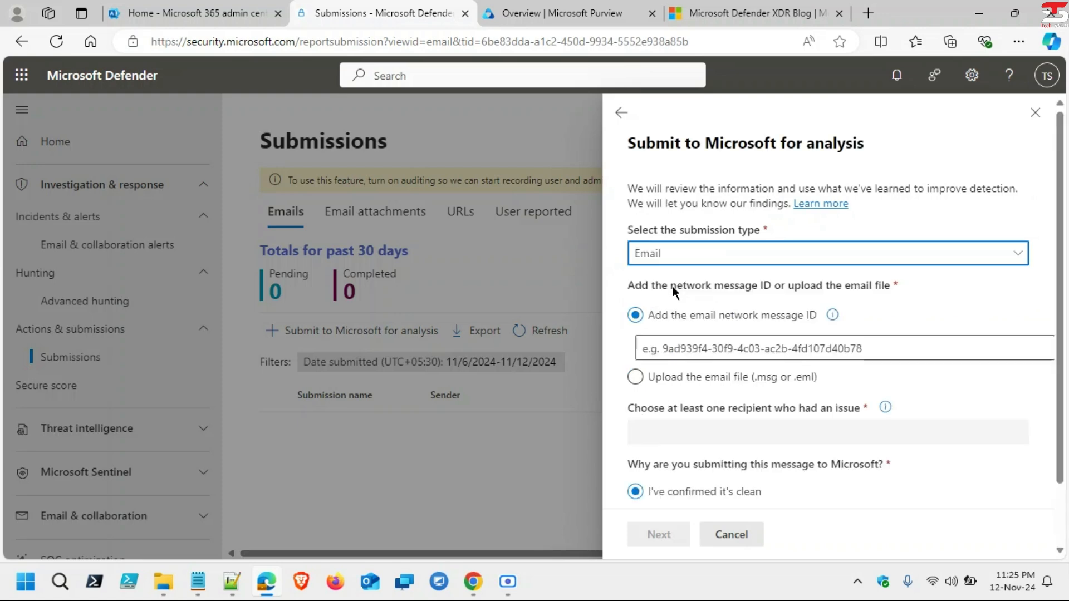
click(715, 346)
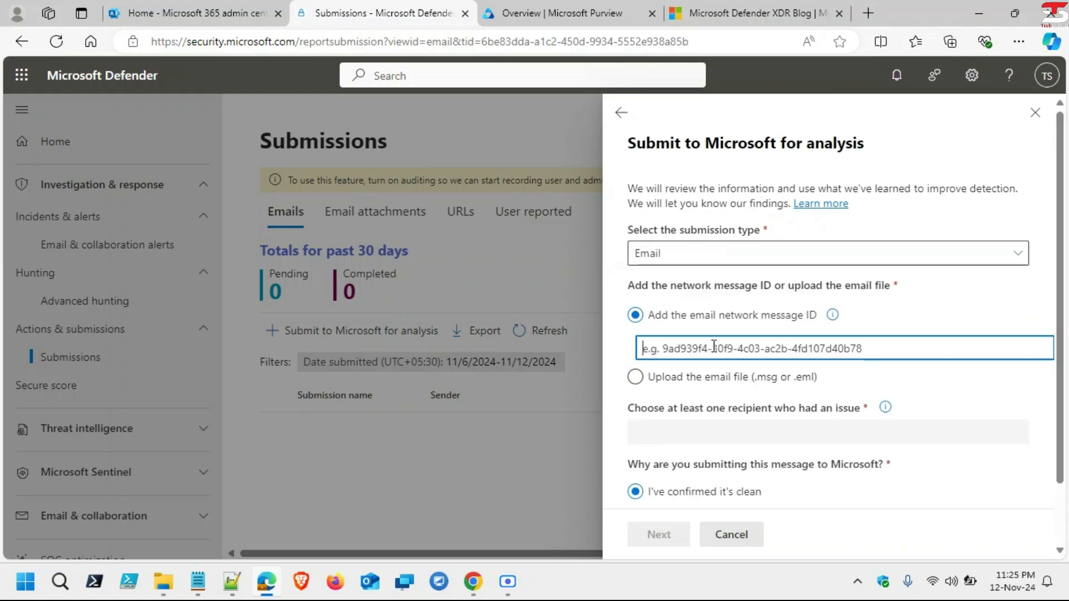
click(710, 255)
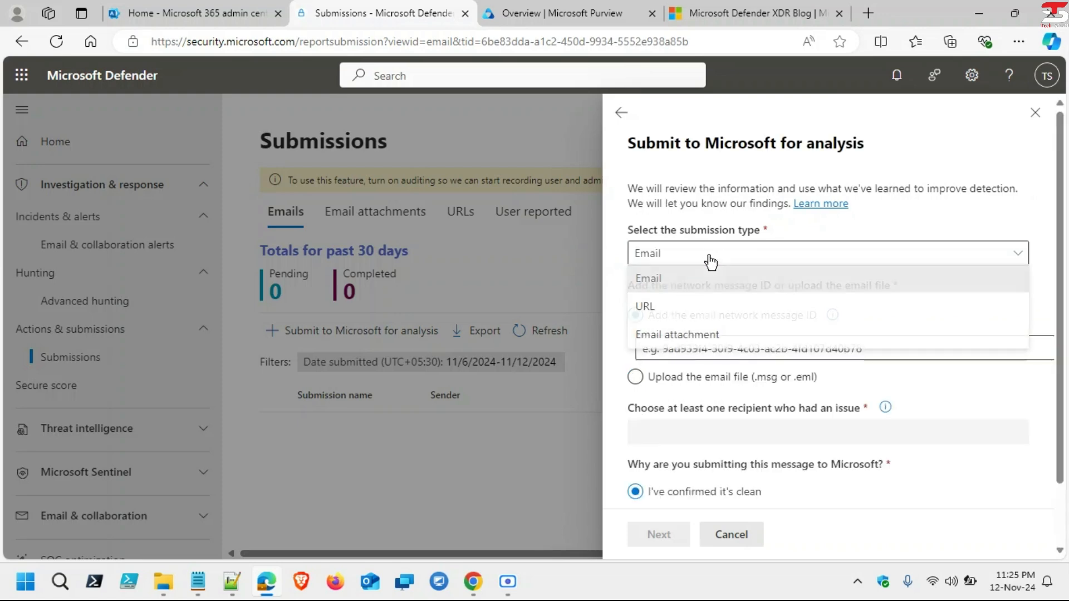
click(675, 315)
Step: Enter https//teree.com/home.ap as the URL, then select the Defender XDR blog tab's address
click(706, 318)
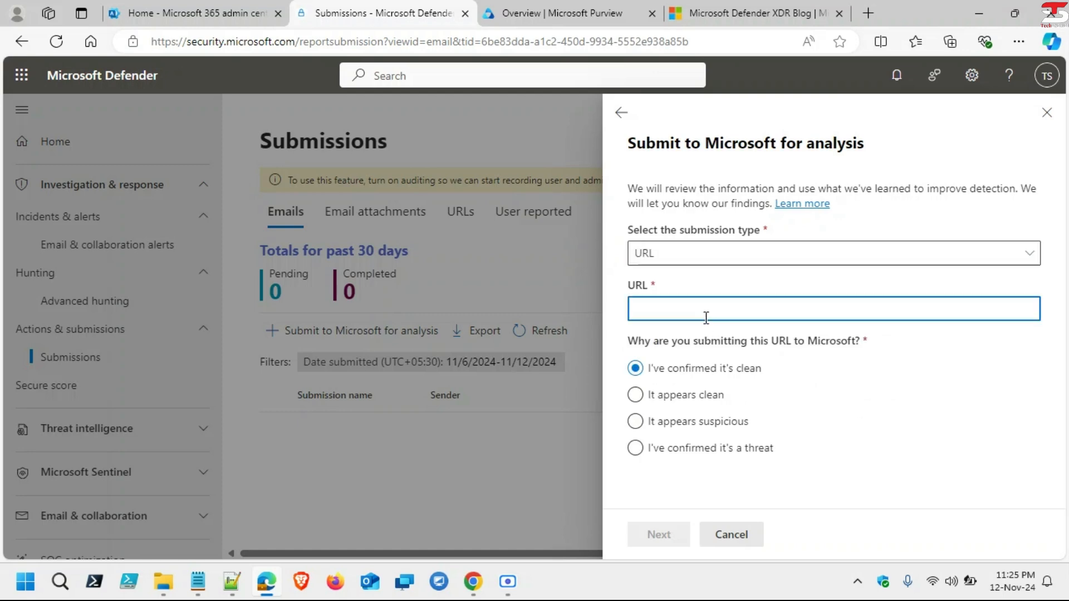
text(htt)
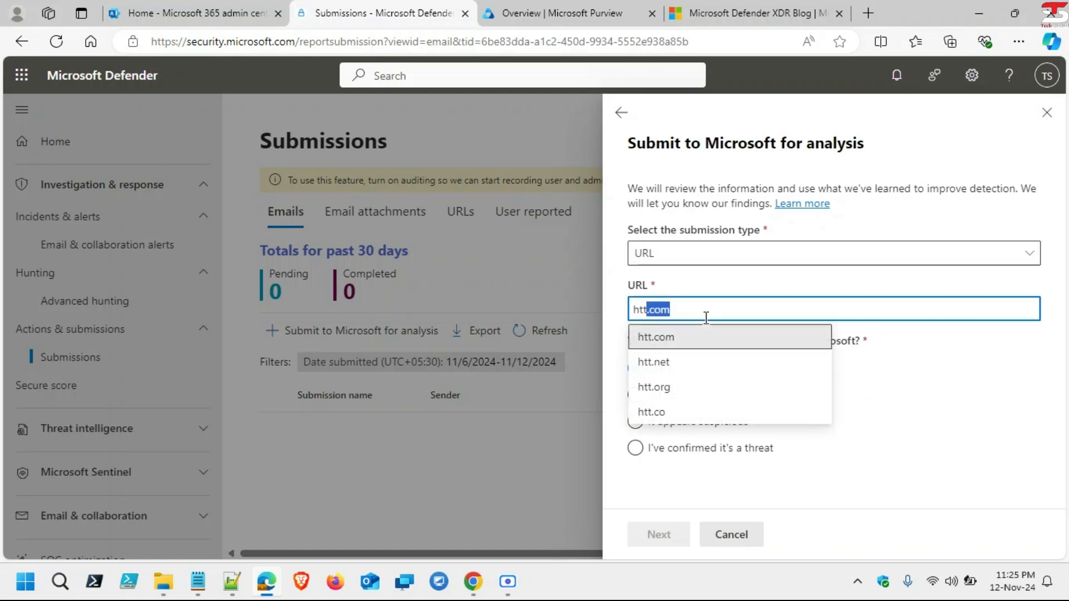
text(ps)
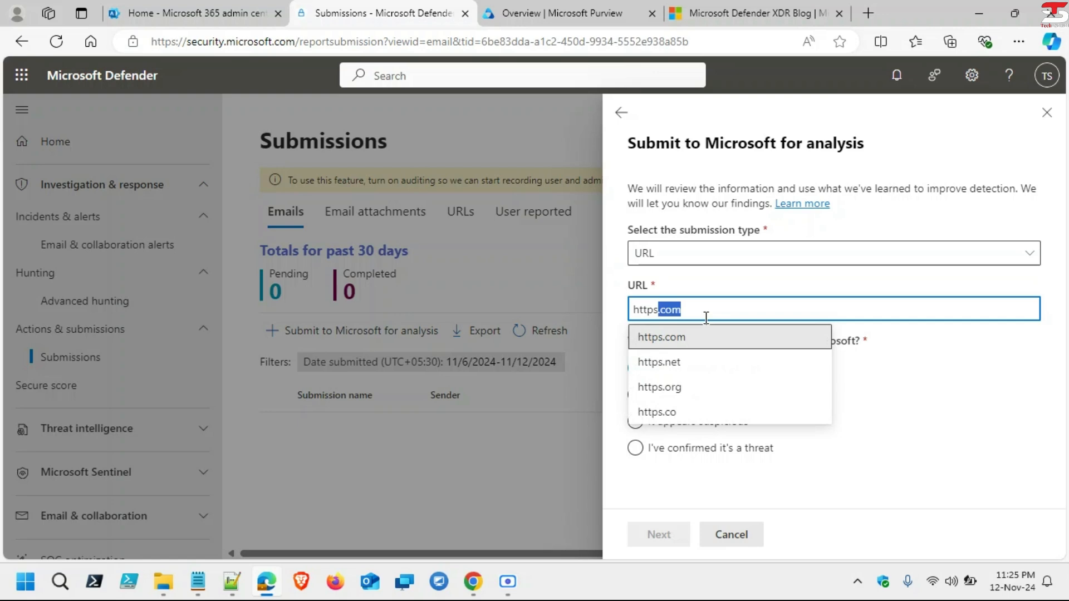
text(\\)
key(BackSpace)
key(BackSpace)
text(//)
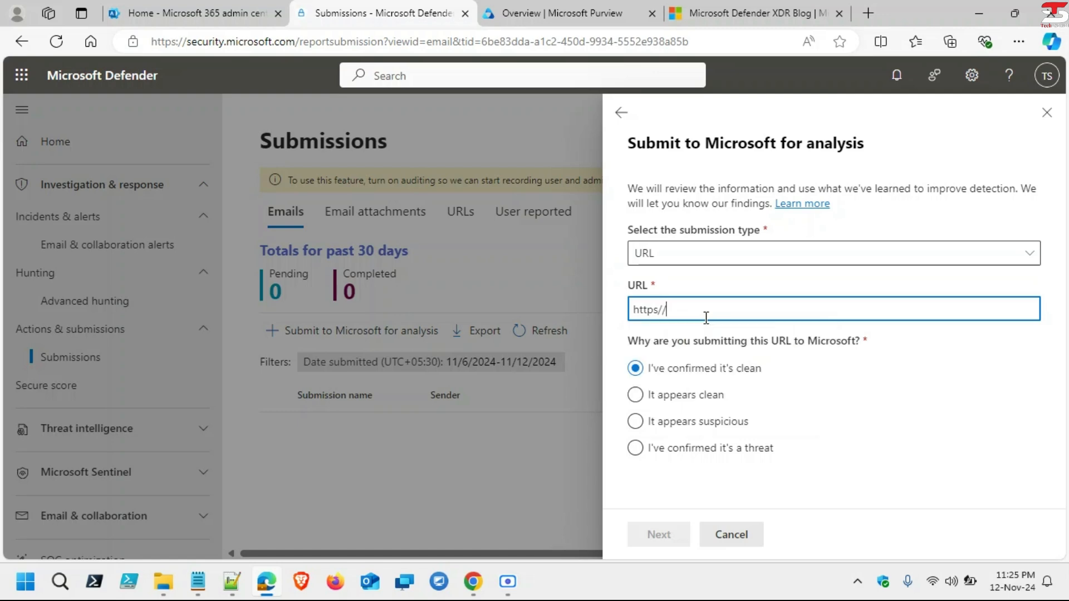
text(t)
text(teree.com/home)
text(.ap)
click(745, 15)
click(684, 43)
key(ctrl+c)
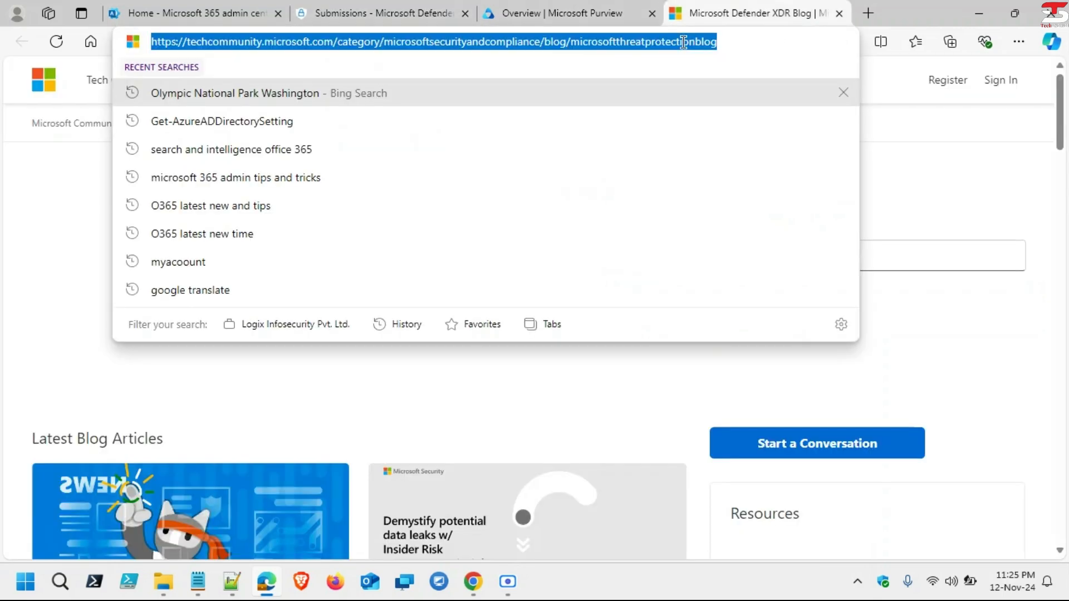
Step: Replace the URL with the pasted blog address, mark it 'It appears clean', then cancel and confirm
click(388, 11)
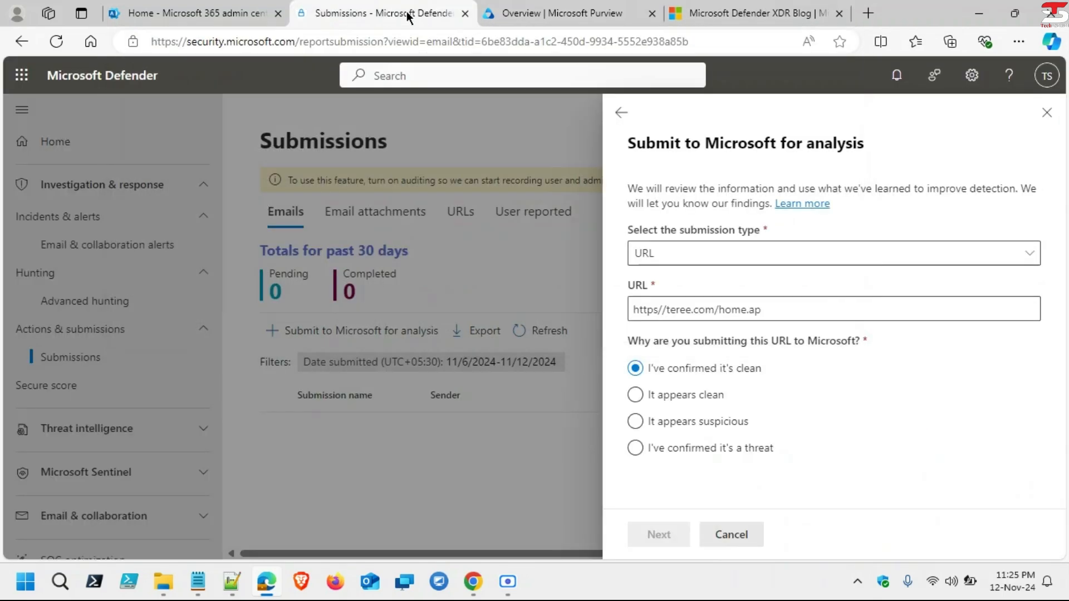
drag(774, 307, 478, 304)
key(ctrl+v)
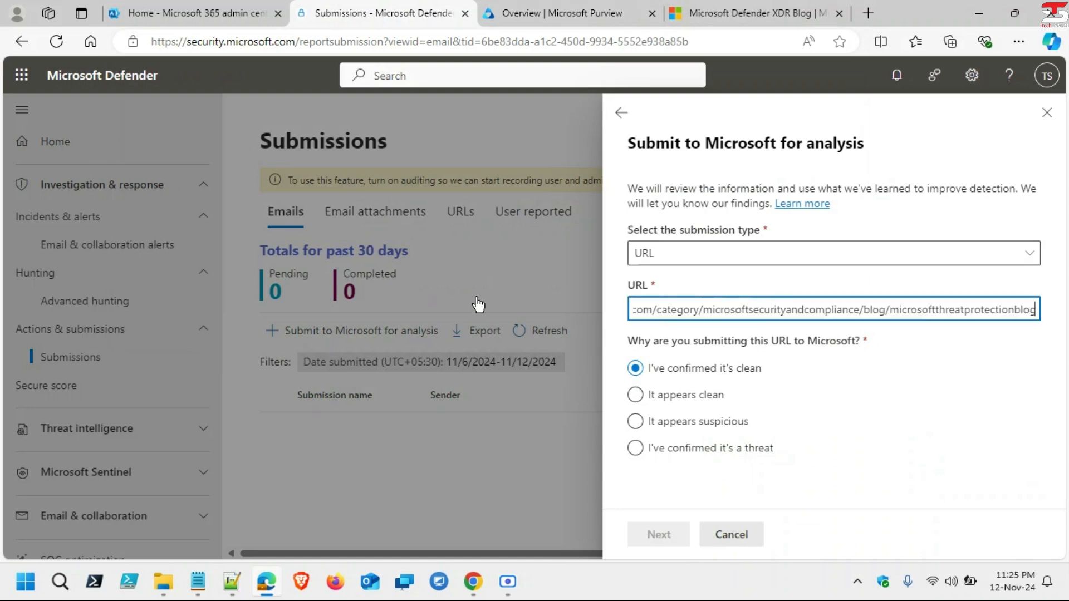
click(635, 395)
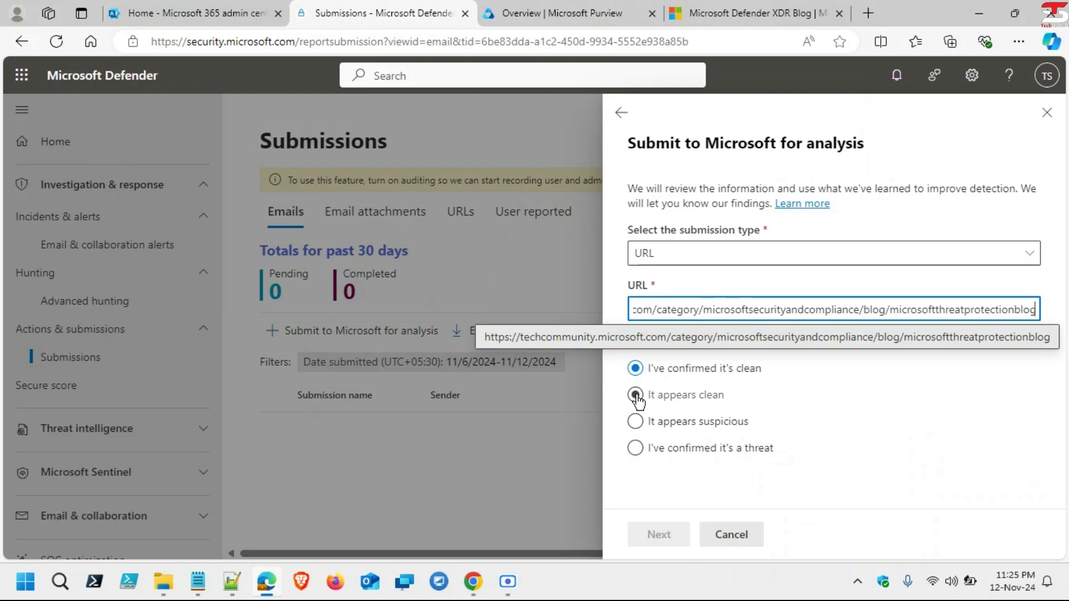
key(Up)
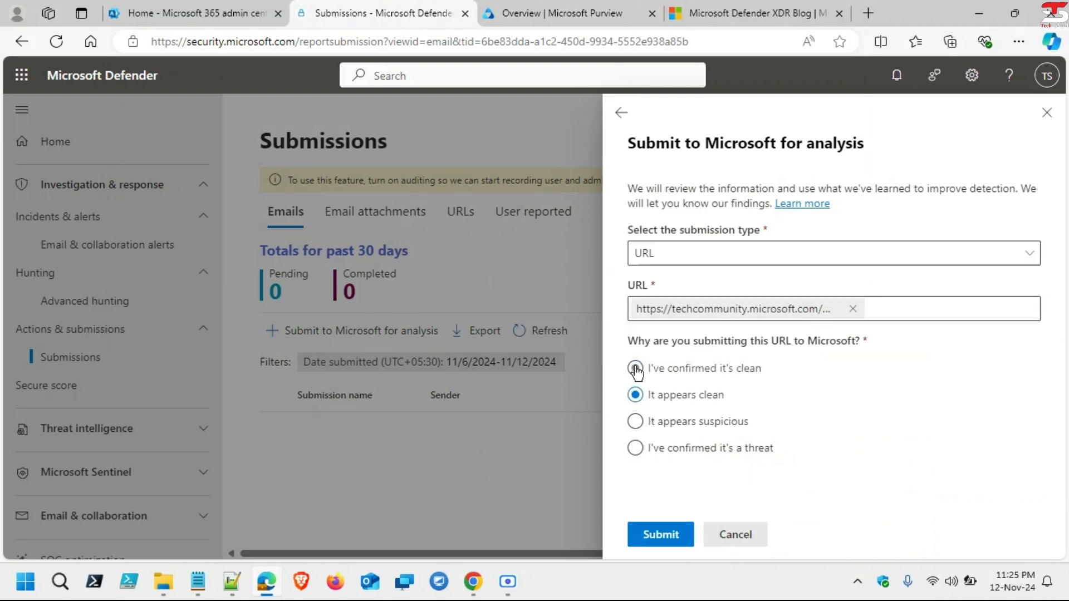
click(636, 397)
click(730, 536)
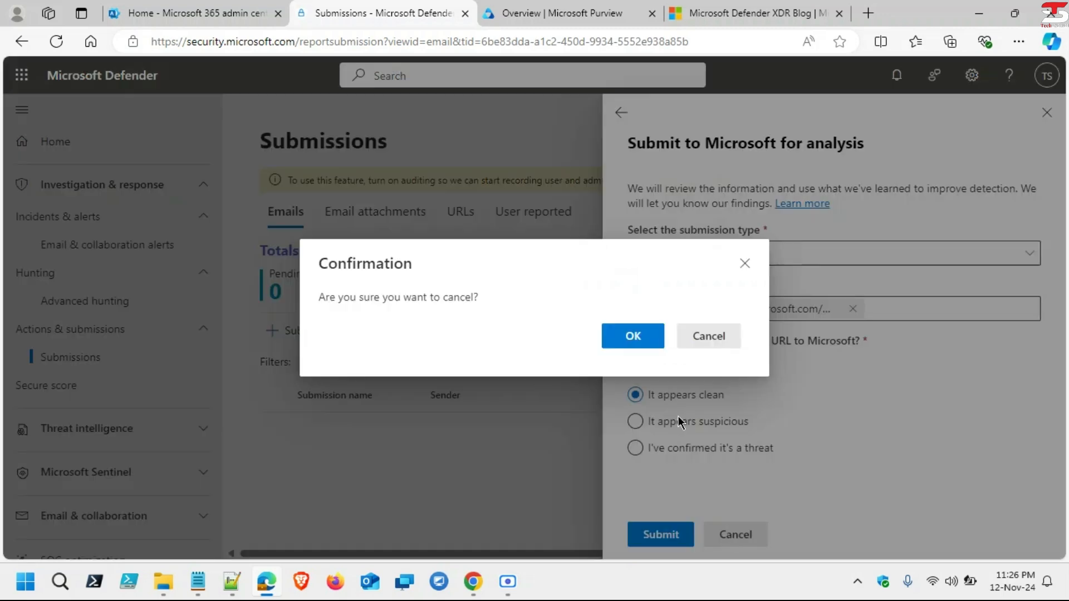
click(633, 337)
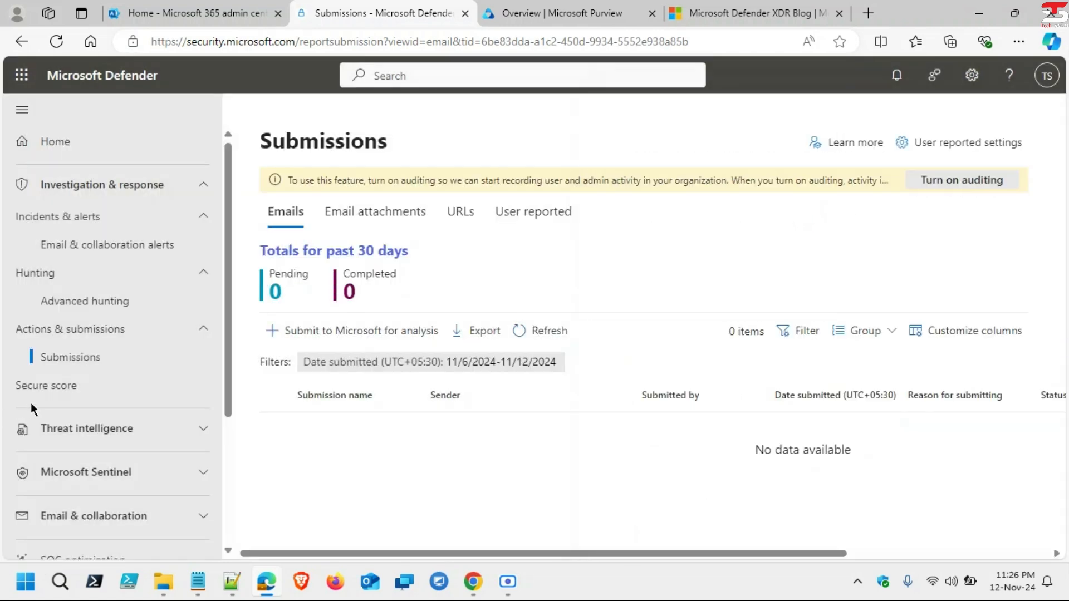
Step: Go to Threat intelligence > Intel profiles and scroll its 230 threat actors, from Amethyst Rain onward
click(65, 387)
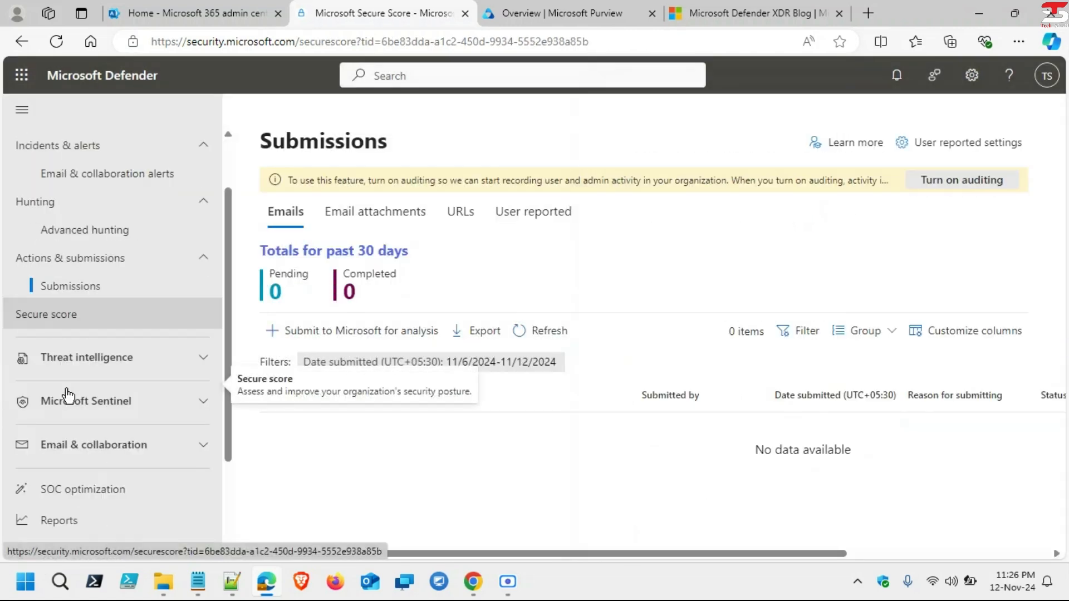
click(182, 347)
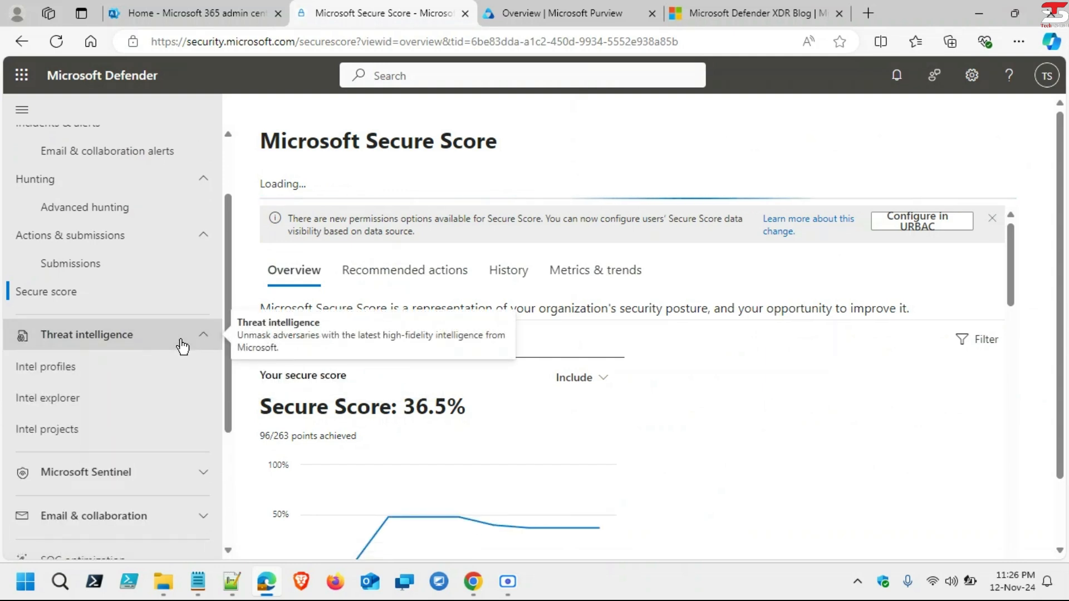
click(88, 376)
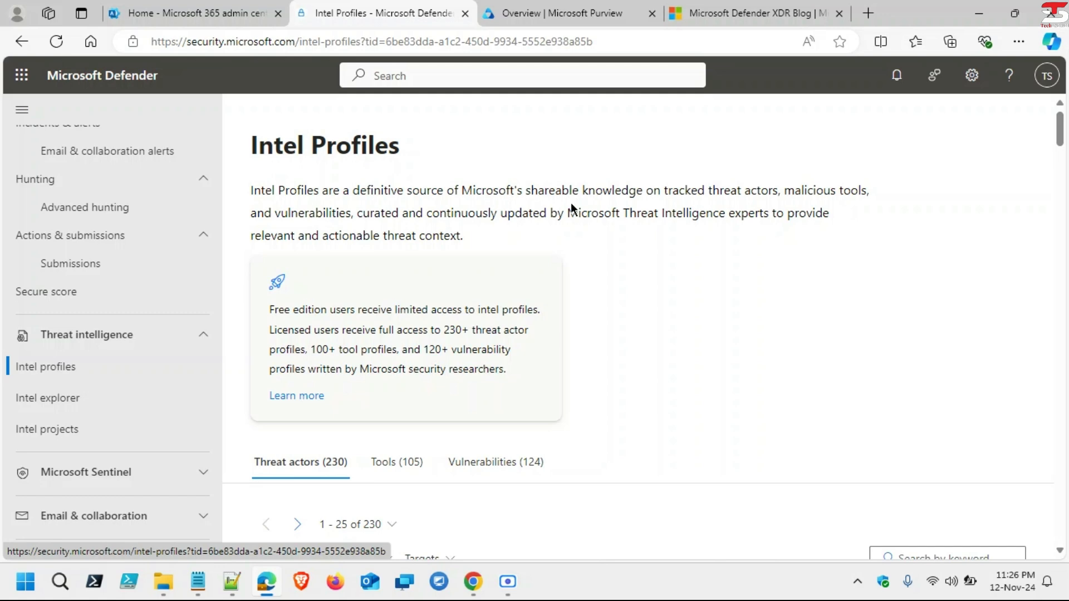
scroll(542, 341, down, 8)
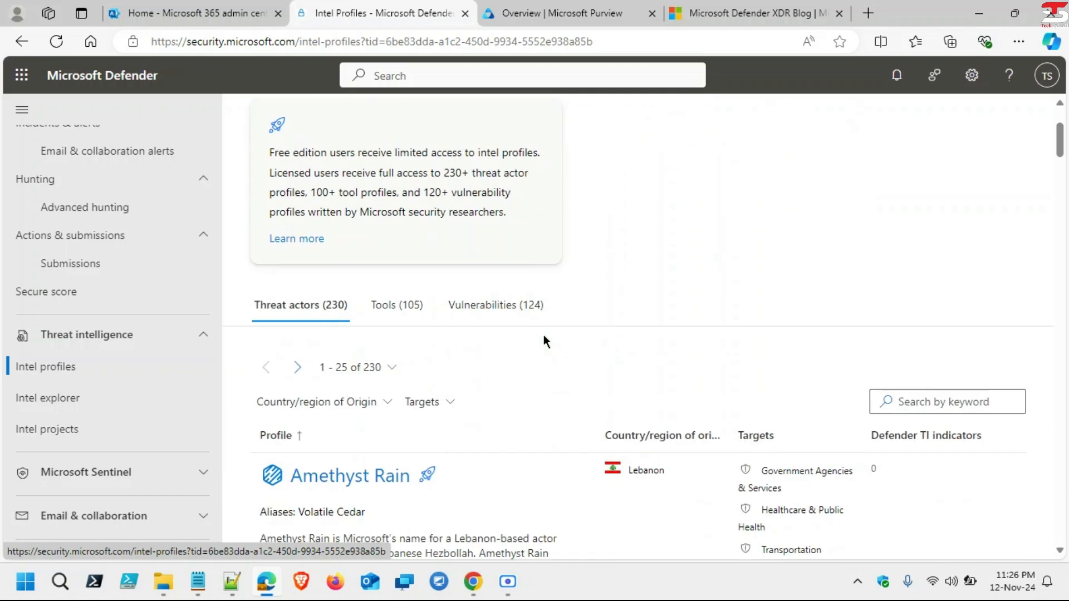
scroll(543, 341, down, 11)
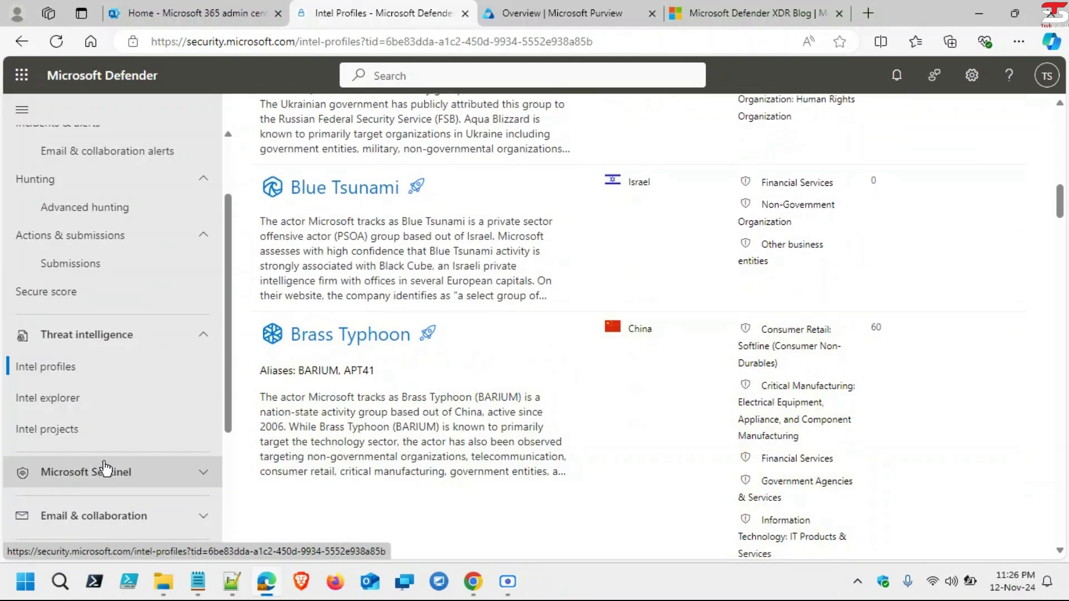
Step: Open Intel explorer, then expand Microsoft Sentinel and its Configuration group in the navigation
click(91, 401)
scroll(92, 401, down, 3)
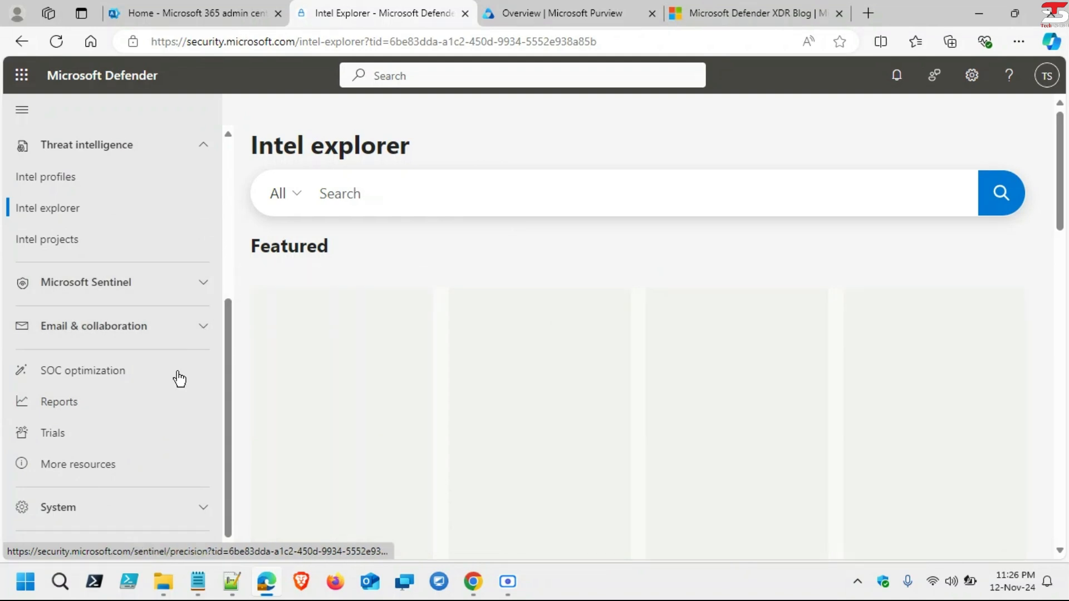
scroll(177, 377, up, 1)
click(210, 354)
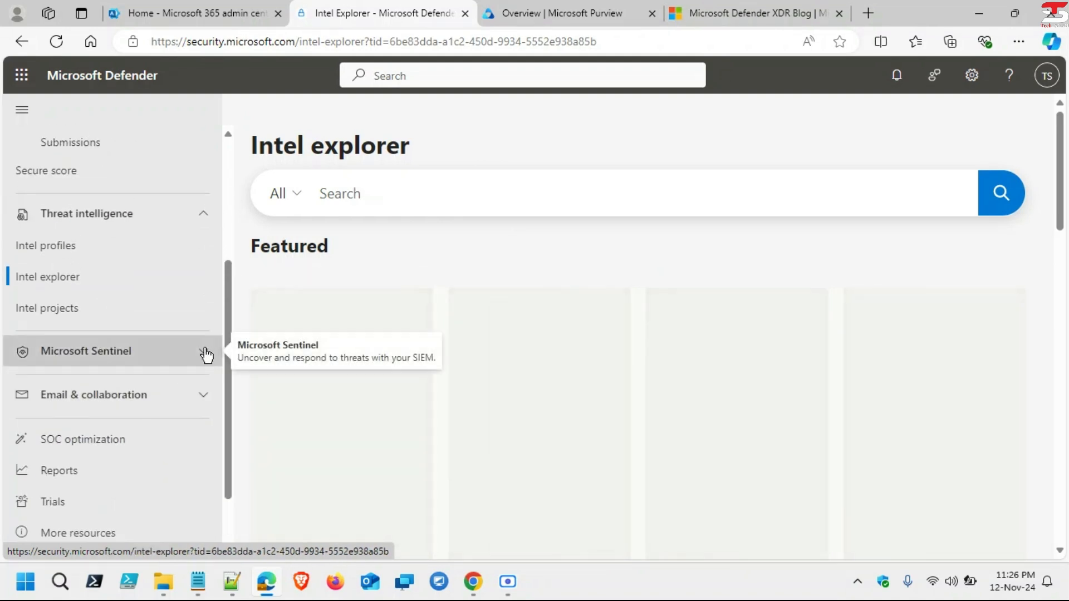
scroll(207, 356, down, 2)
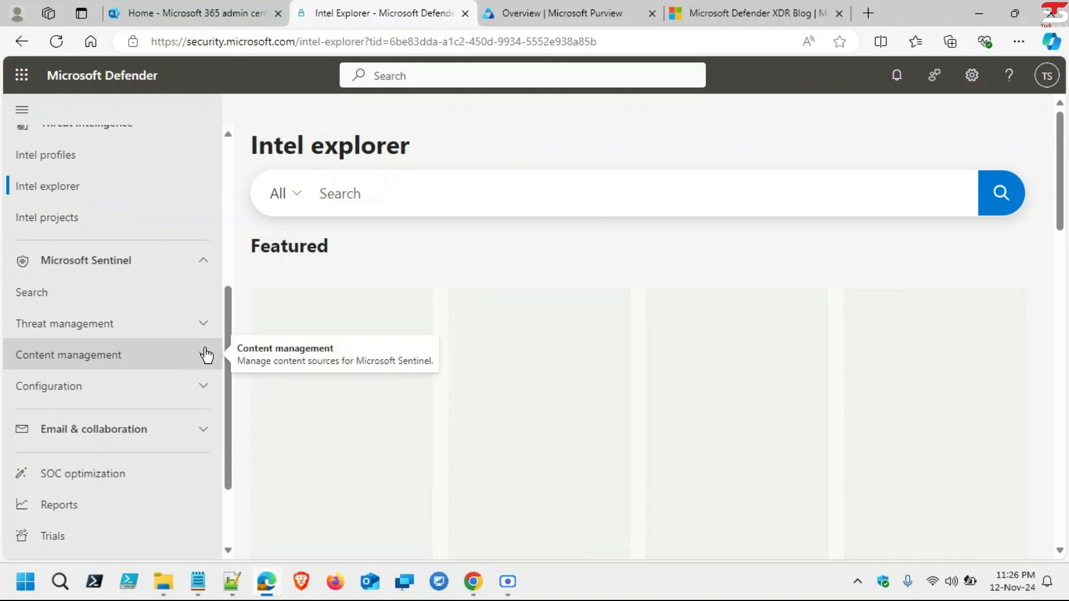
scroll(206, 355, down, 2)
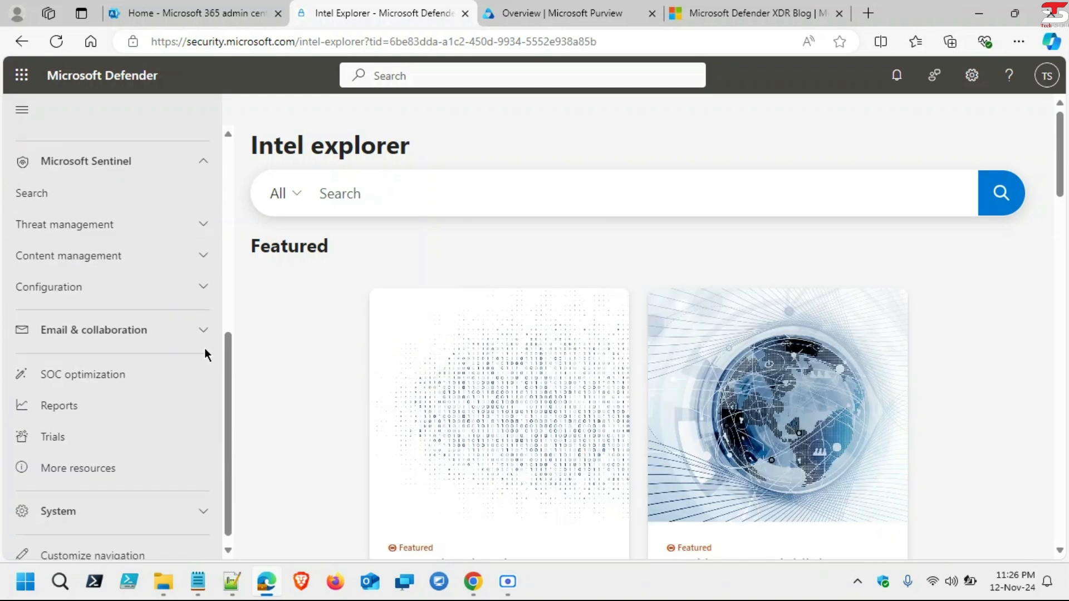
click(192, 285)
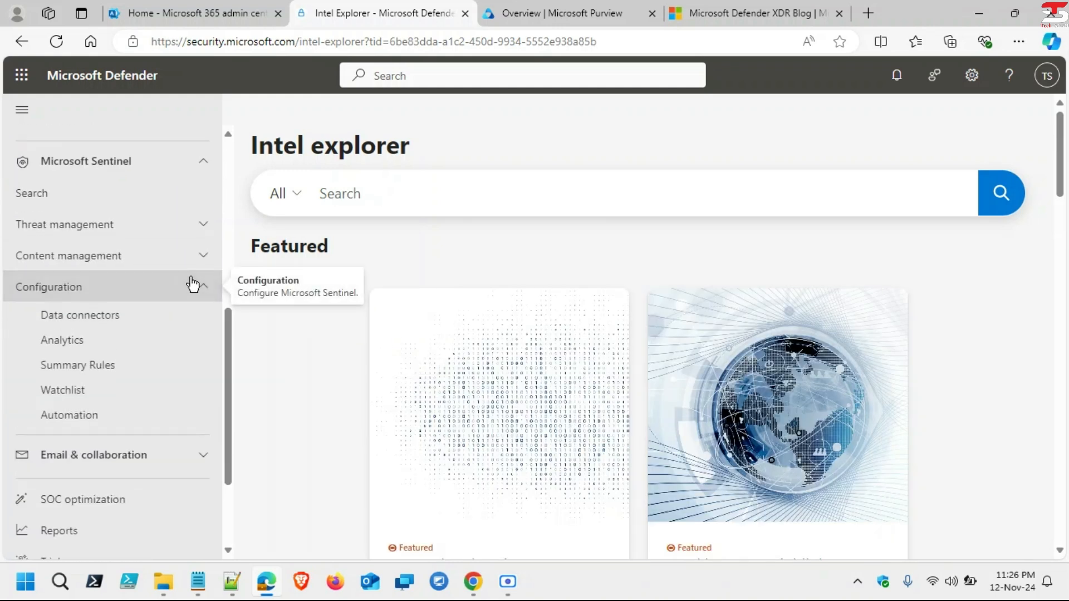
Step: Expand Sentinel's Content management group and the Email & collaboration group in the navigation
click(176, 254)
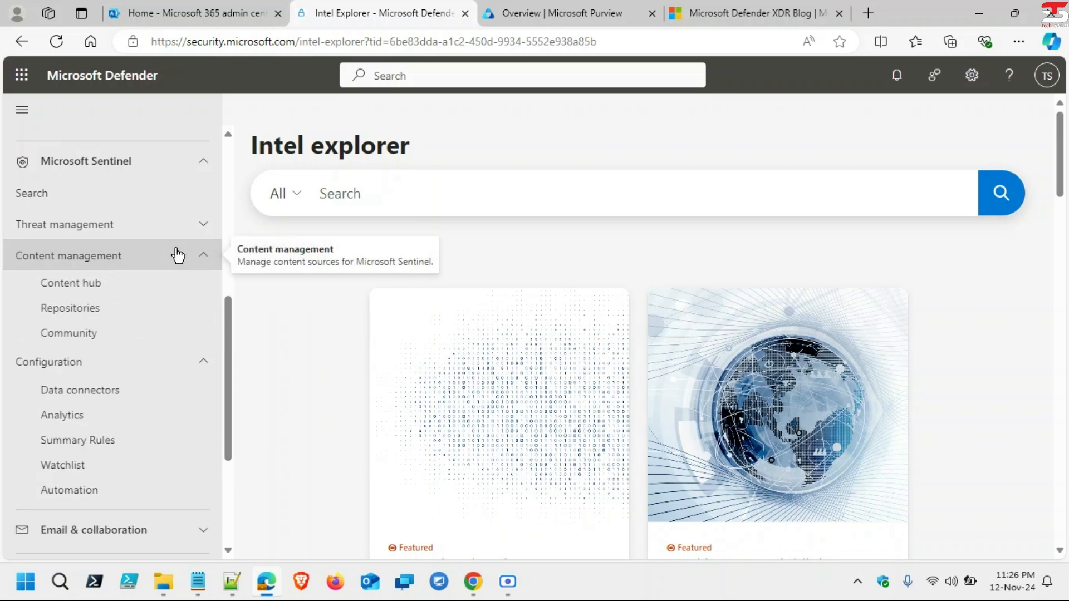
scroll(177, 256, down, 4)
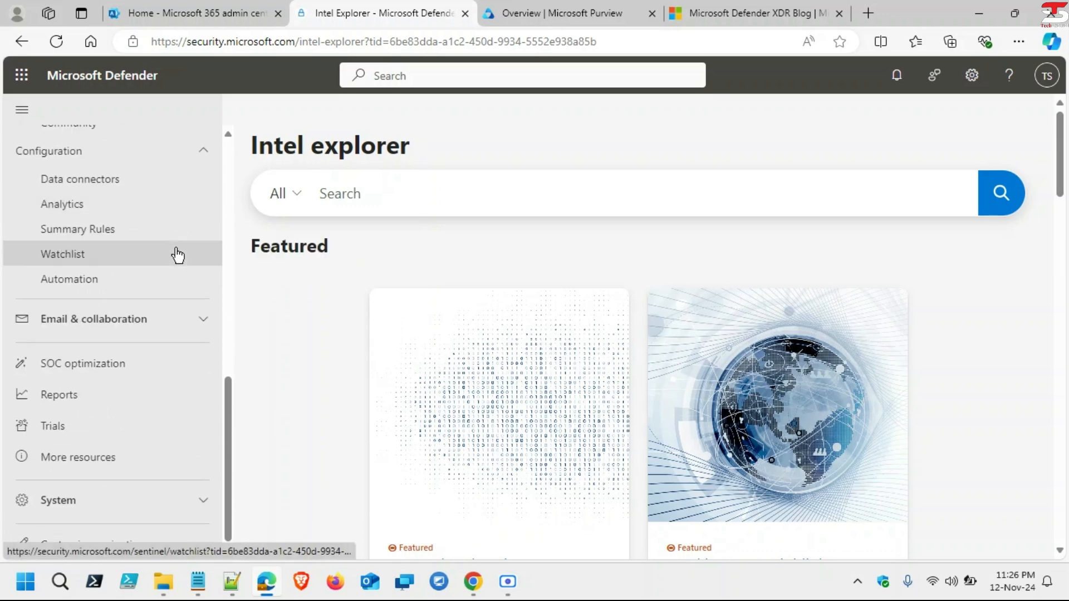
click(207, 325)
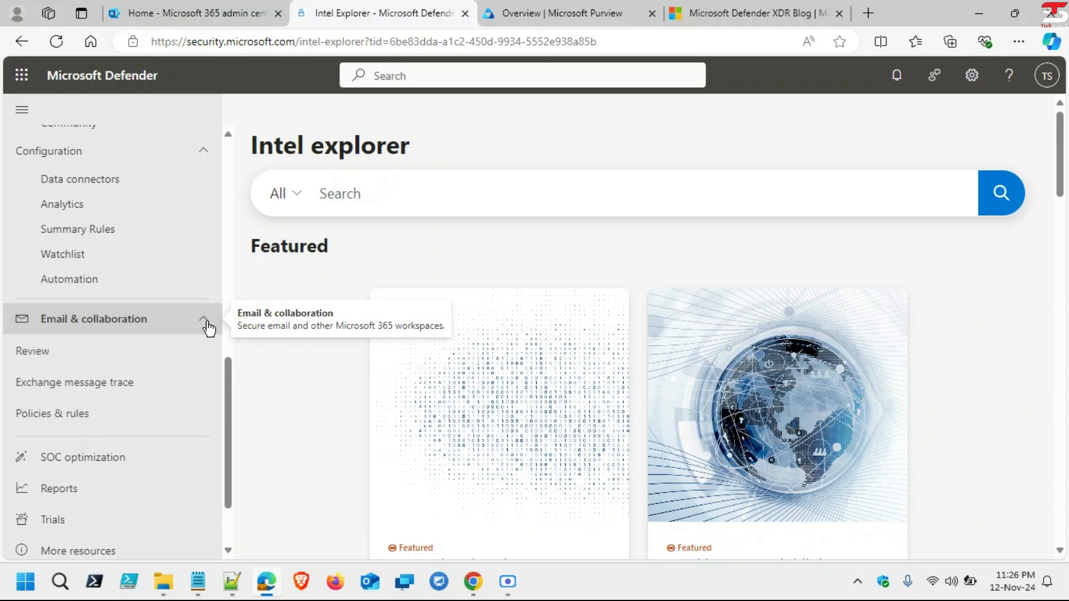
Step: Go to Review under Email & collaboration and open the email Quarantine, showing 0 items
click(105, 361)
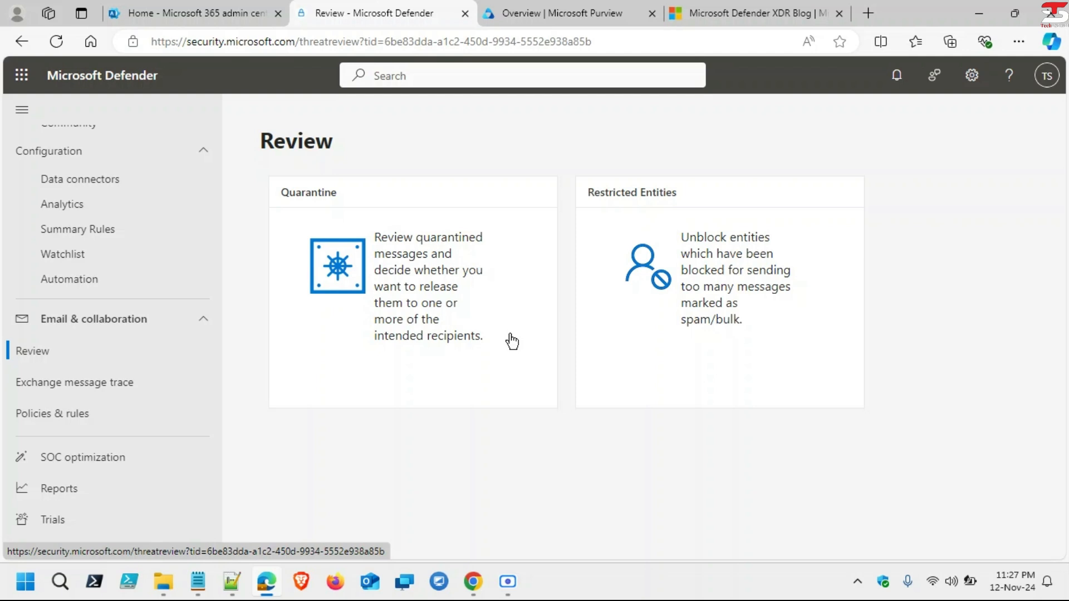
click(421, 296)
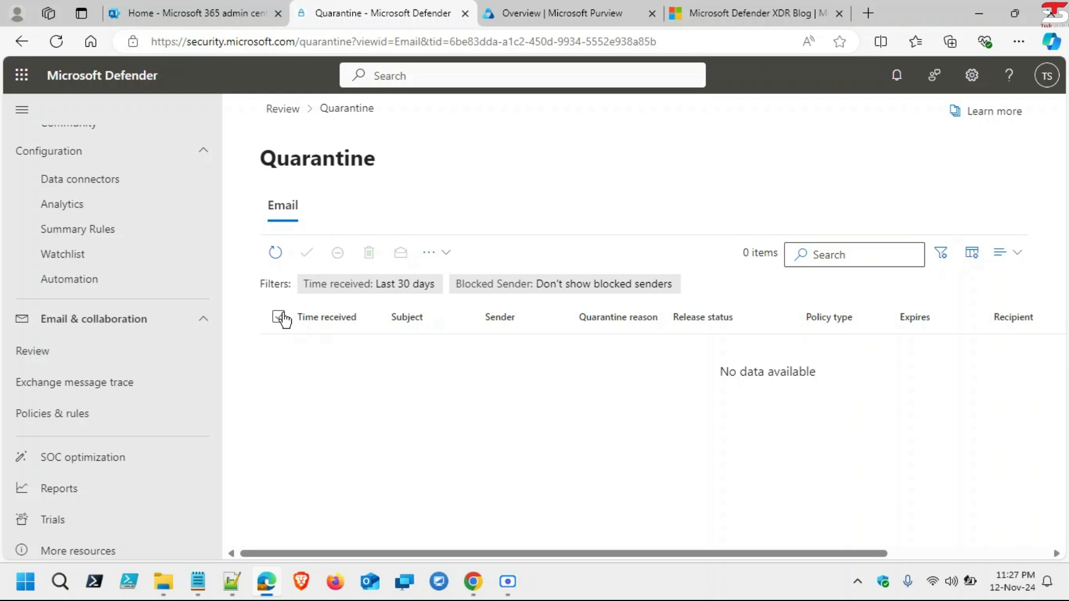
Step: In the quarantine filters, set Blocked Sender to Show all senders
click(444, 256)
click(757, 415)
click(943, 253)
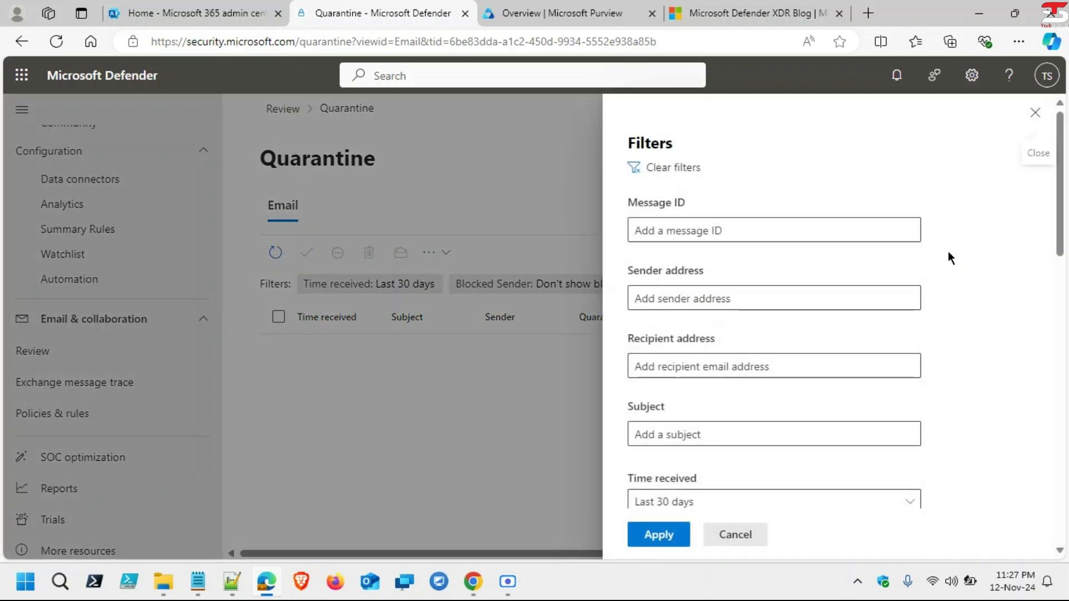
scroll(786, 397, down, 5)
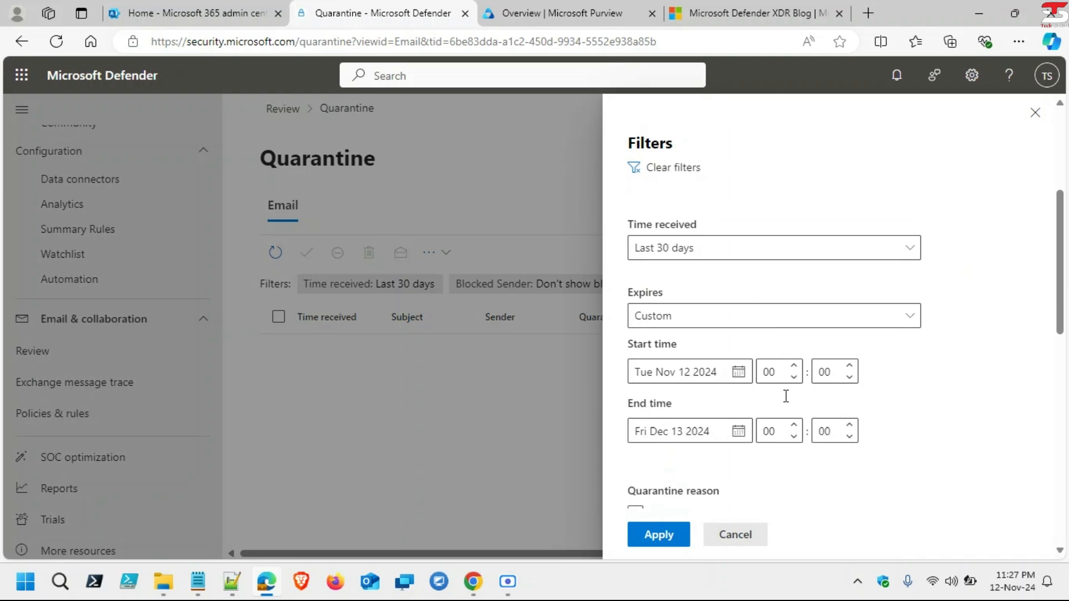
scroll(786, 397, down, 1)
scroll(786, 397, up, 4)
scroll(786, 396, down, 6)
scroll(786, 397, down, 5)
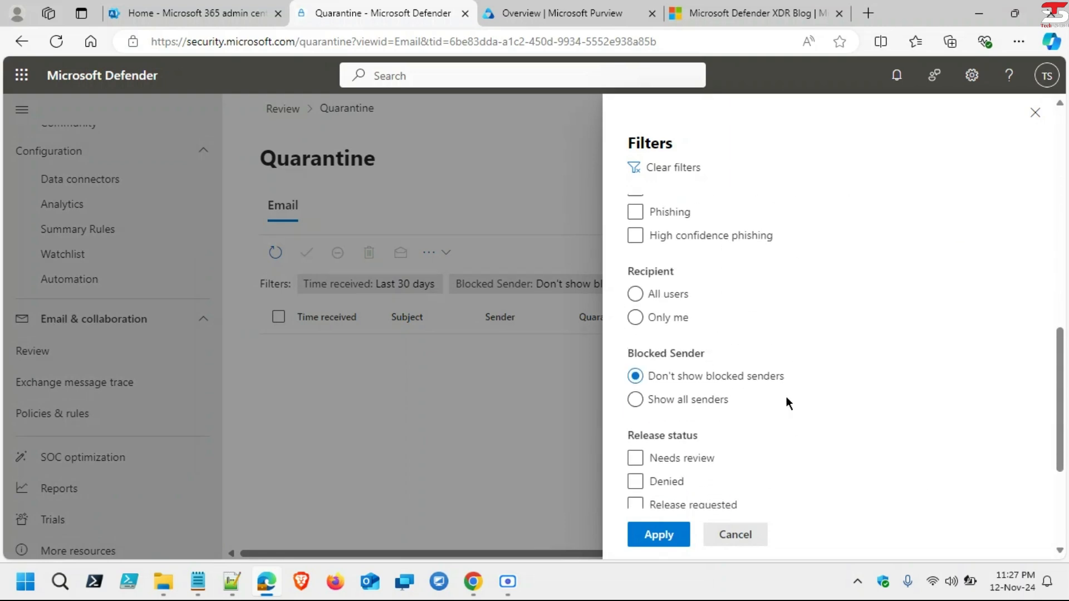
click(633, 401)
scroll(753, 420, down, 3)
click(755, 428)
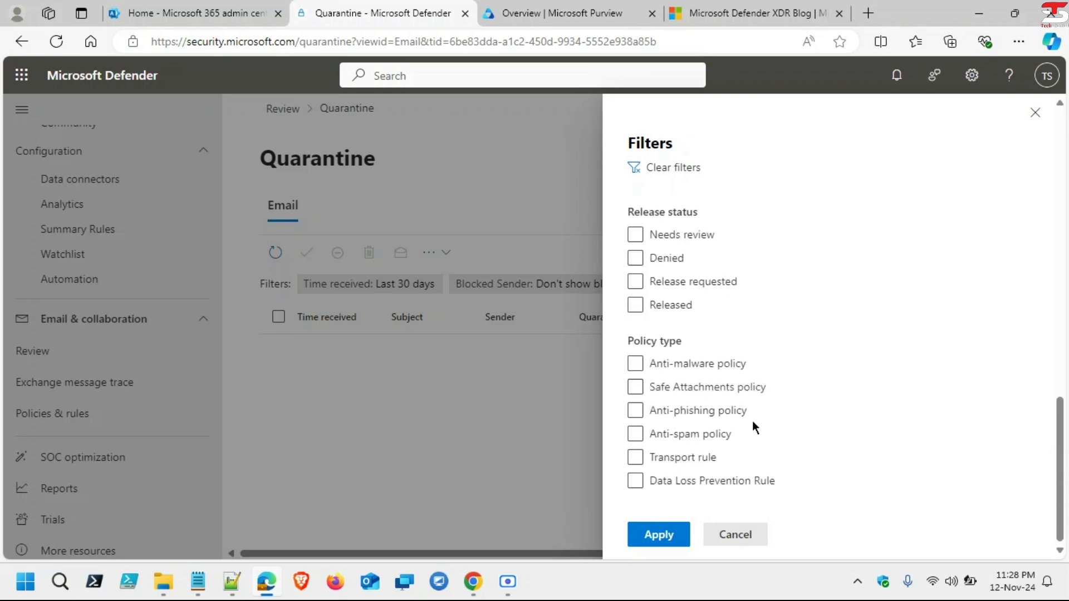
scroll(754, 426, up, 10)
scroll(755, 426, down, 2)
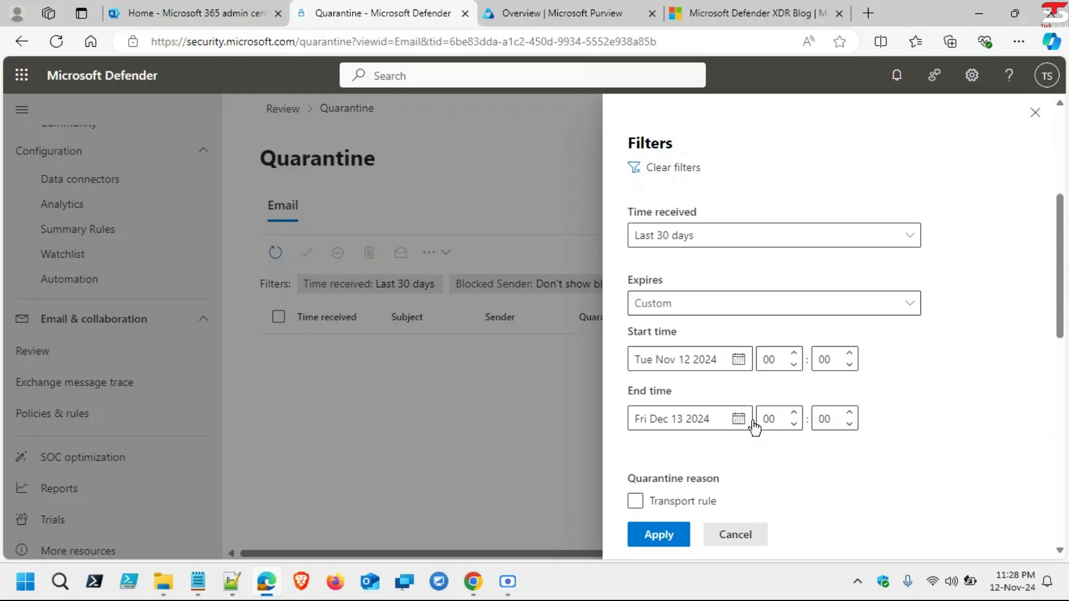
Step: Set the Expires range to start 11/2/2024, through 12/13/2024, and apply the filters
click(738, 355)
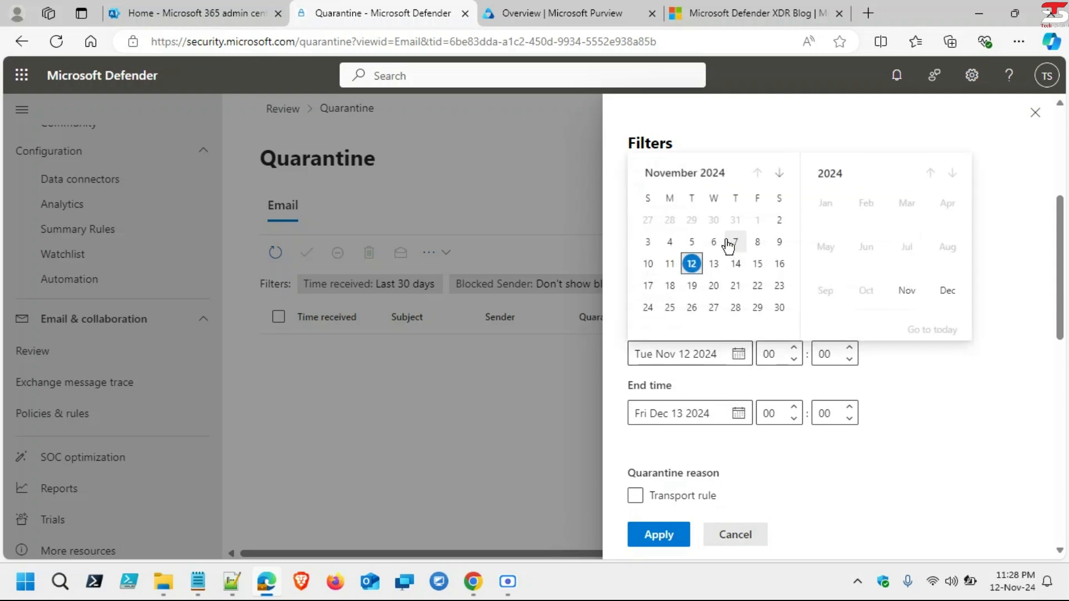
click(779, 220)
scroll(938, 368, up, 1)
scroll(939, 364, up, 4)
scroll(935, 364, up, 1)
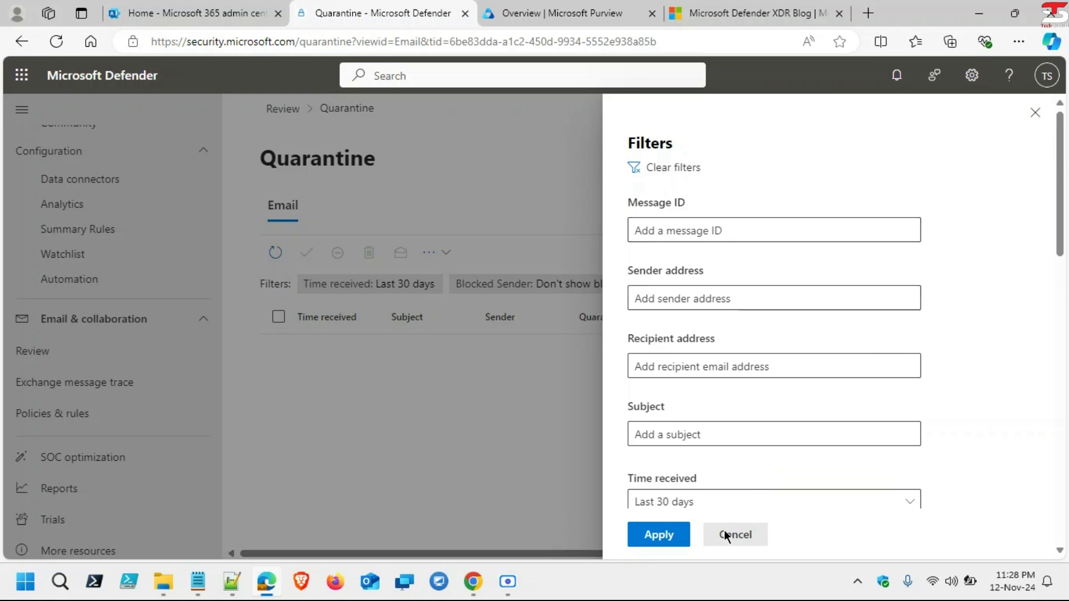
click(652, 538)
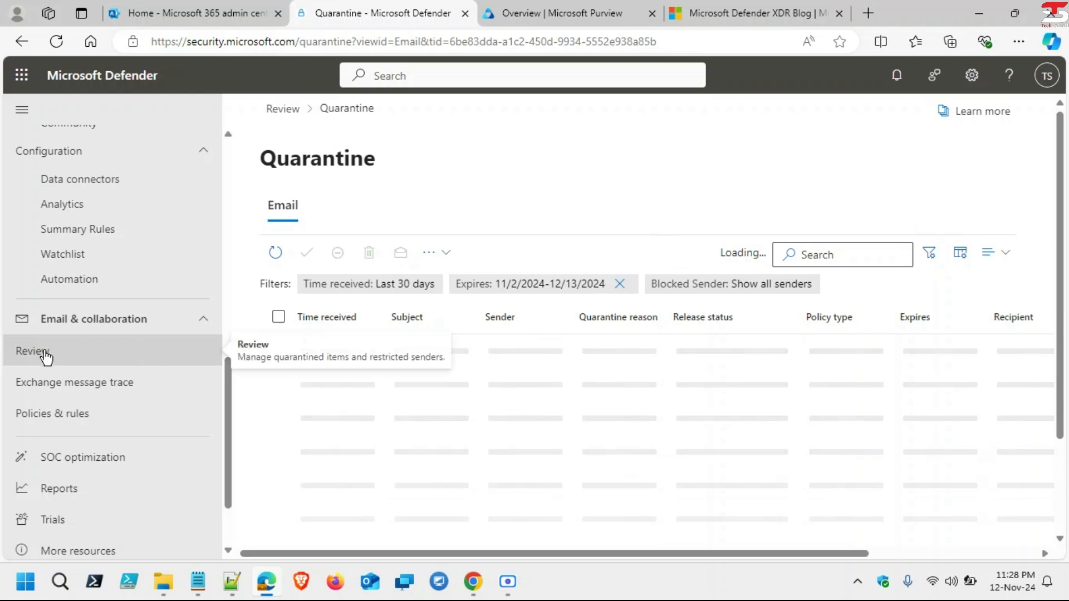
Step: Return to the Review overview and open the Restricted entities list
click(299, 111)
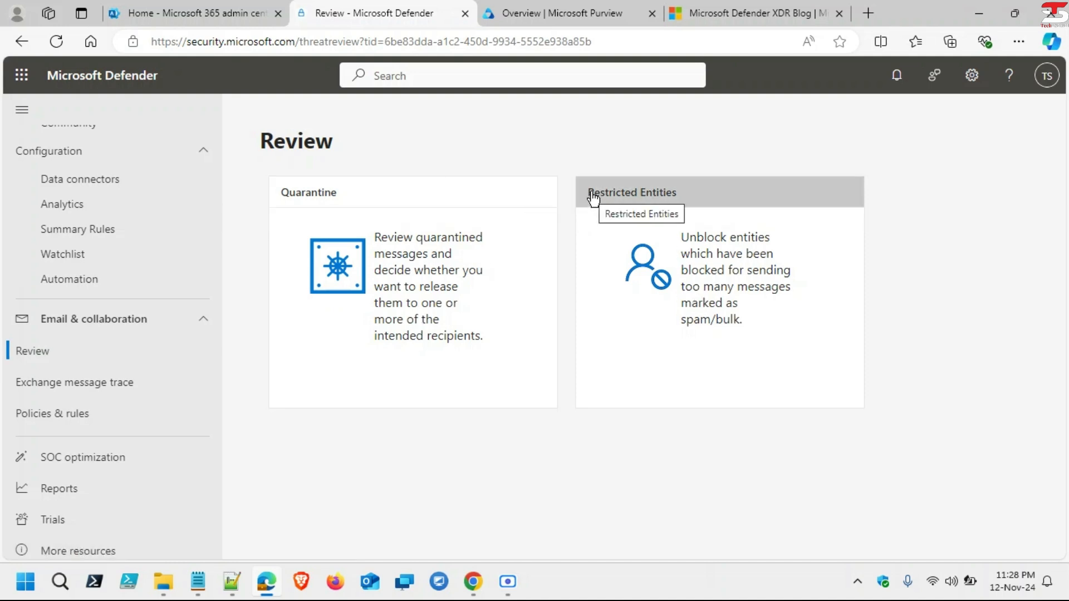
click(719, 271)
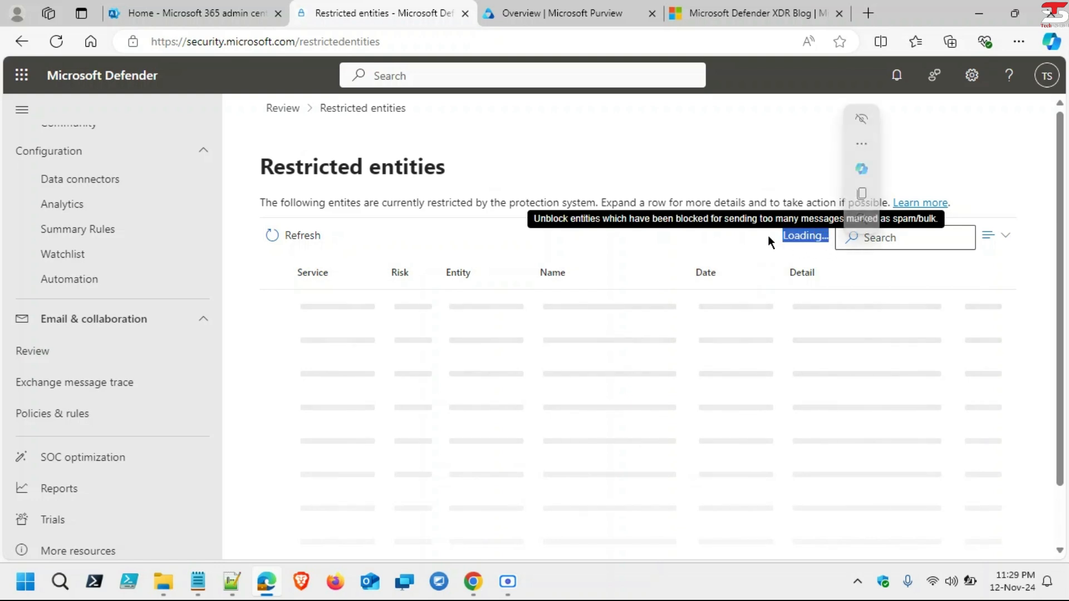
Step: Point out the 0 items and 'No data available', then open Exchange message trace in a new tab
click(431, 238)
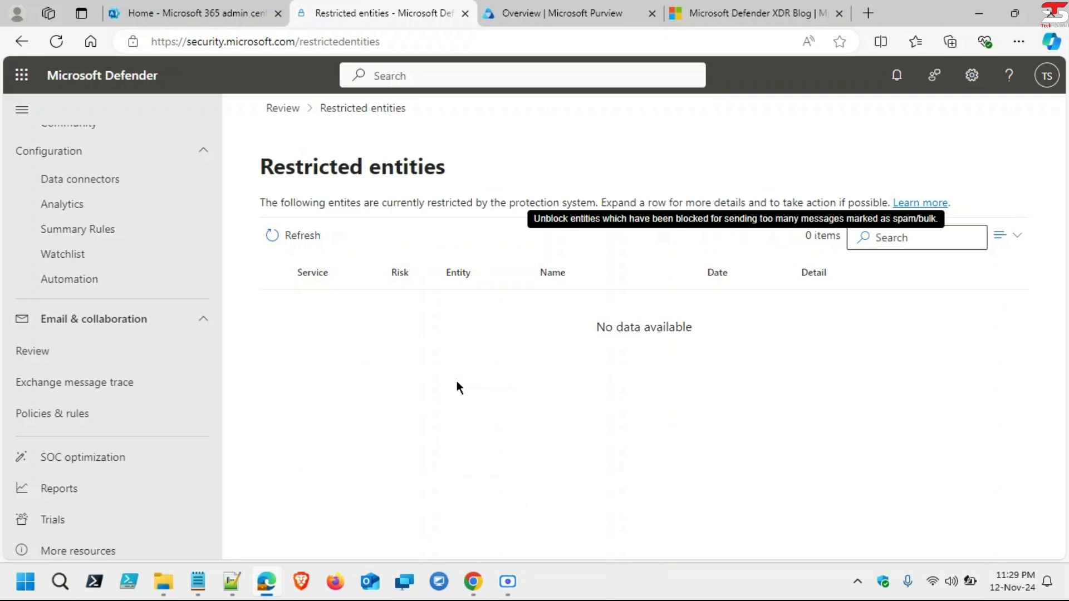
drag(780, 236, 849, 235)
drag(581, 328, 706, 329)
click(712, 329)
drag(579, 323, 706, 345)
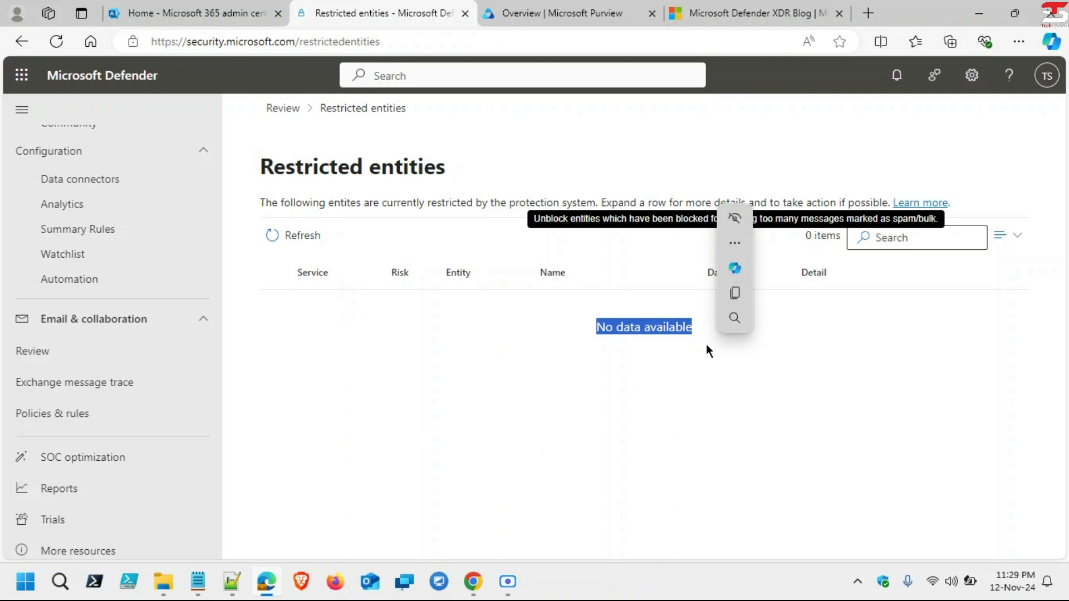
click(707, 345)
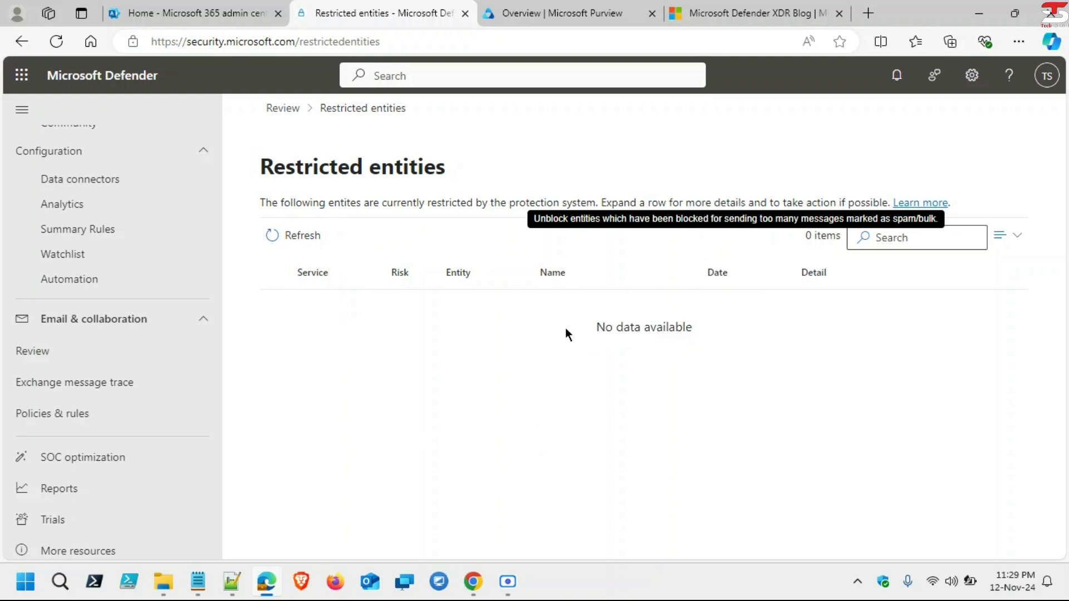
drag(566, 328, 505, 316)
click(694, 323)
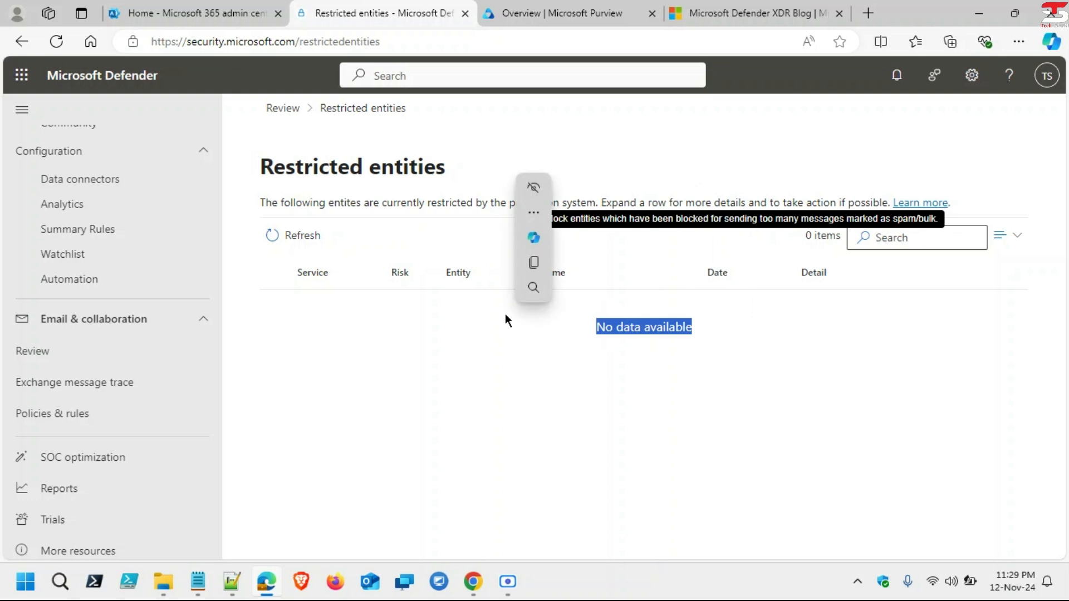
click(568, 328)
drag(568, 328, 707, 326)
click(707, 325)
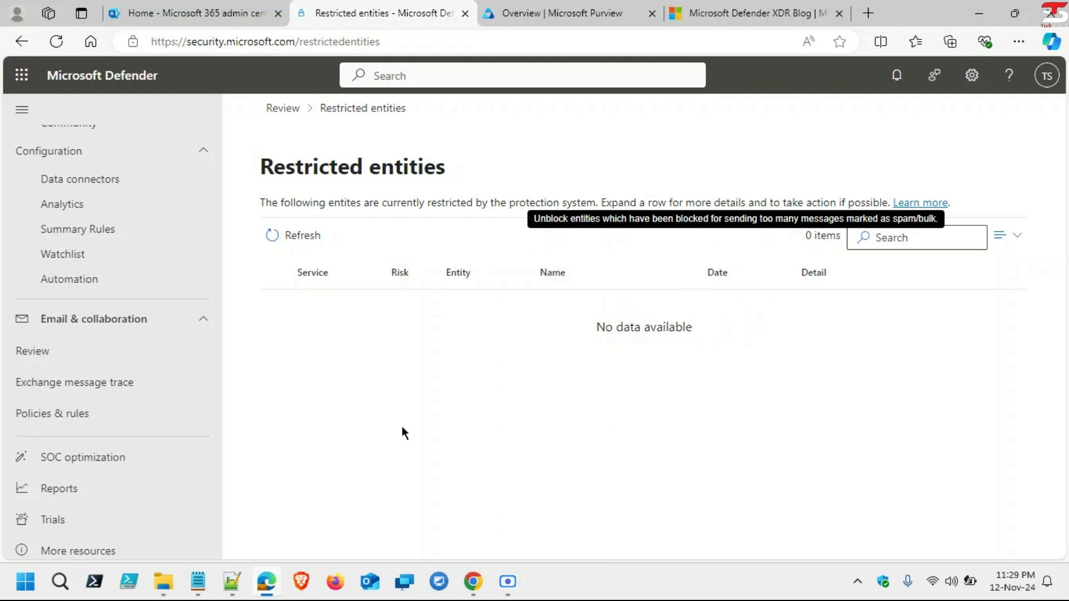
click(73, 391)
click(366, 7)
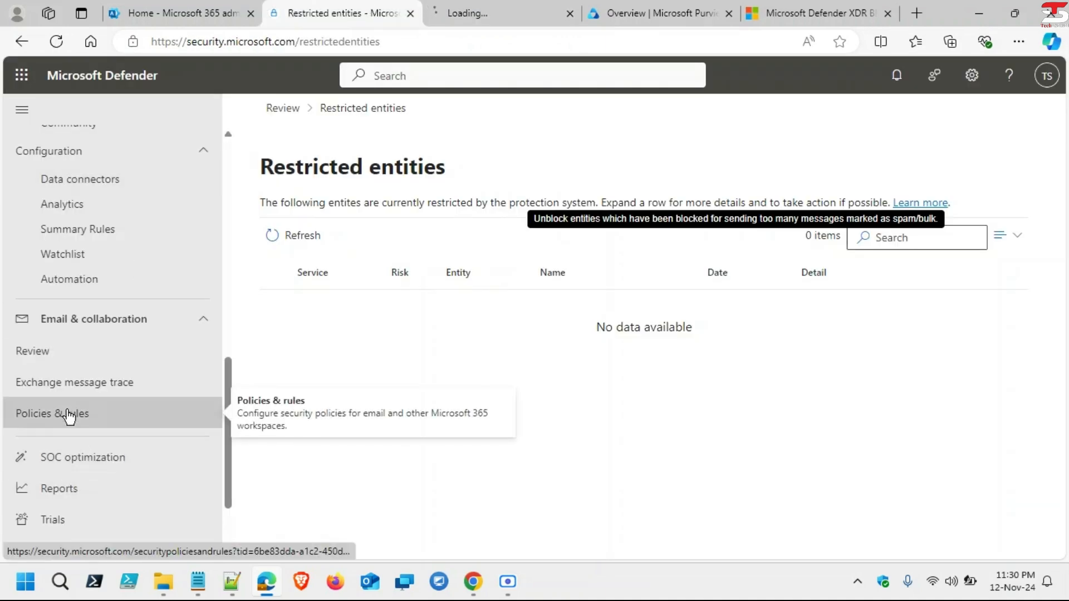
Step: Go to Policies & rules > Threat policies and open the Anti-spam policies
click(69, 416)
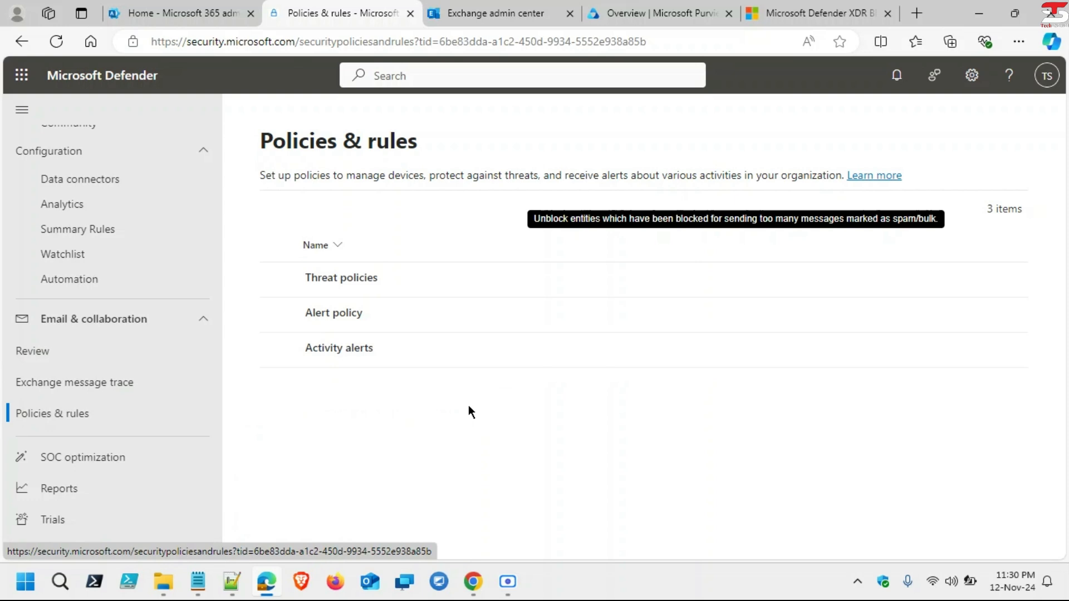
click(338, 280)
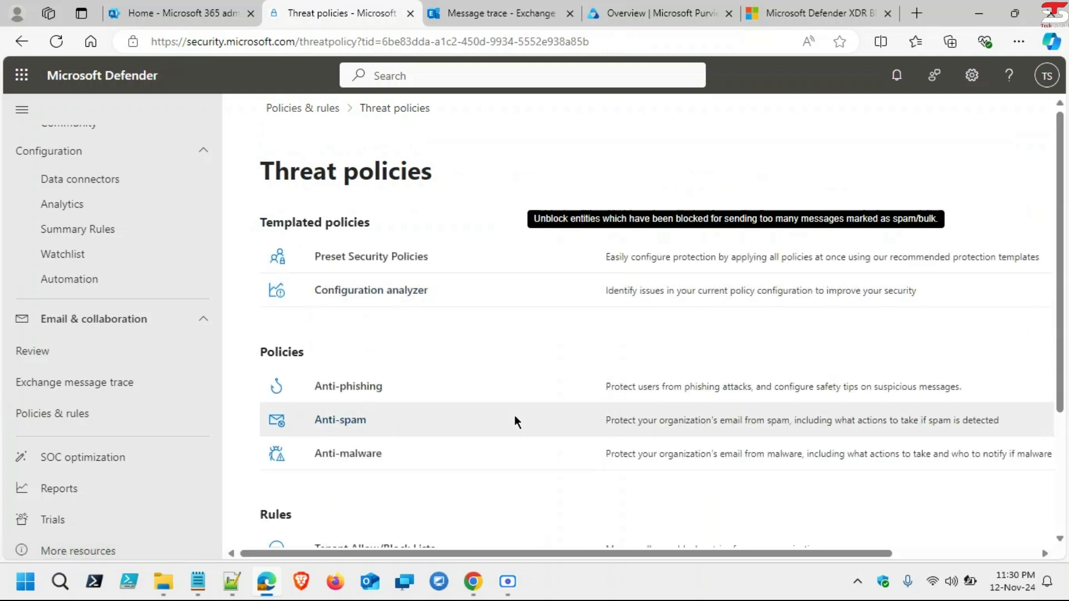
scroll(514, 422, down, 2)
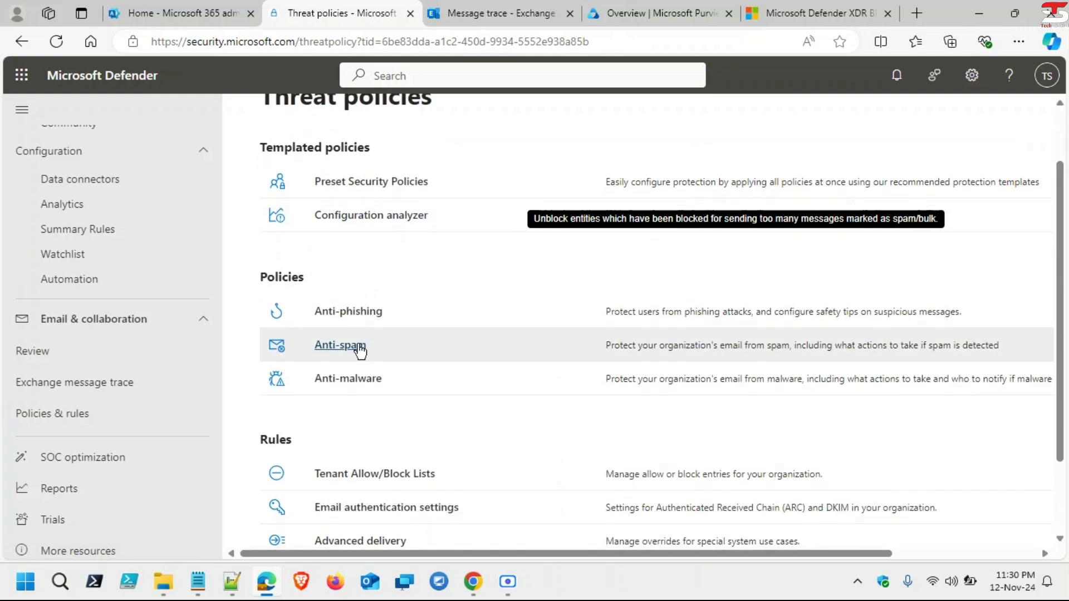
click(340, 345)
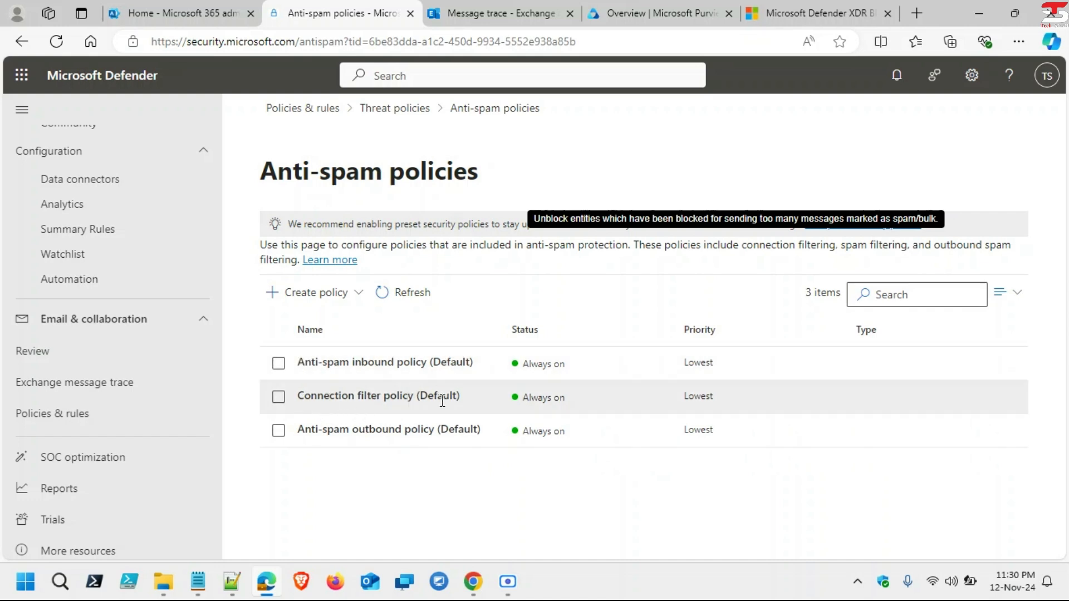
Step: Open Anti-spam inbound policy (Default) and its allowed and blocked senders and domains, all 0
click(357, 362)
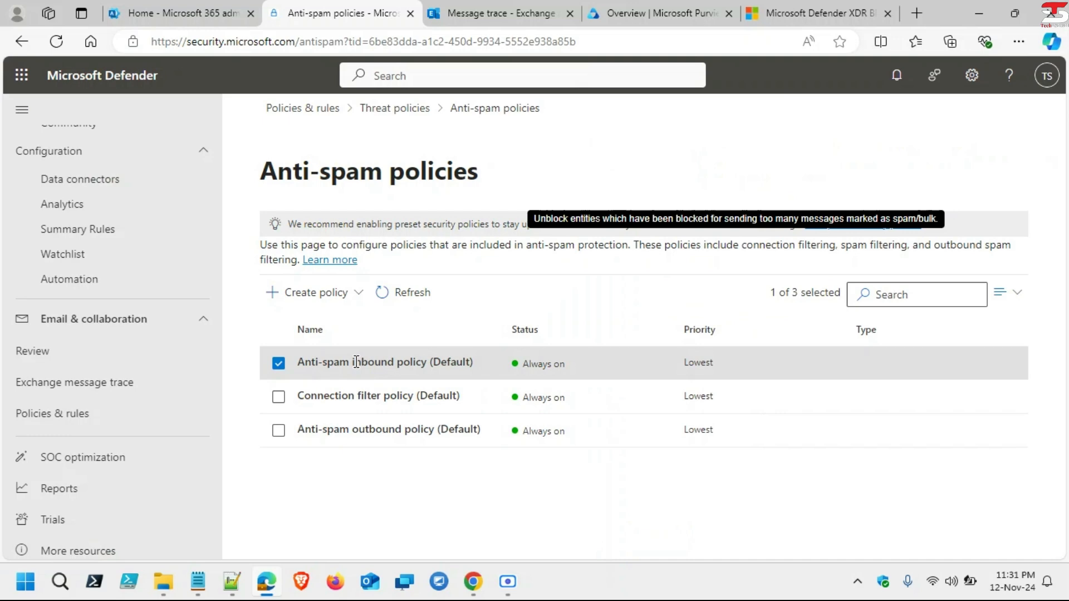
click(356, 363)
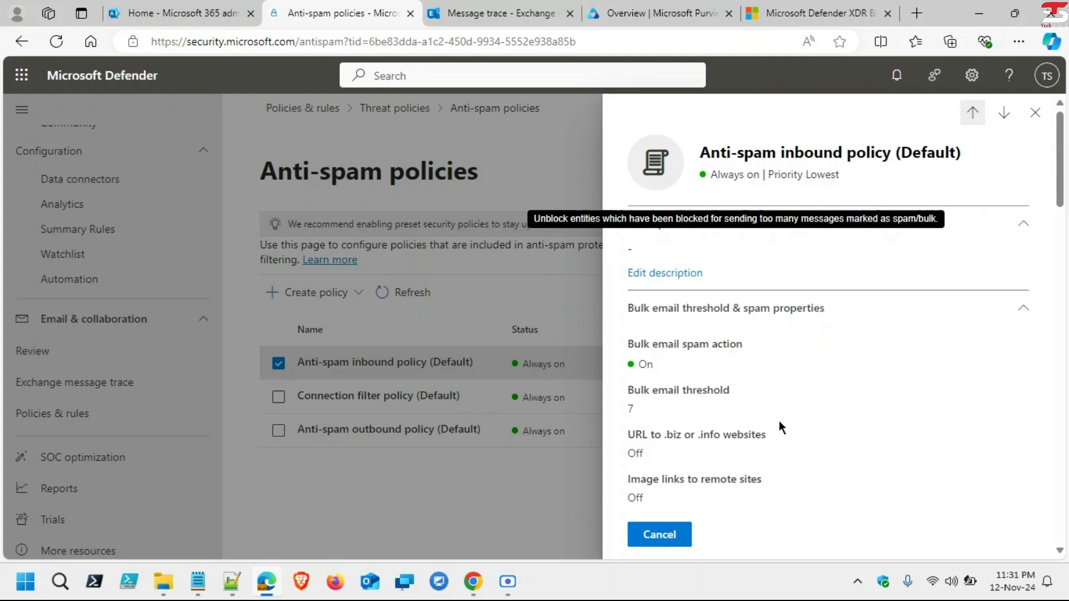
scroll(780, 420, down, 2)
scroll(779, 420, up, 2)
scroll(756, 498, down, 10)
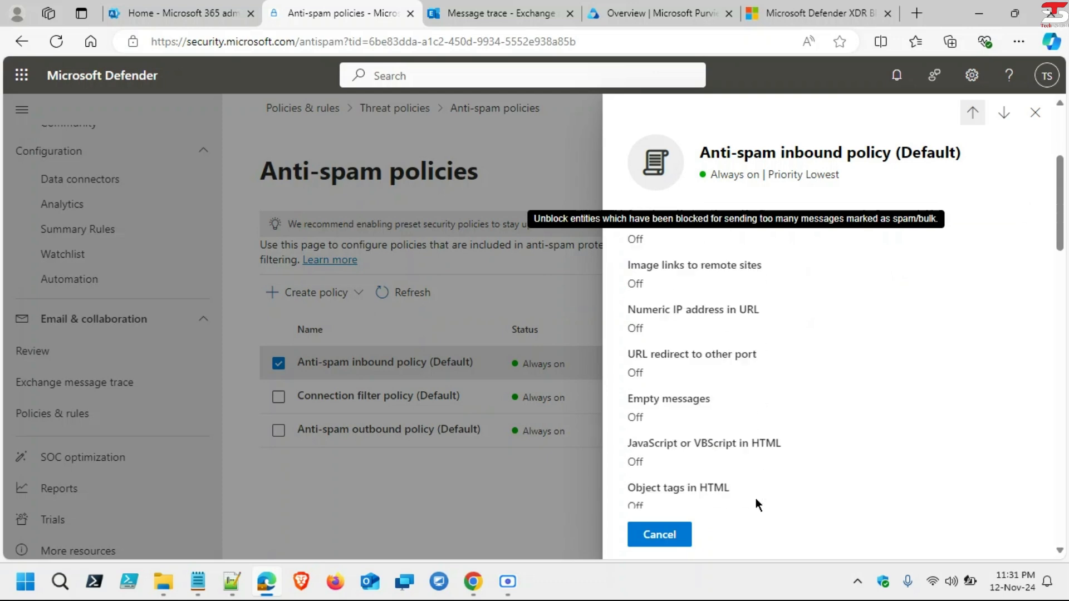
scroll(756, 498, down, 10)
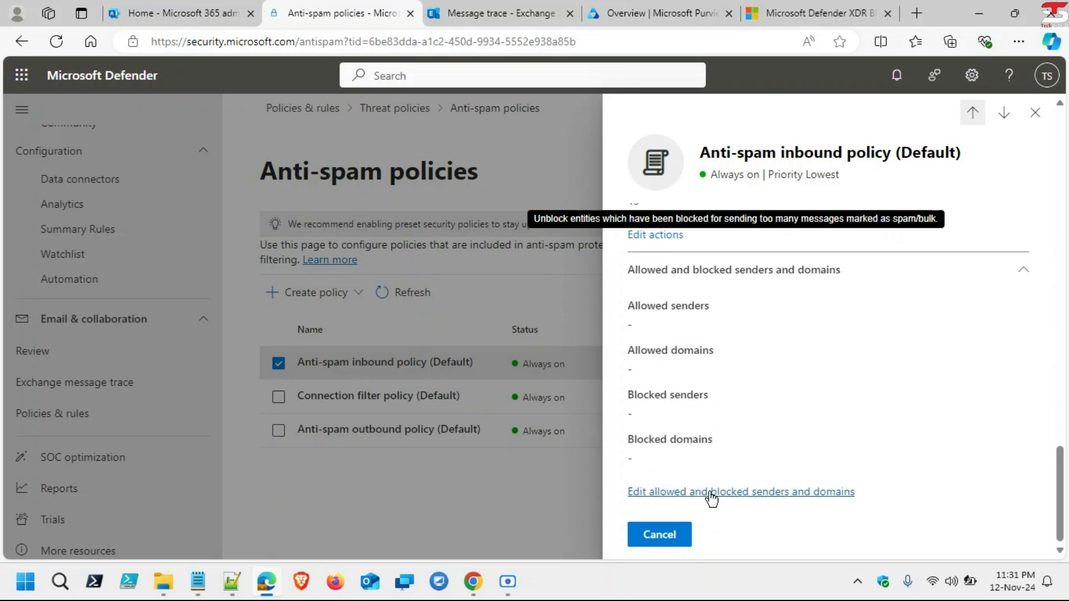
click(711, 493)
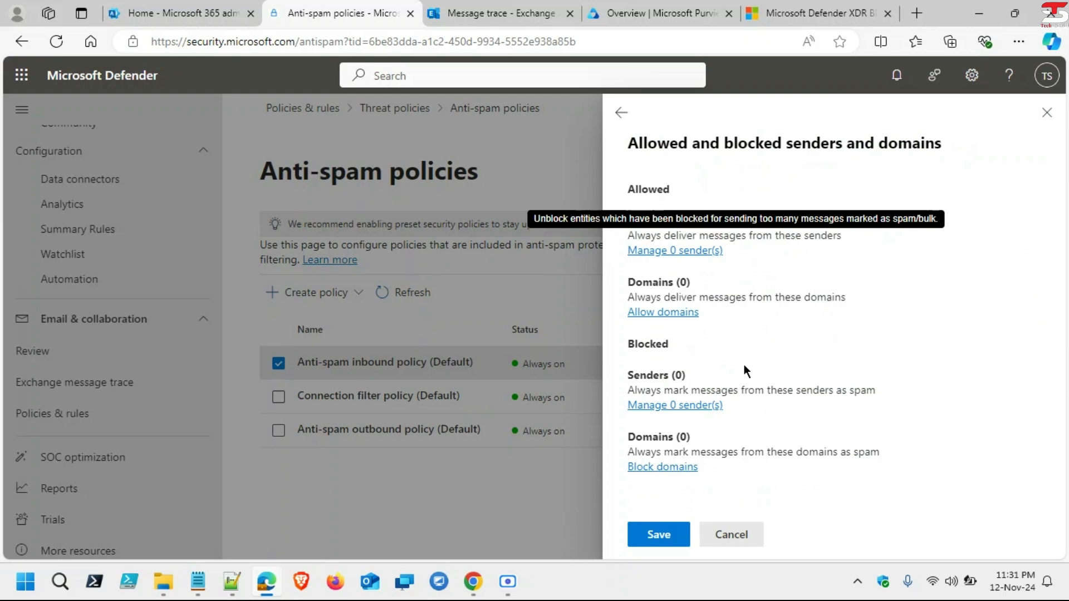
Step: Reload the Anti-spam policies page from the address bar
drag(652, 222, 735, 223)
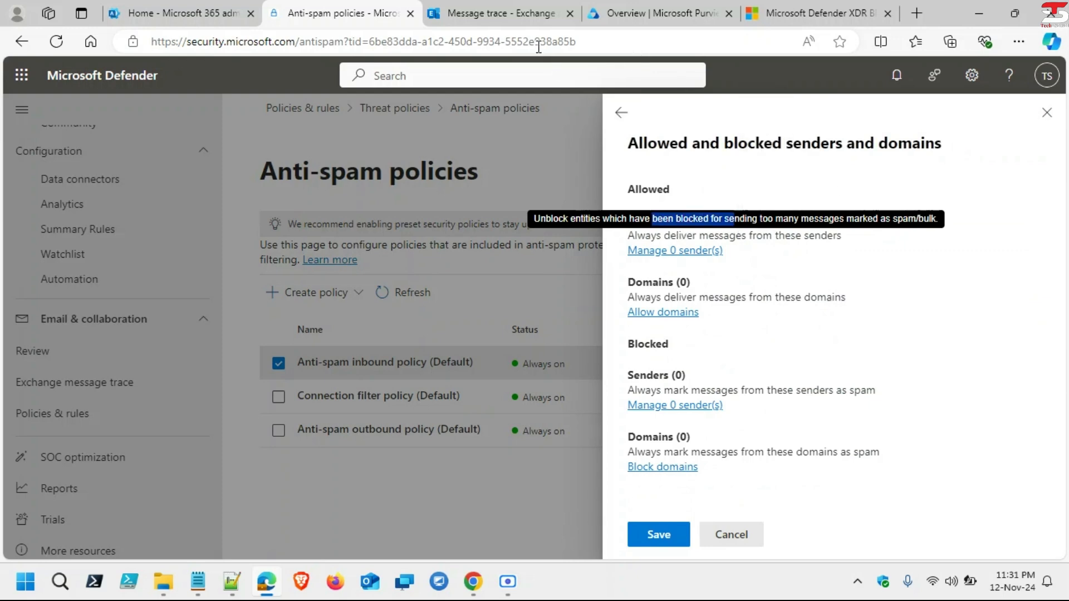
click(538, 47)
key(Escape)
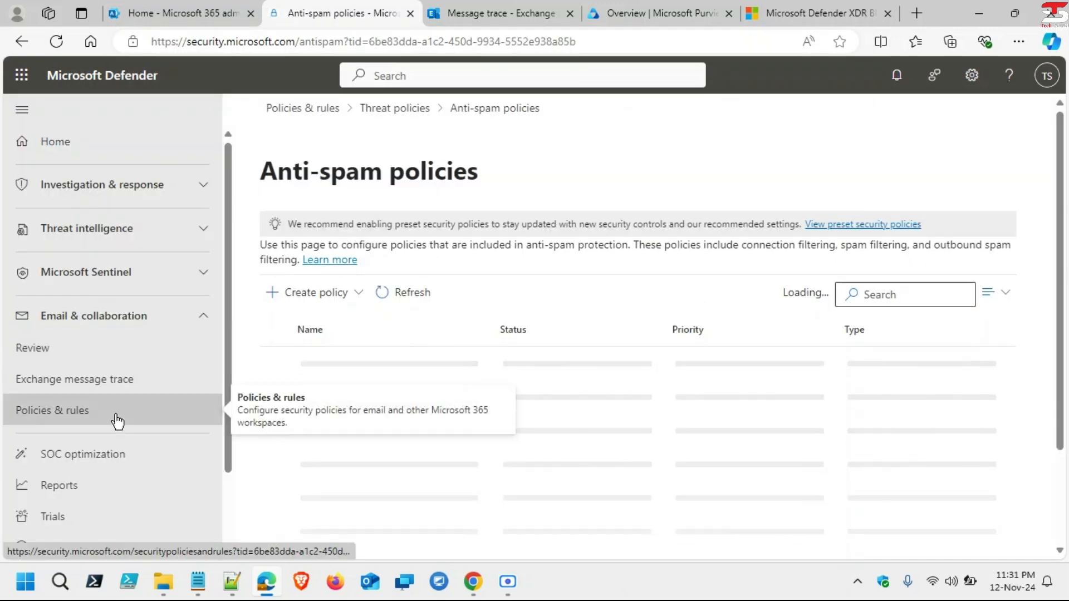
click(117, 421)
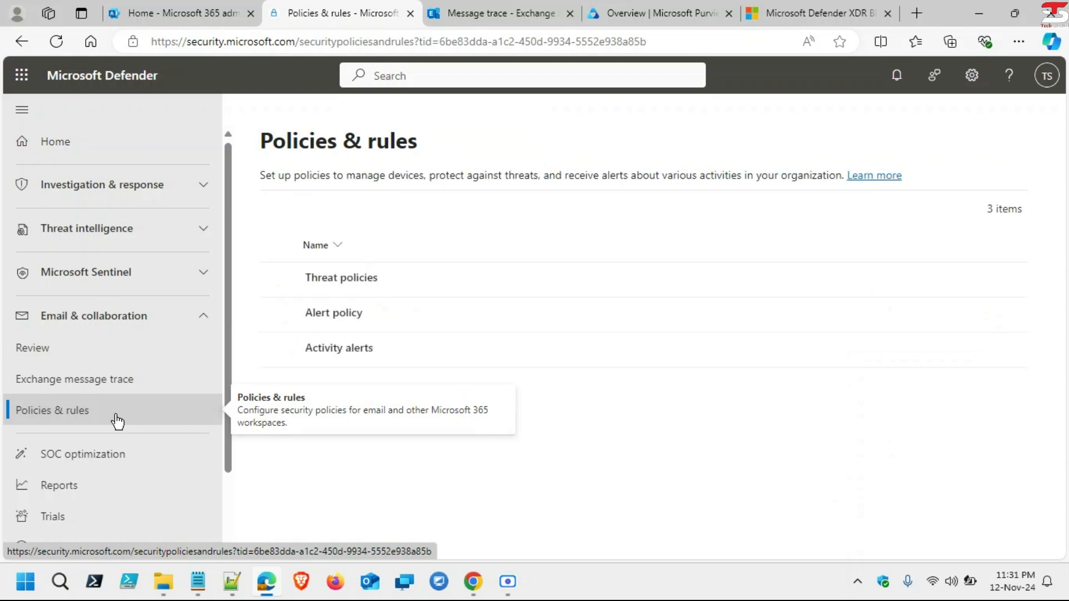
click(360, 278)
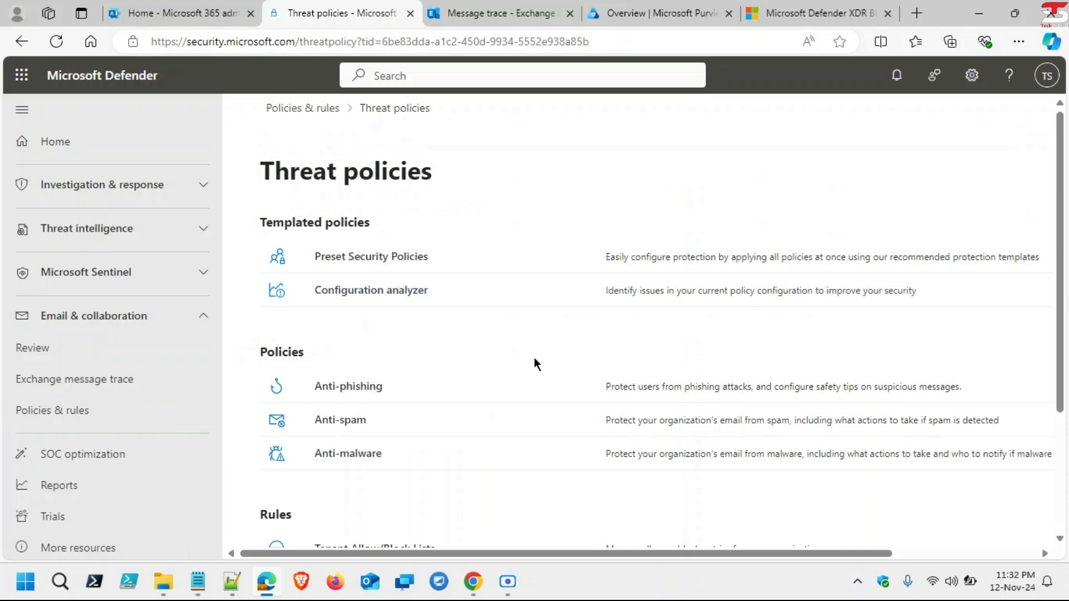
scroll(533, 357, down, 2)
scroll(534, 364, up, 3)
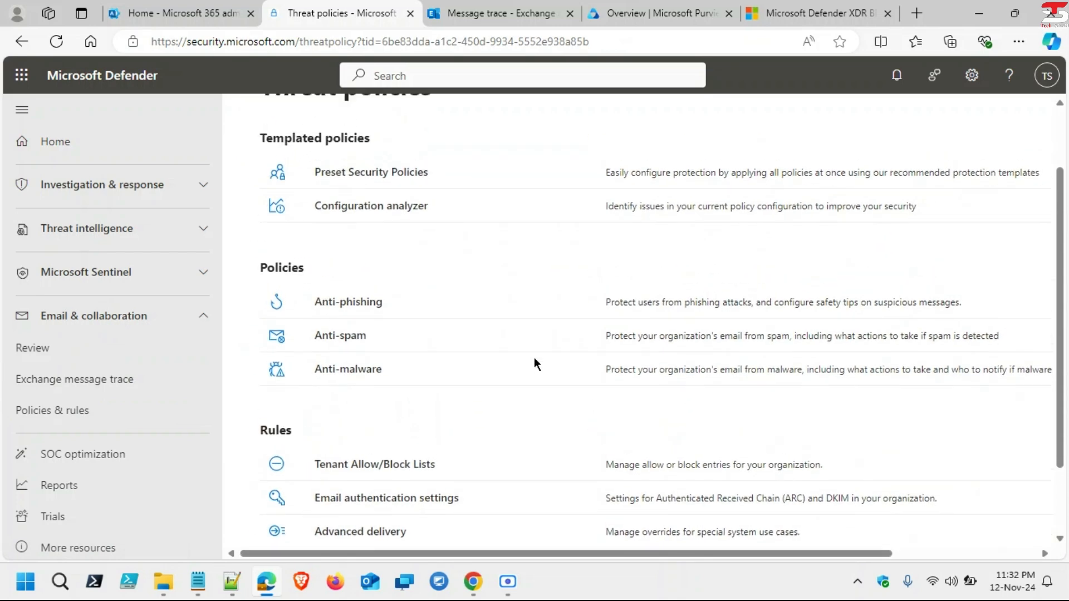
scroll(534, 359, down, 1)
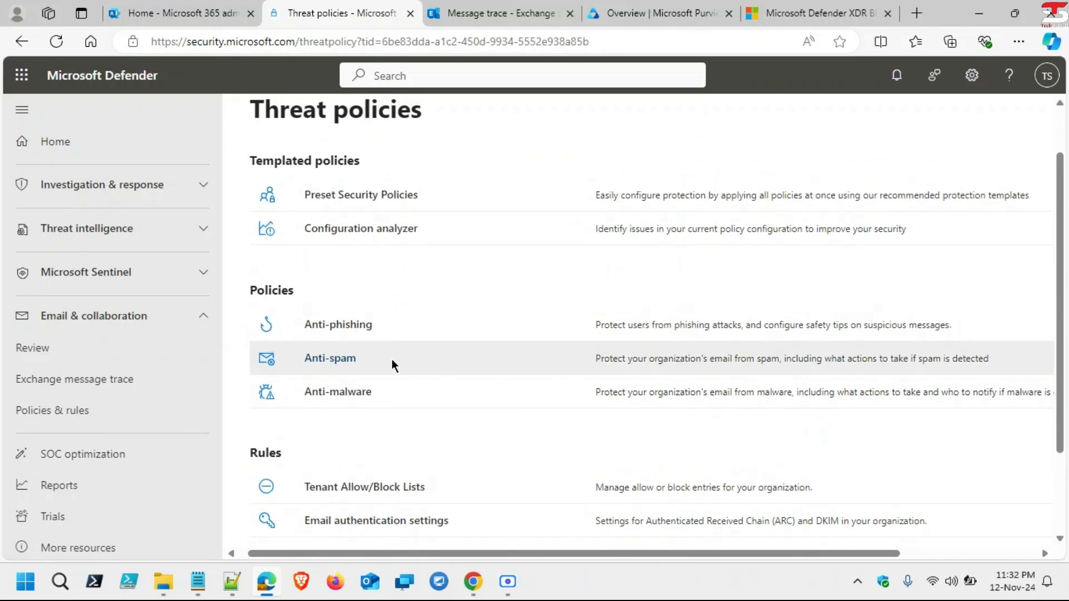
click(333, 359)
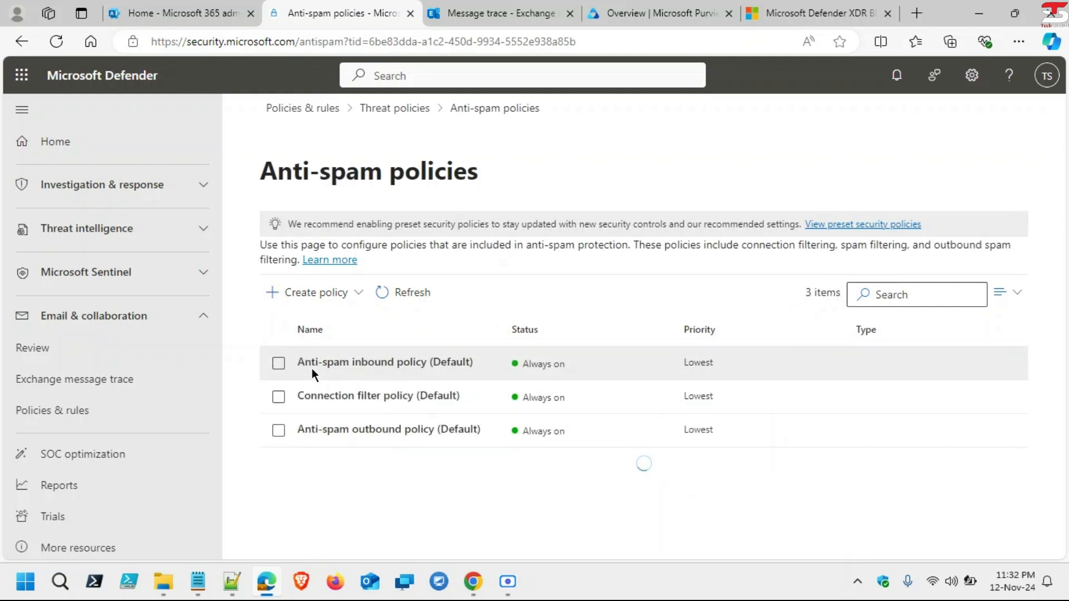
Step: Reopen the default inbound policy's allowed and blocked senders editor and point out the Allowed section
click(358, 361)
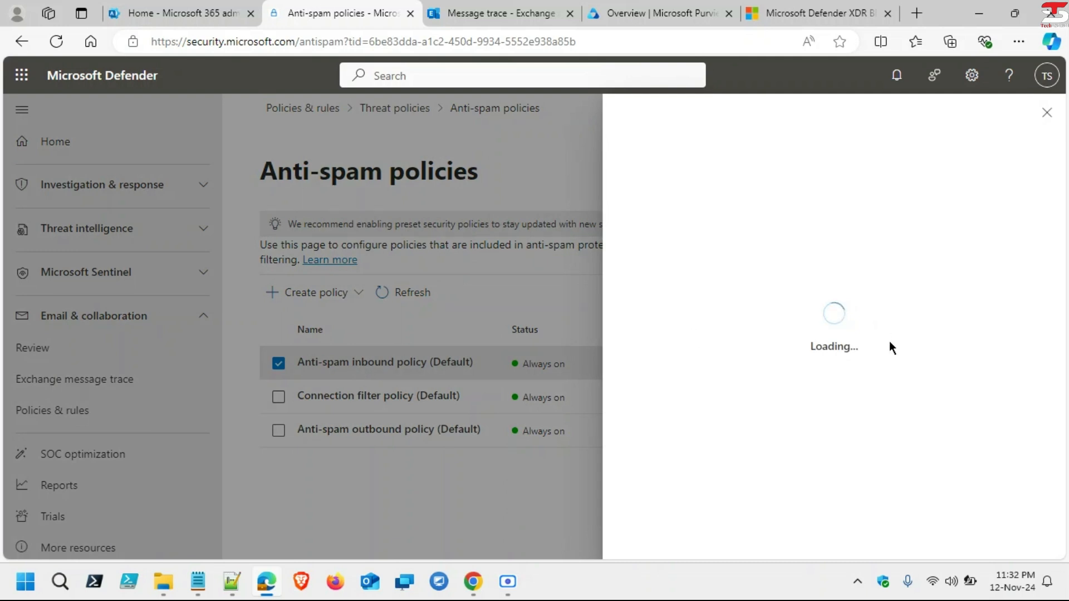
scroll(890, 342, down, 15)
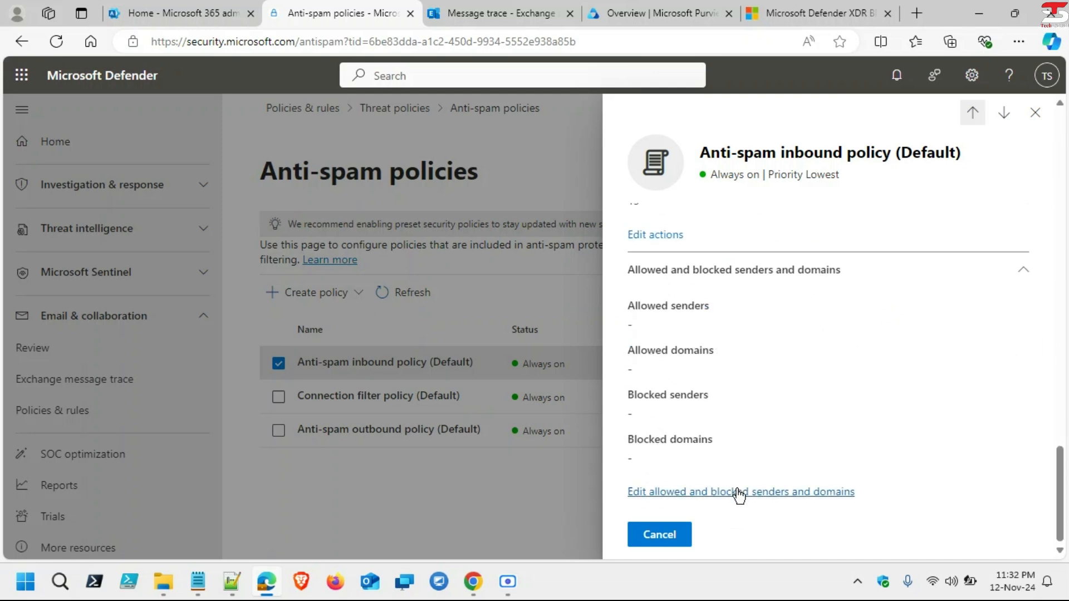
click(739, 492)
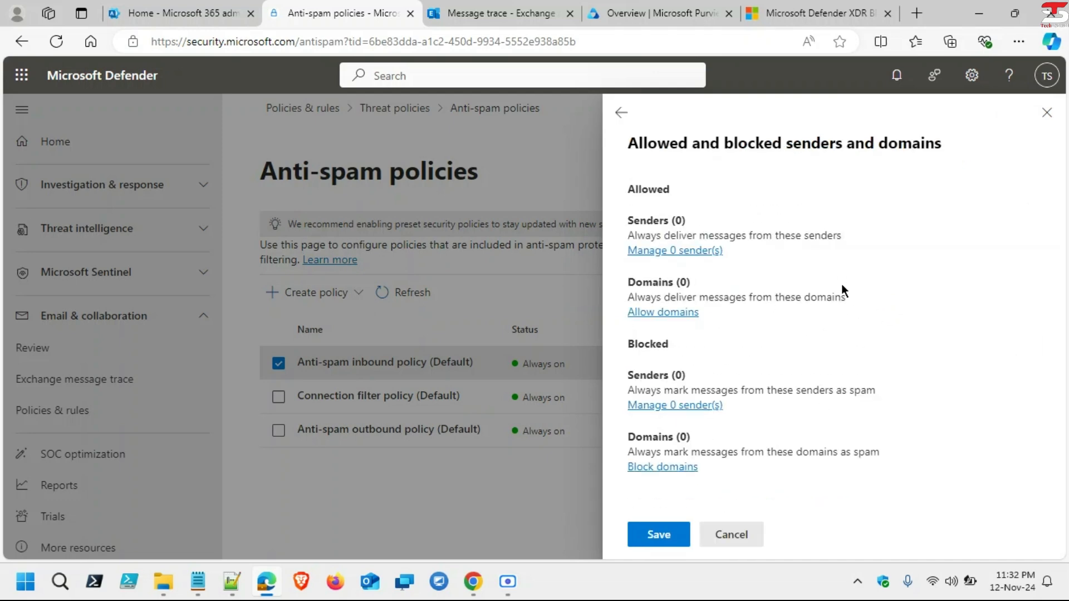
drag(633, 221, 694, 234)
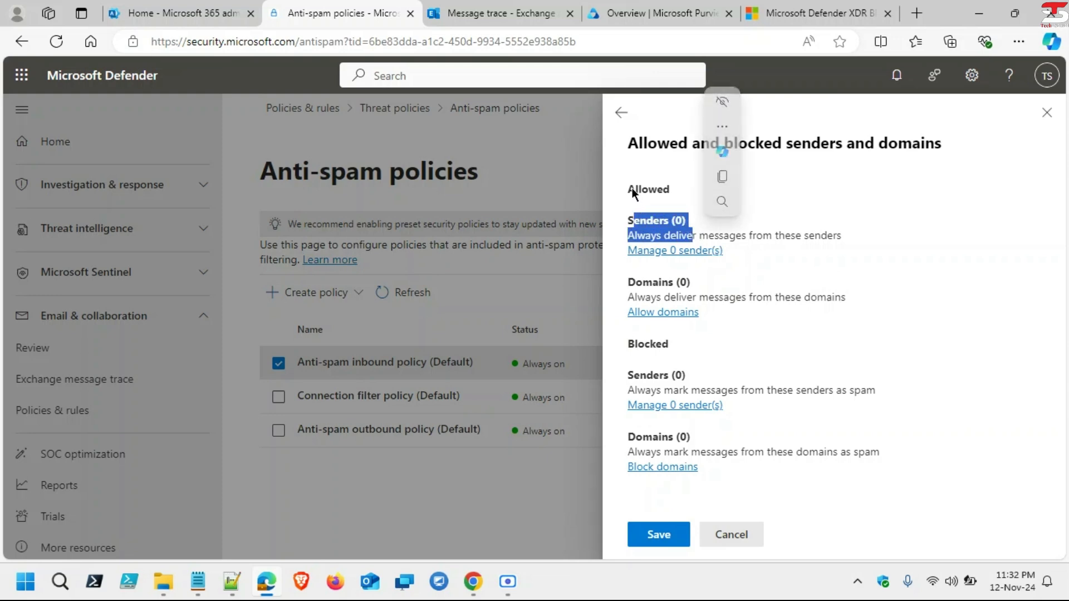
drag(627, 188, 683, 188)
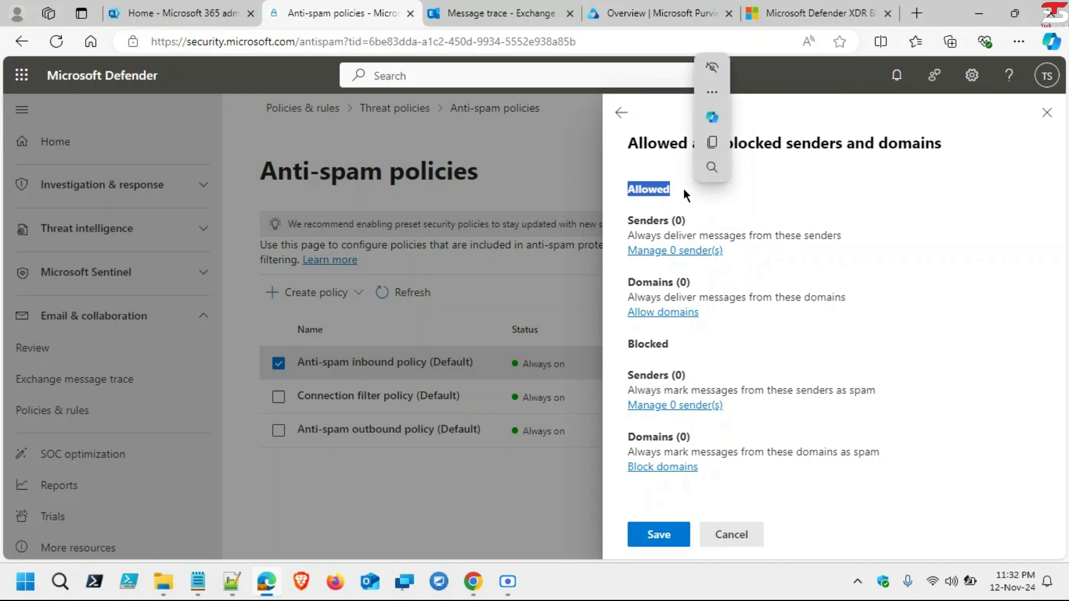
click(757, 232)
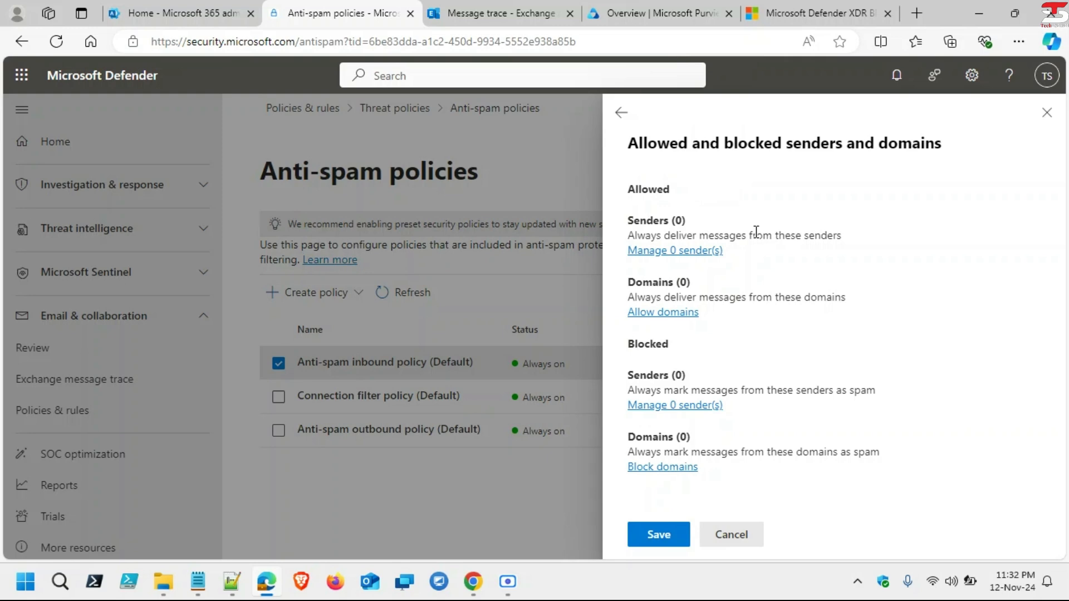
Step: Point out the always-deliver senders description and open the allowed Senders (0) list
drag(844, 236, 620, 239)
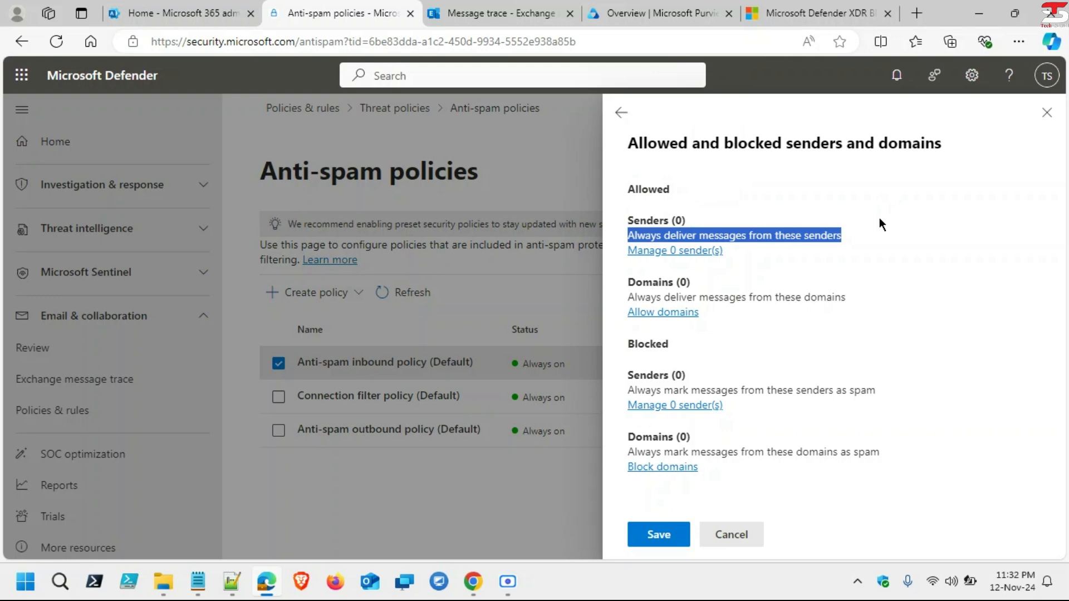
click(849, 241)
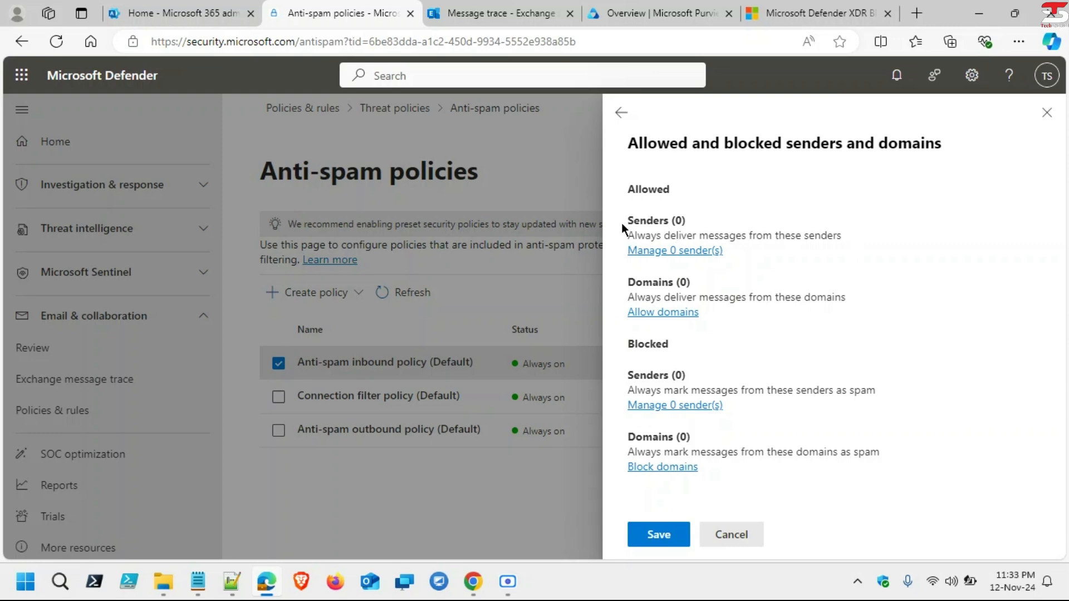
drag(621, 222, 691, 231)
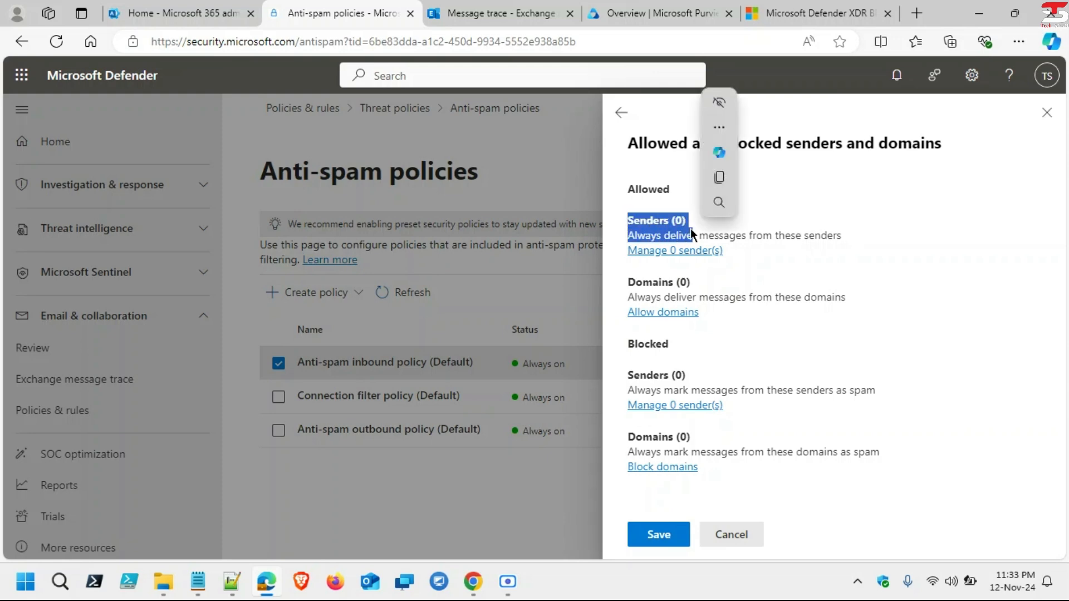
click(690, 230)
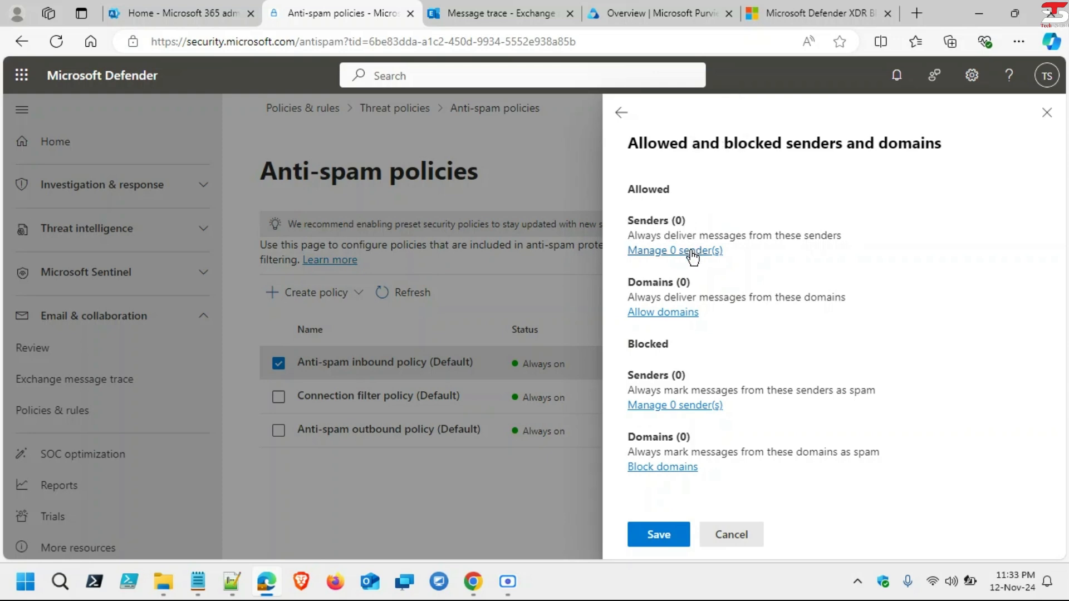
click(692, 251)
Step: Add a Gmail sender address to the inbound default policy's allowed senders list
click(692, 256)
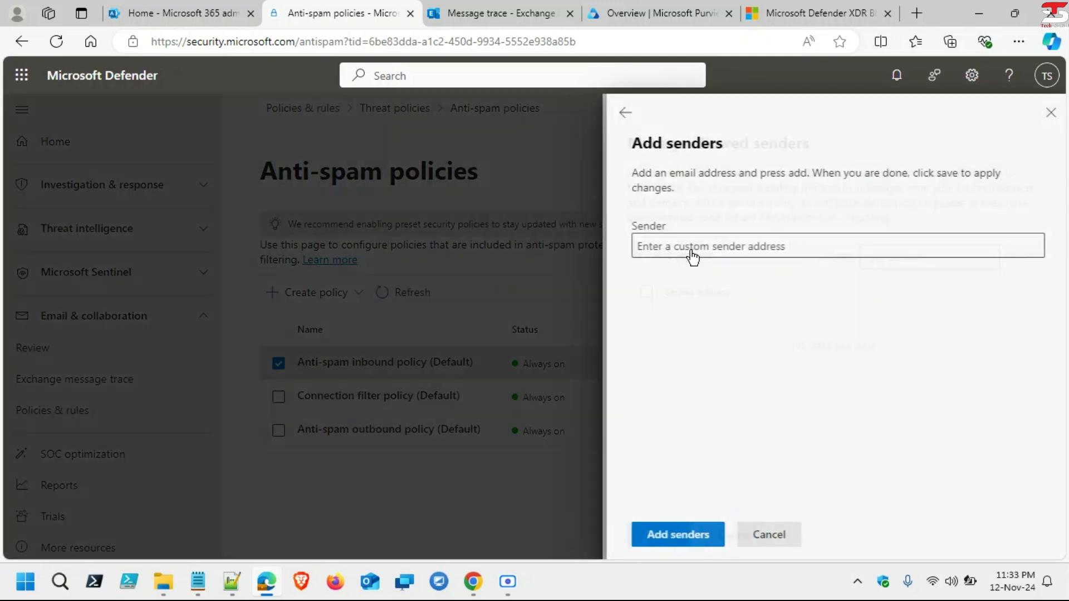
click(701, 250)
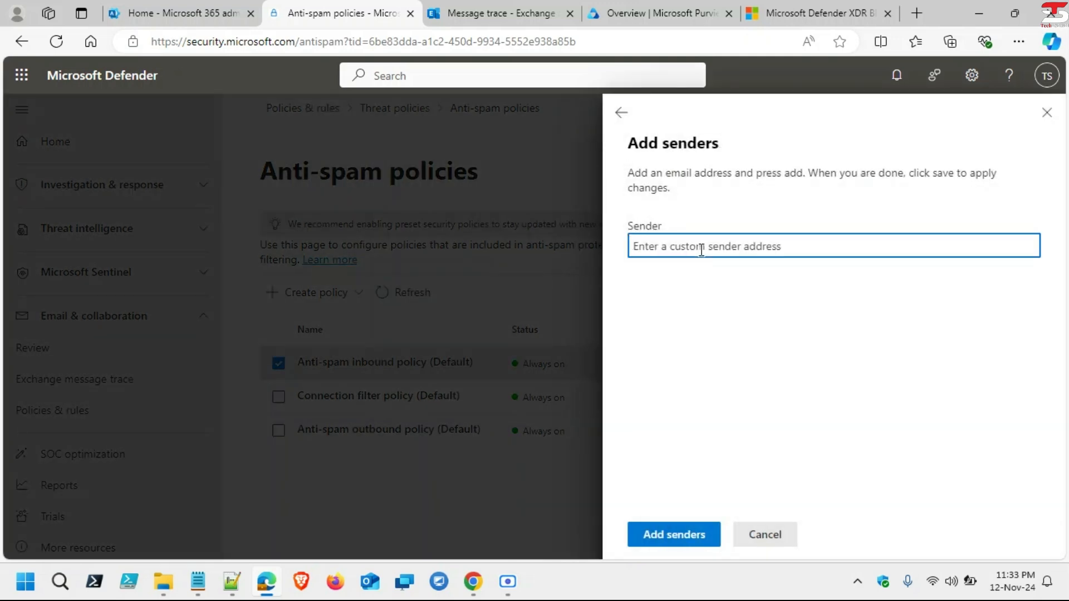
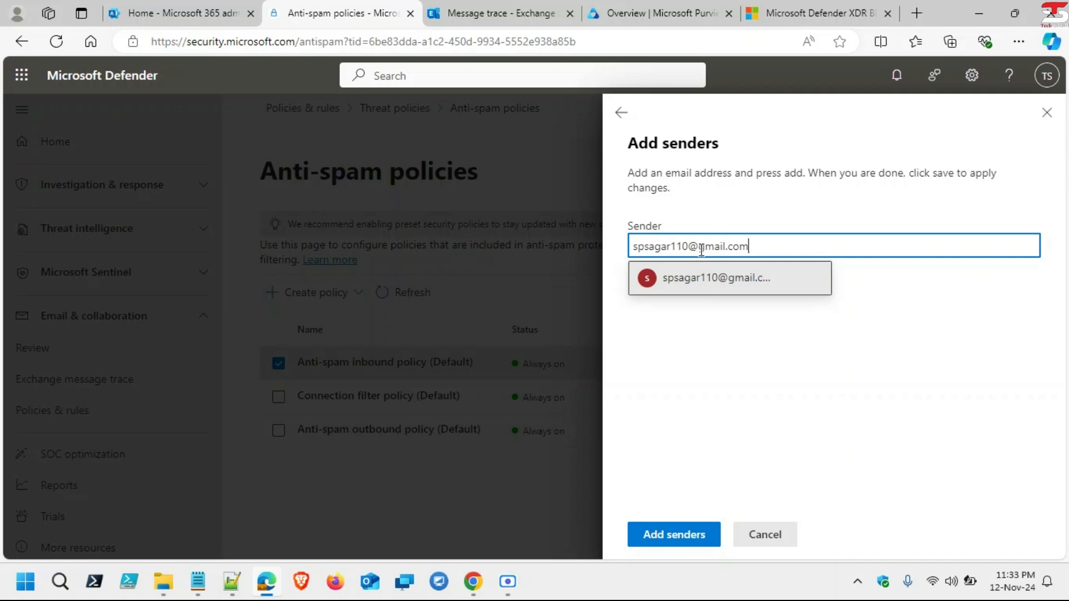
key(Return)
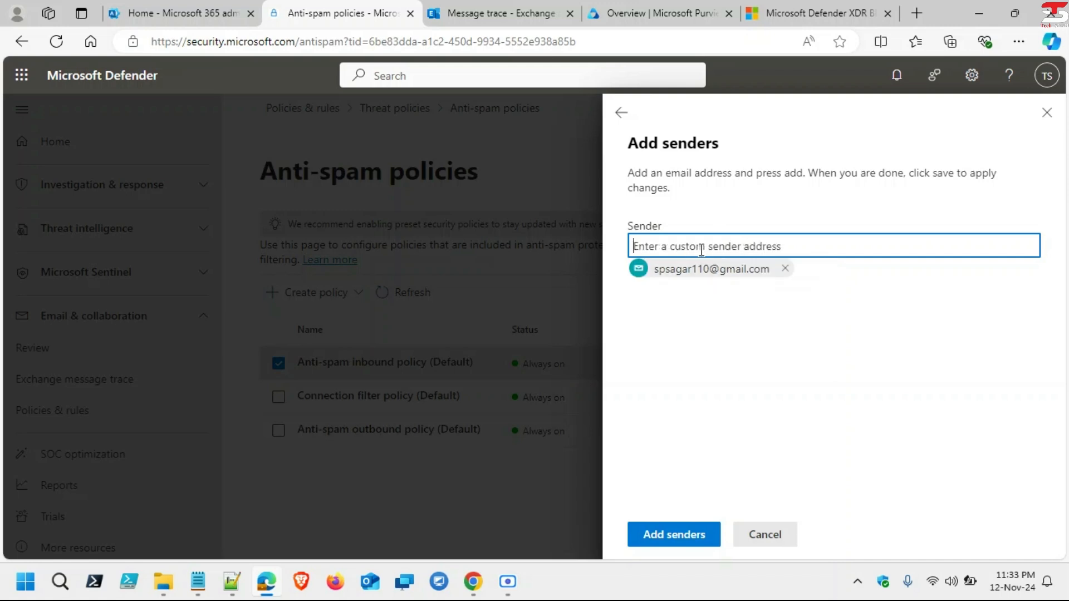
click(675, 536)
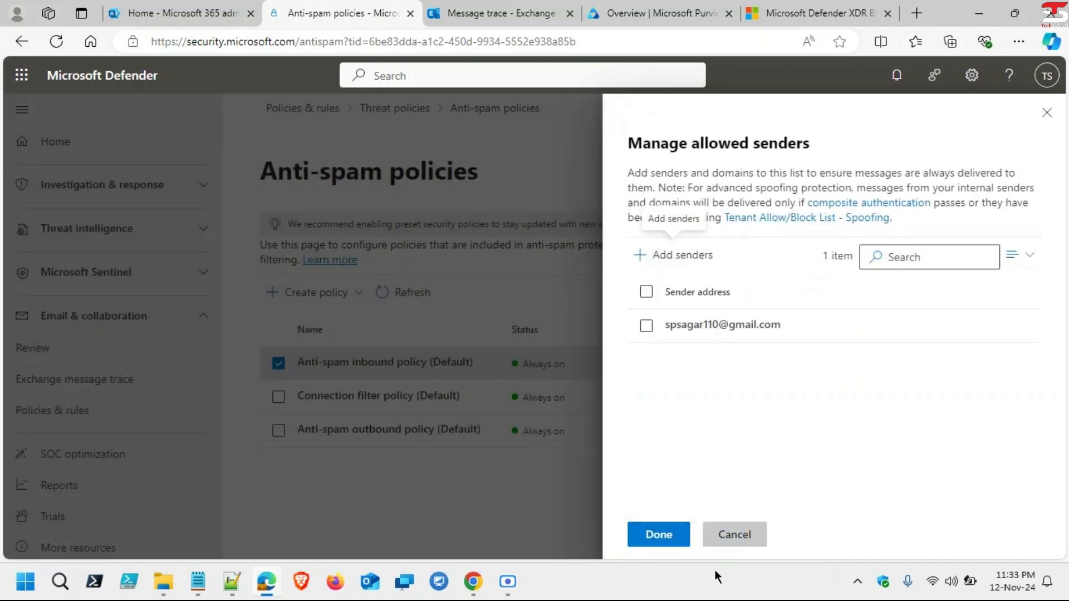
click(653, 535)
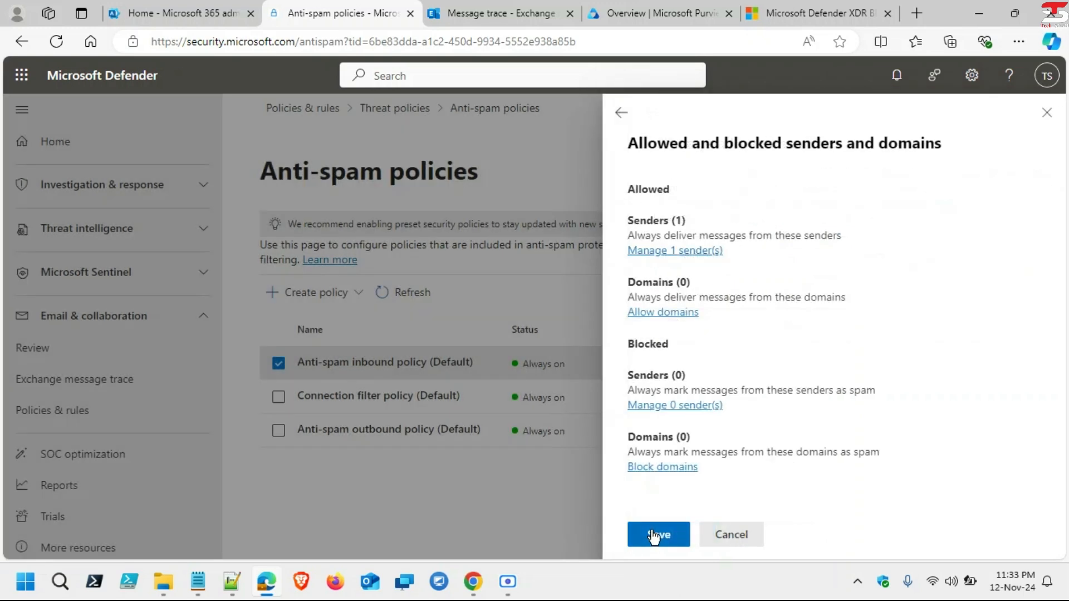
Step: Add yahoo.com as an allowed domain on the inbound default anti-spam policy
click(674, 312)
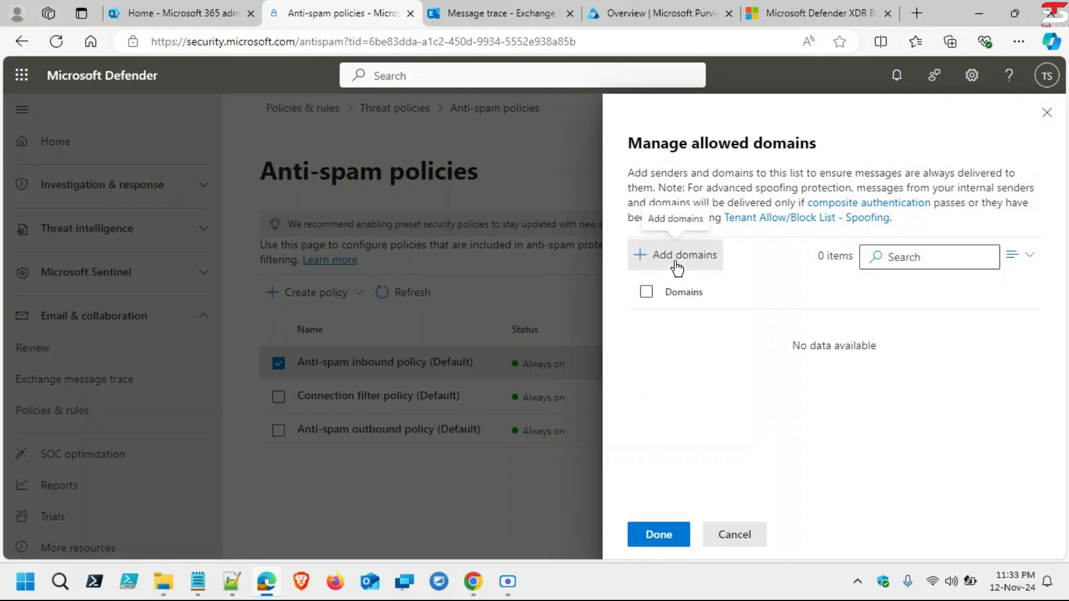
click(677, 269)
click(775, 234)
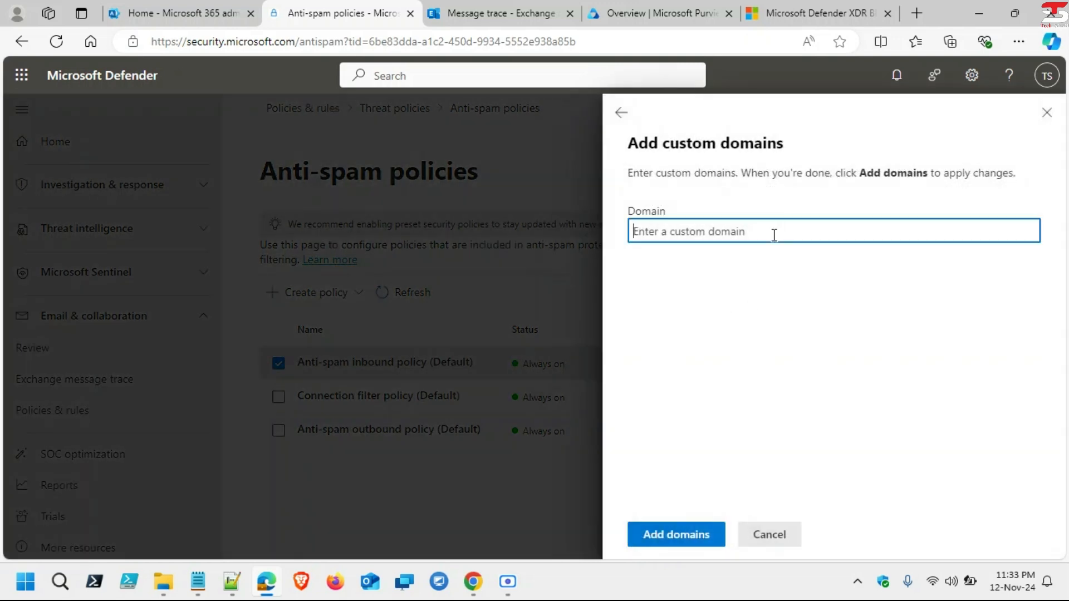
text(yahoo)
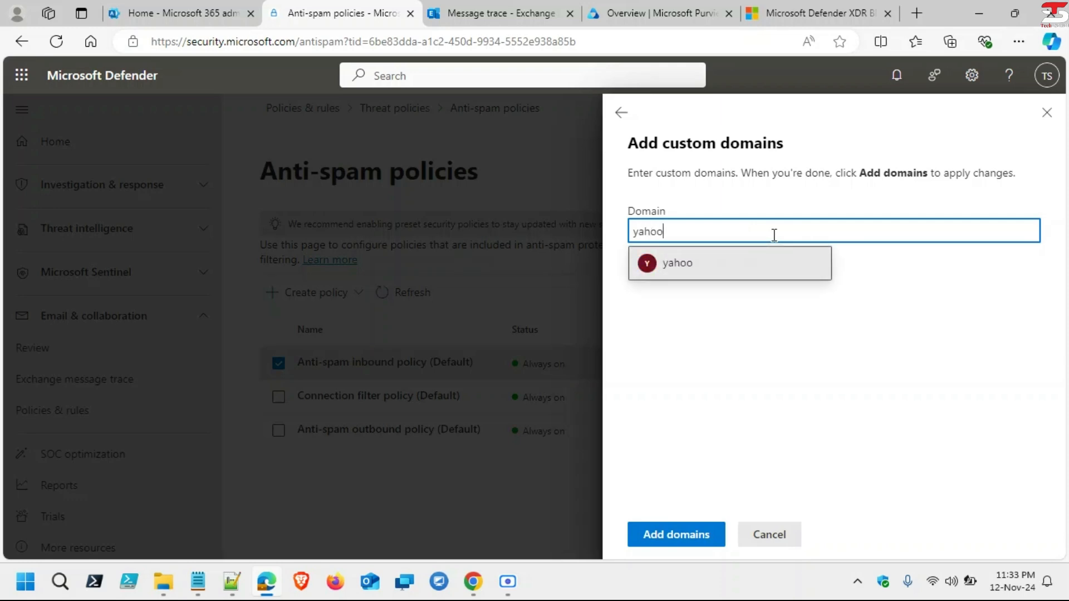
text(.com)
key(Return)
click(688, 535)
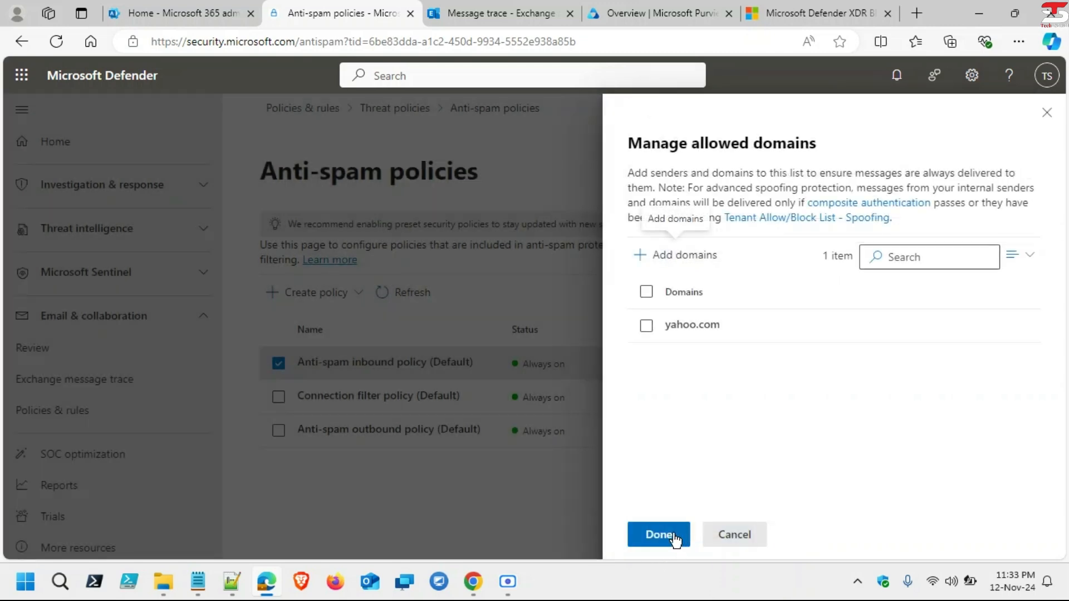
click(675, 534)
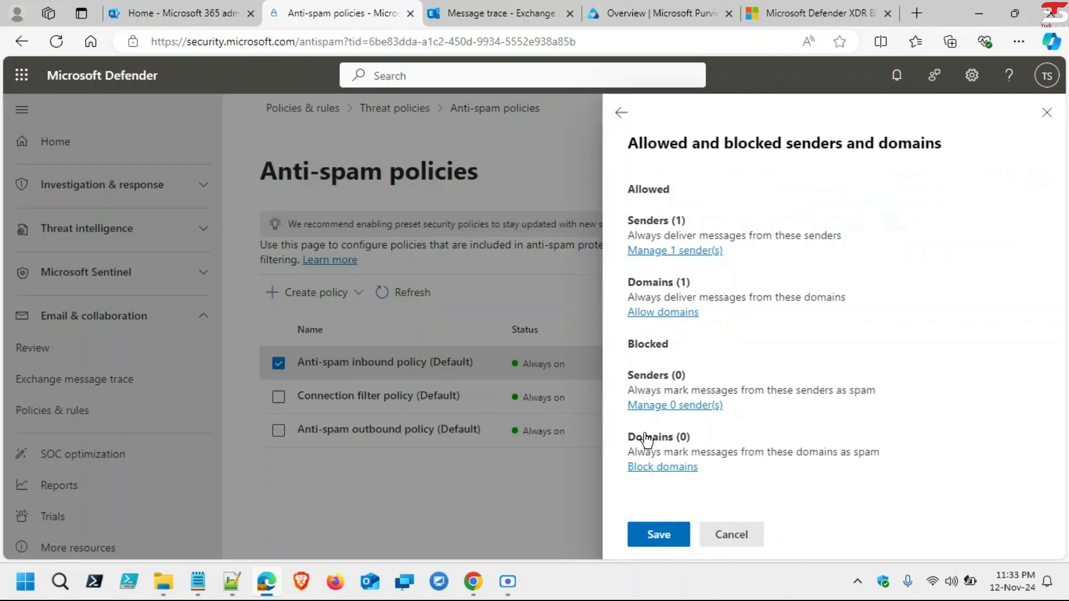
Step: Leave blocked senders empty and save the inbound policy with its allowed sender and yahoo.com domain
click(679, 411)
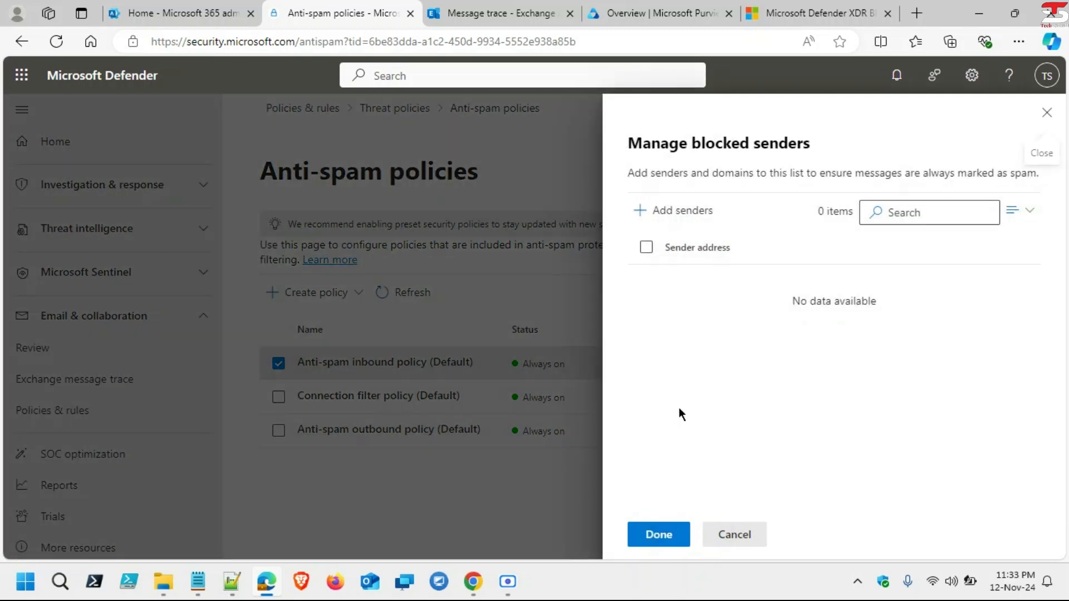
click(680, 228)
click(735, 246)
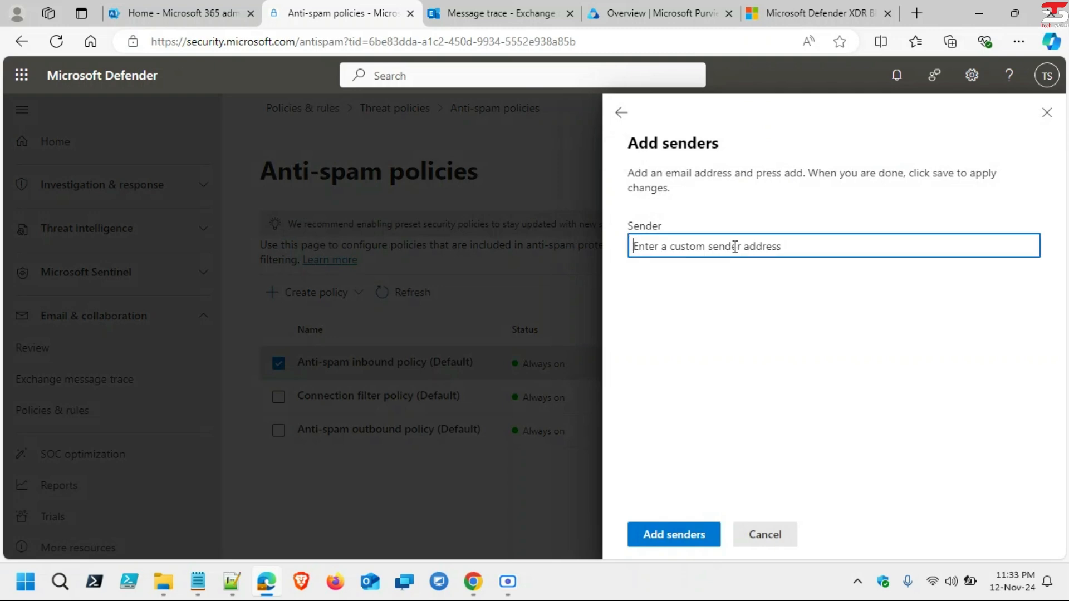
key(Escape)
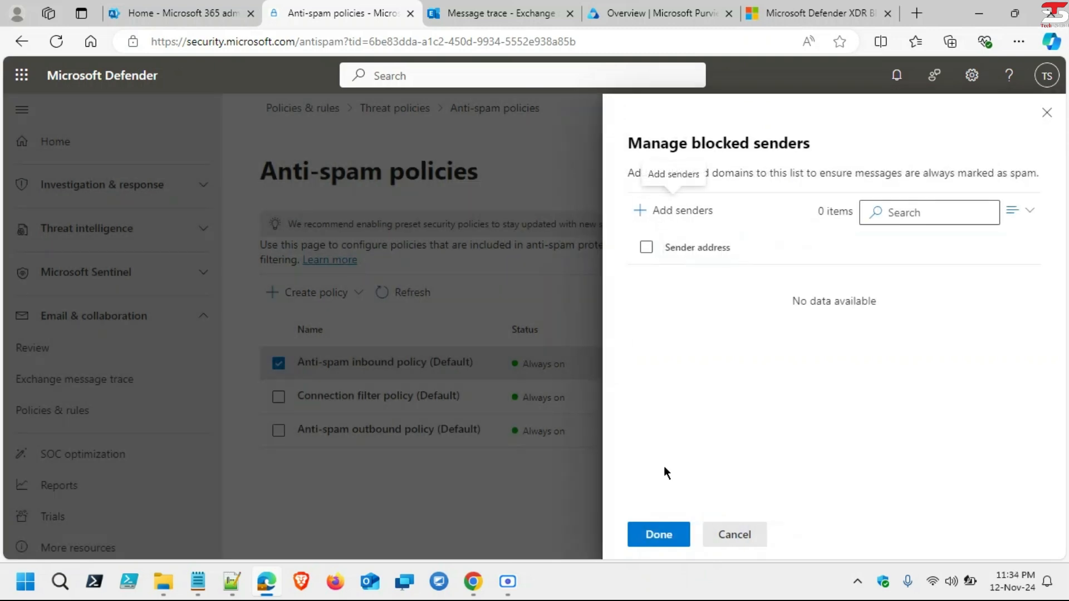
click(733, 535)
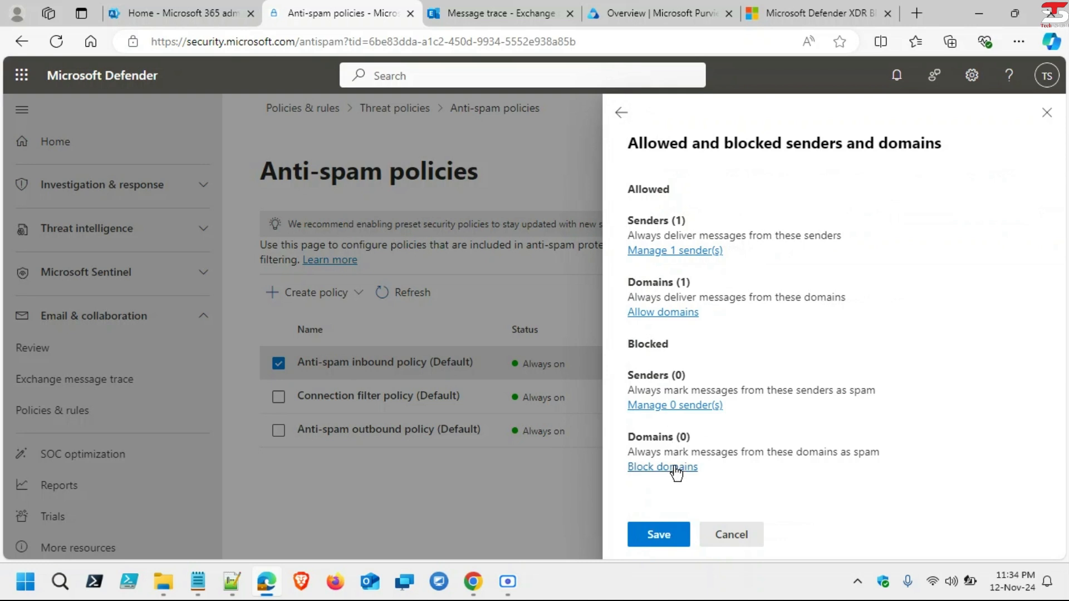
drag(632, 343, 697, 350)
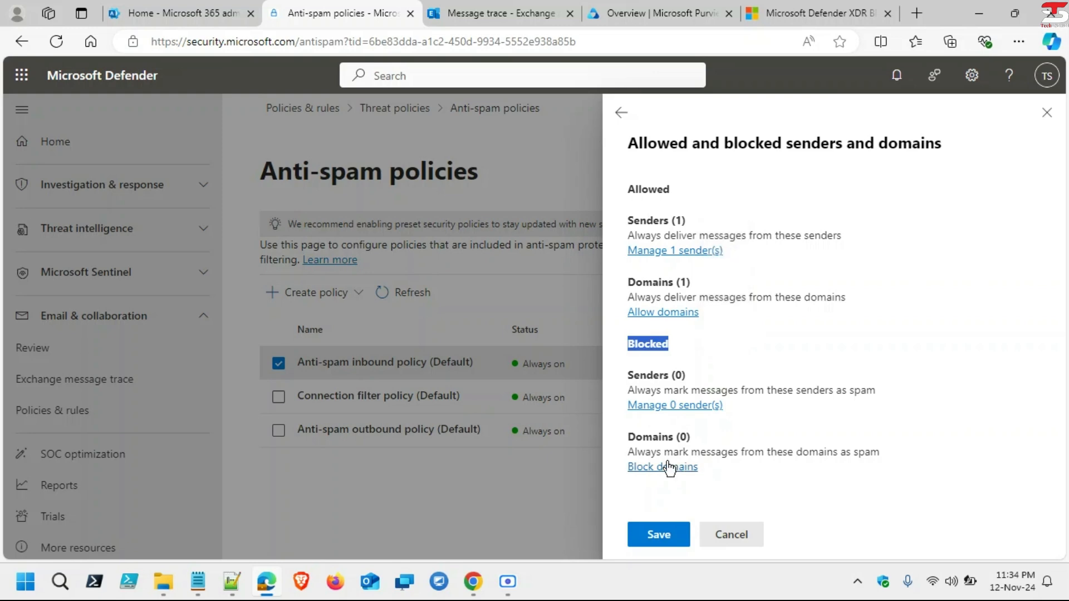
click(665, 535)
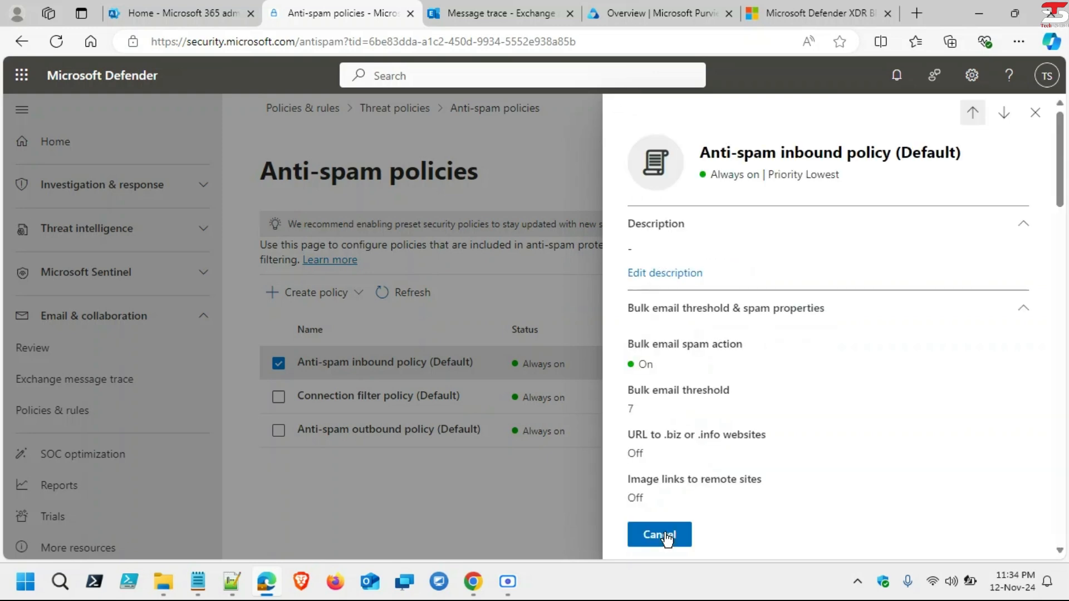
Step: Check the inbound policy lists 1 allowed sender and 1 allowed domain, then close its details
scroll(872, 323, down, 10)
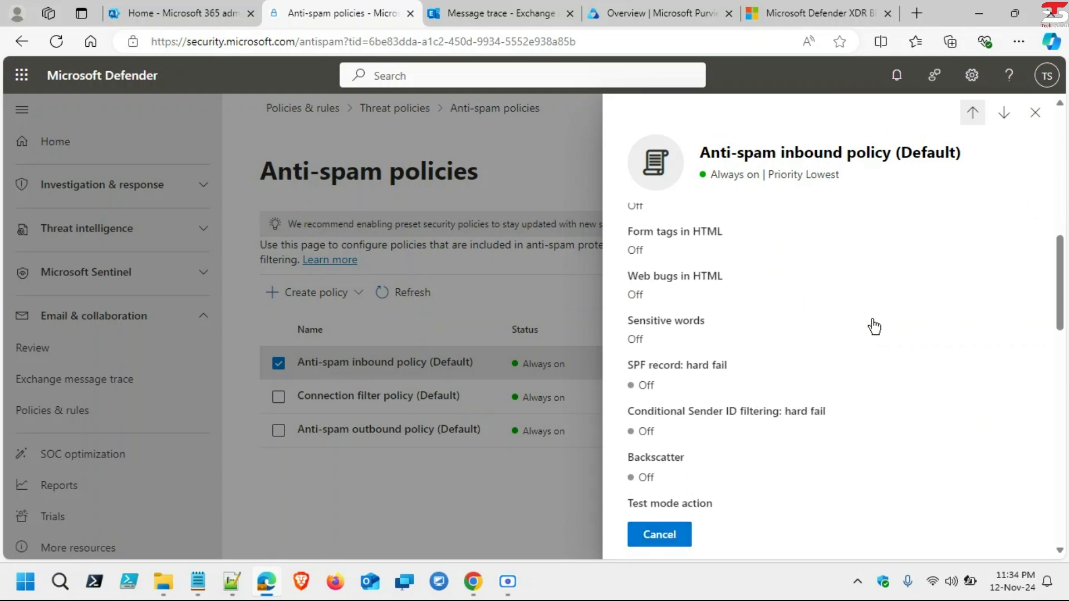
scroll(872, 323, down, 8)
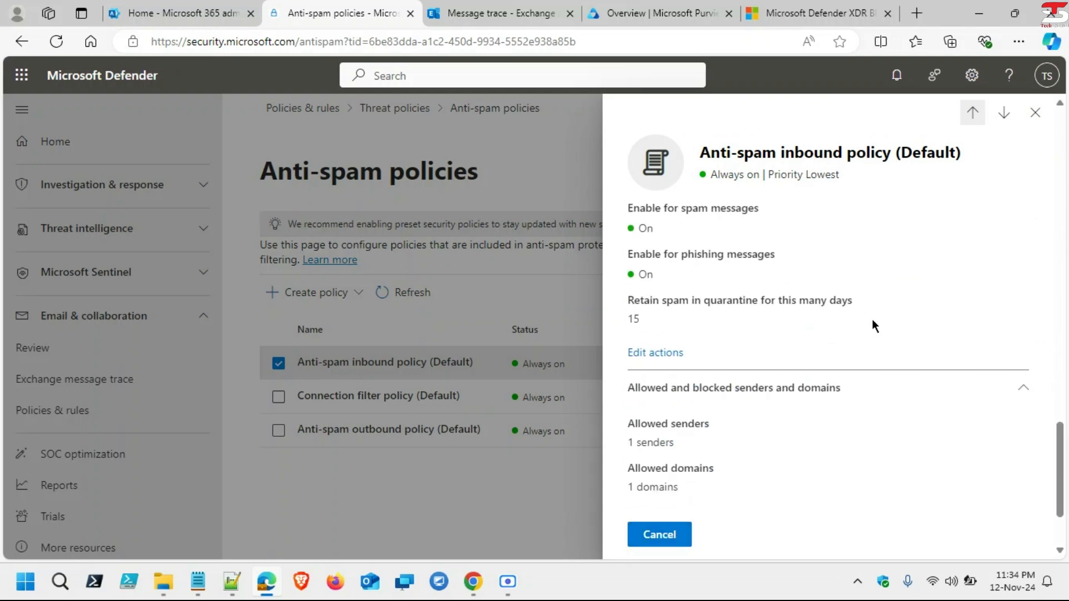
scroll(872, 326, down, 5)
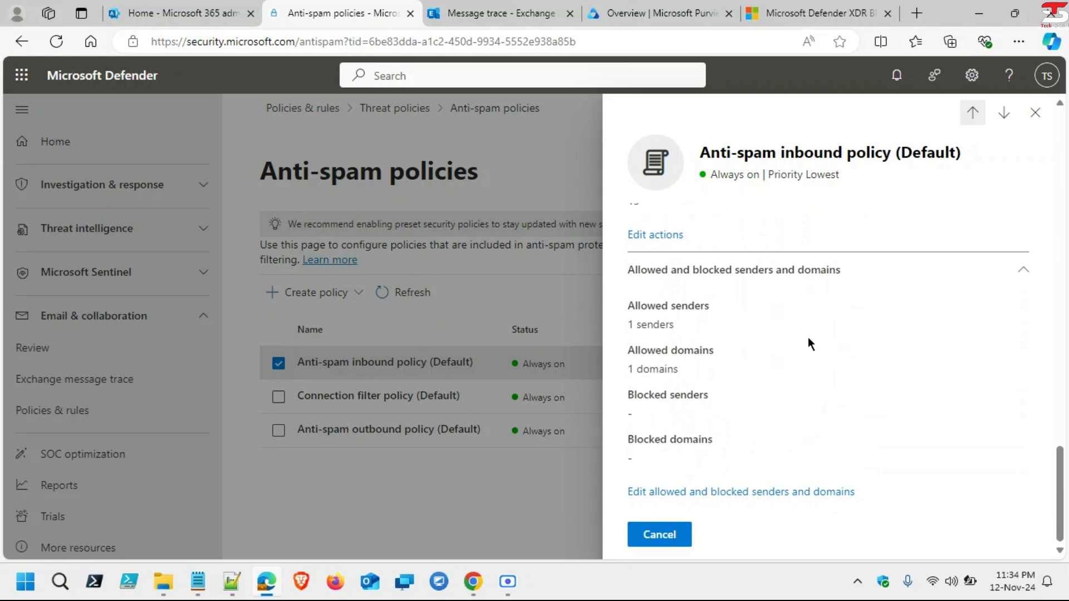
drag(636, 330, 724, 330)
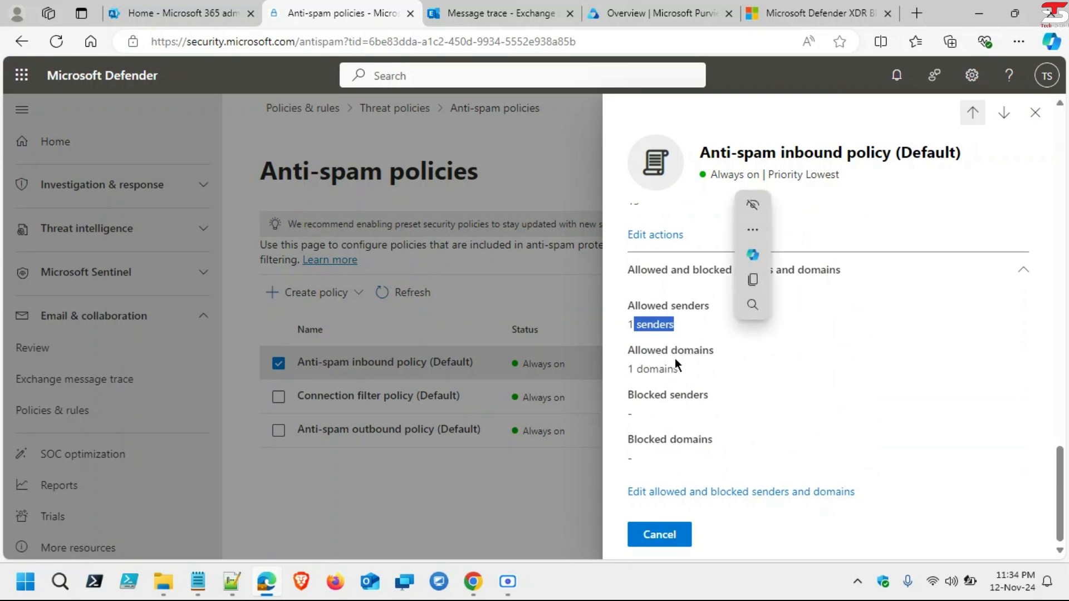
drag(682, 369, 627, 369)
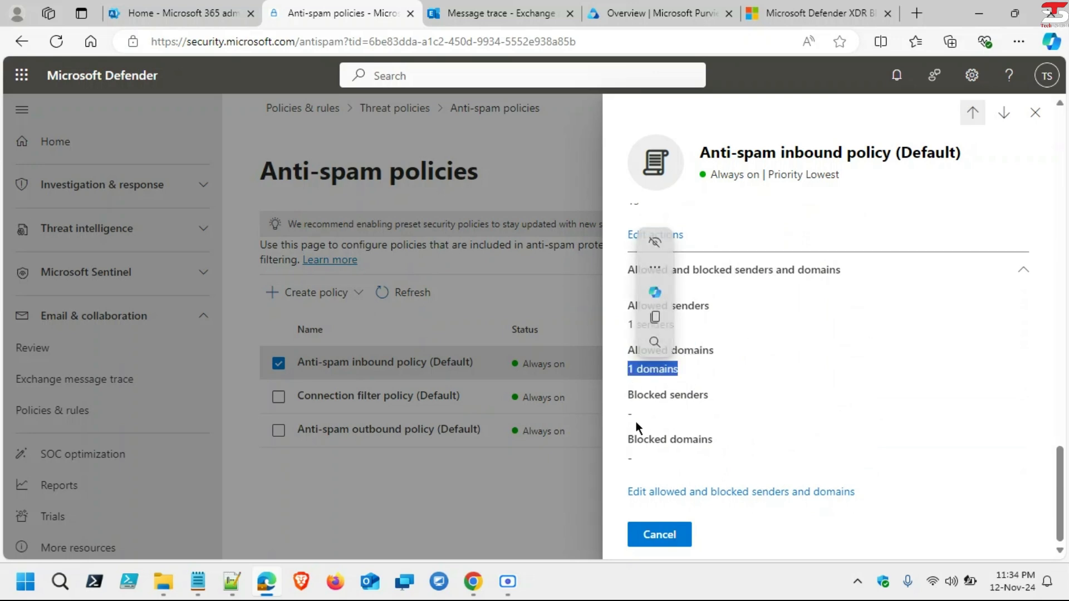
scroll(658, 462, up, 10)
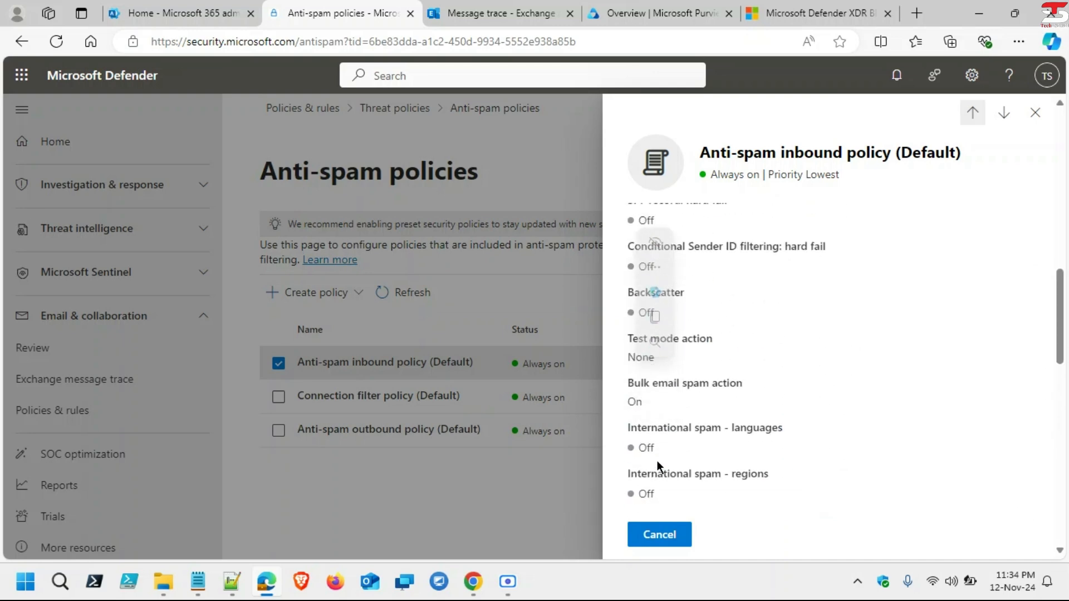
scroll(658, 460, up, 5)
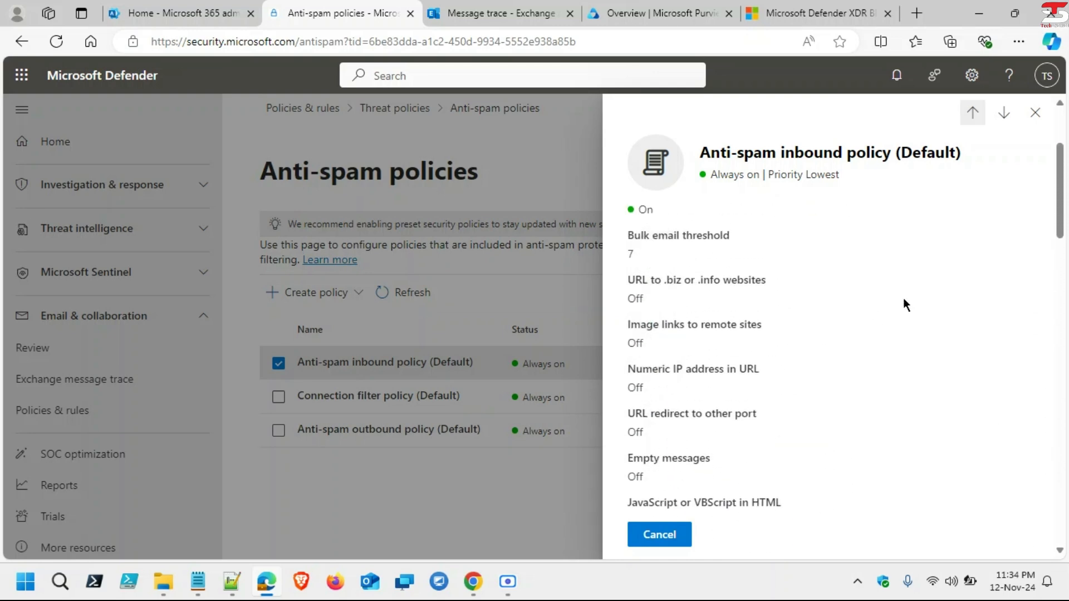
scroll(903, 298, up, 2)
scroll(904, 300, down, 1)
scroll(903, 300, up, 1)
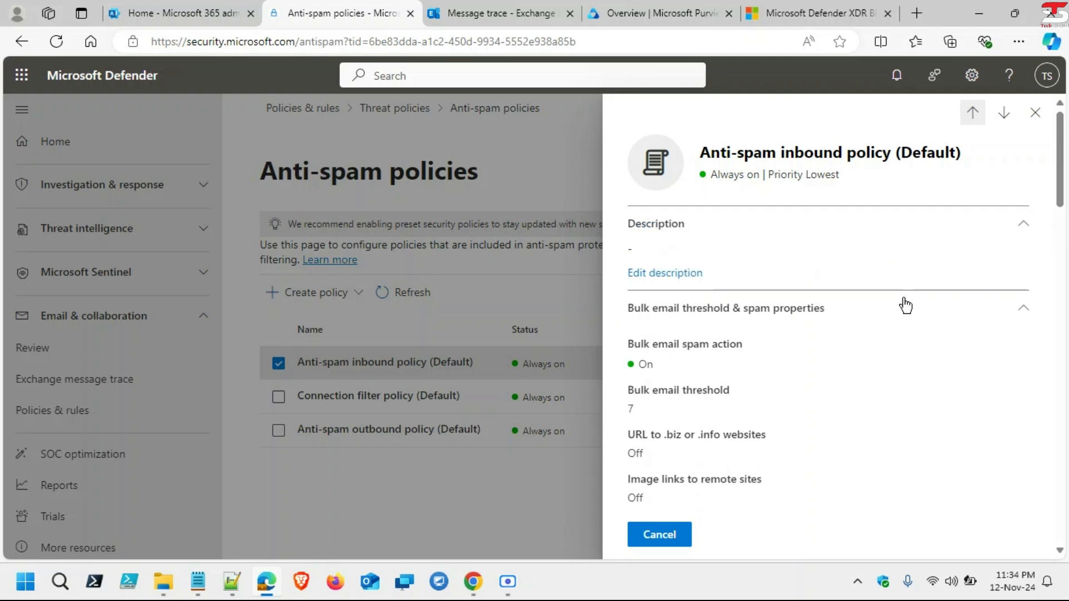
click(1034, 113)
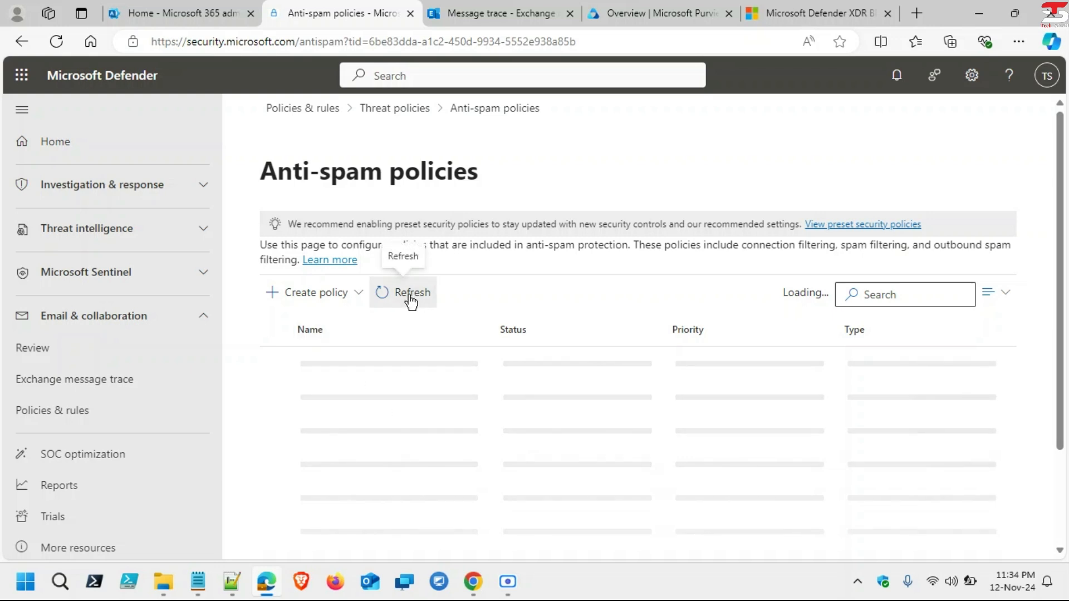
Step: Reload the portal and go to Policies & rules under Email & collaboration
click(226, 42)
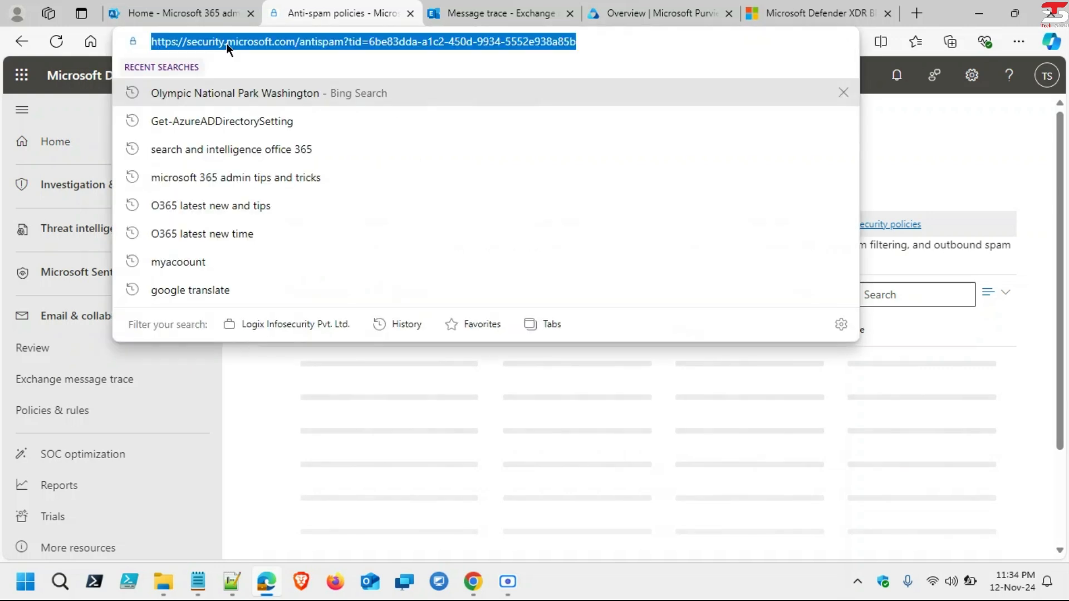
key(Return)
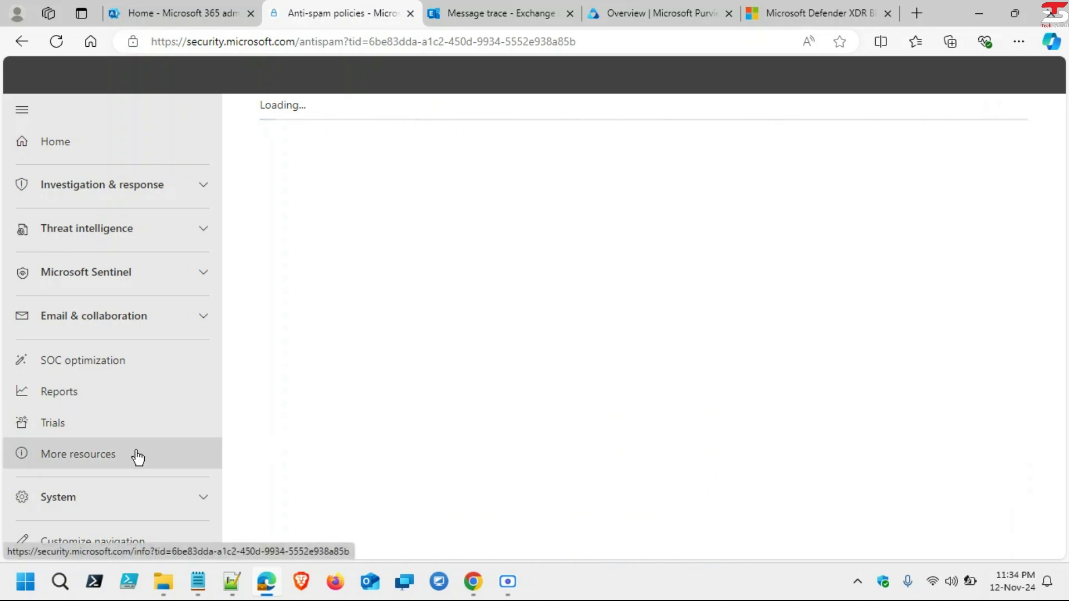
click(200, 323)
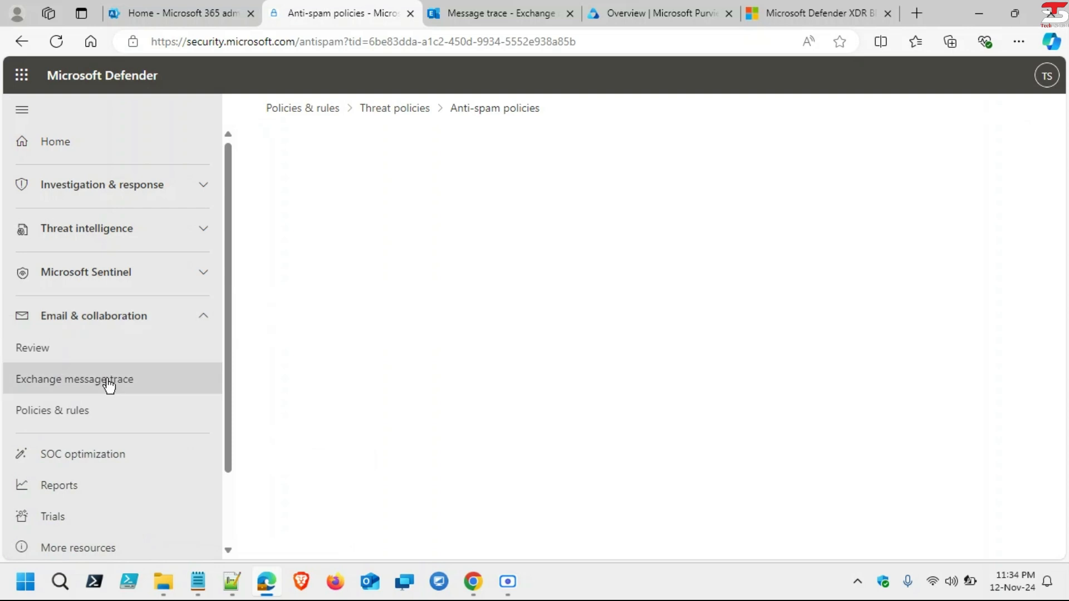
click(75, 410)
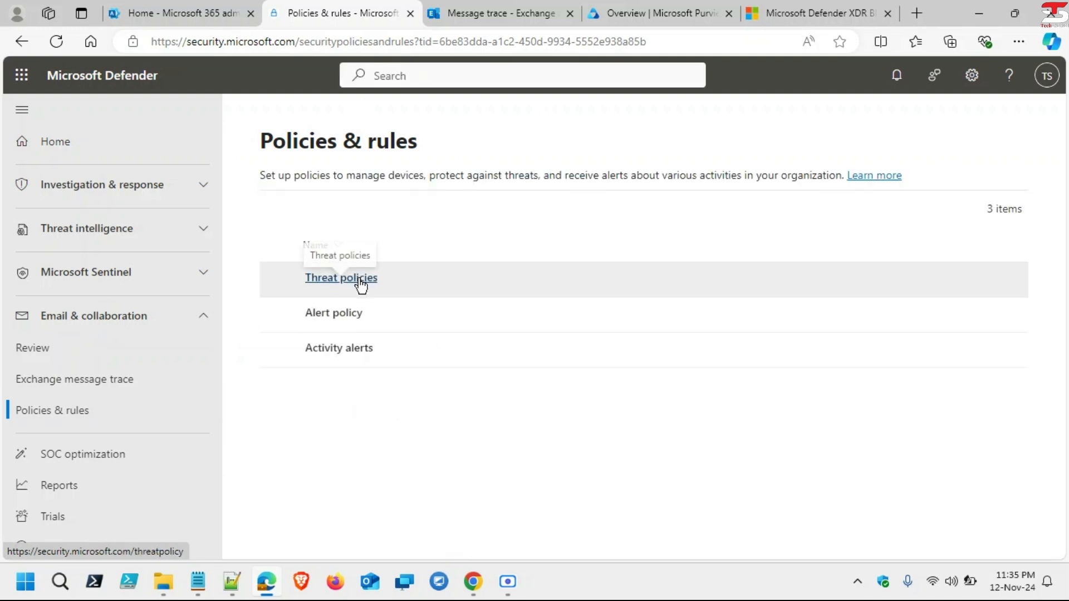
Step: Open Threat policies, review its Templated policies and Policies sections, and go to Anti-spam
click(358, 281)
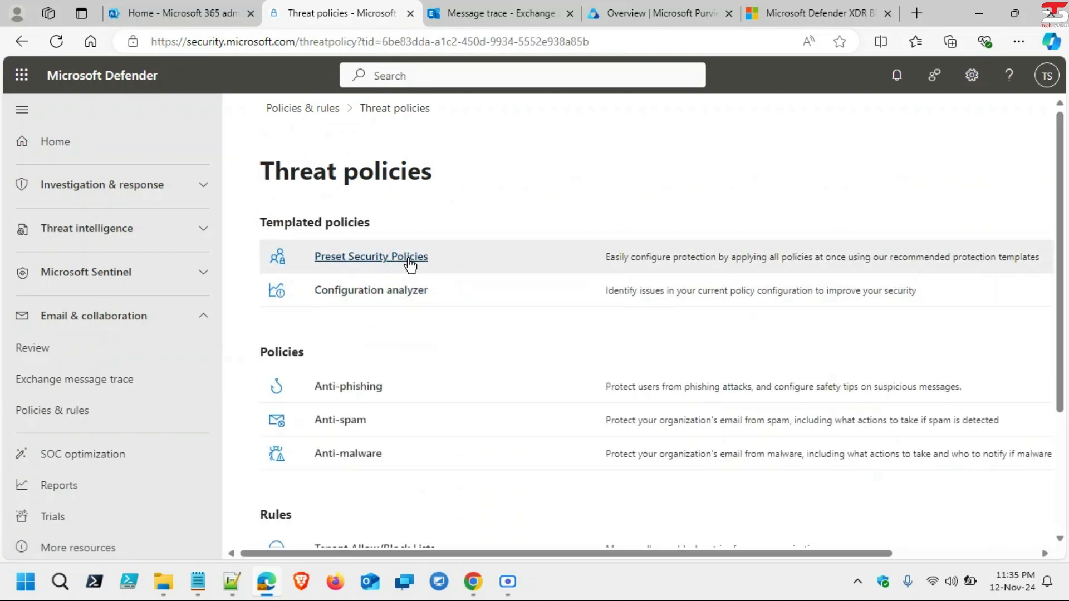
scroll(606, 286, right, 2)
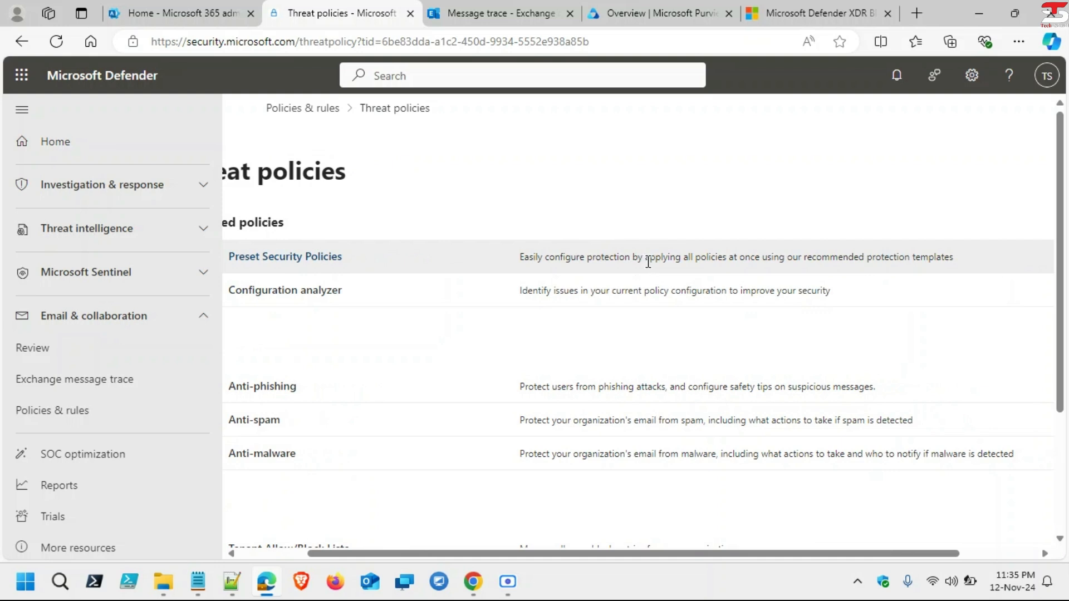
scroll(649, 257, left, 2)
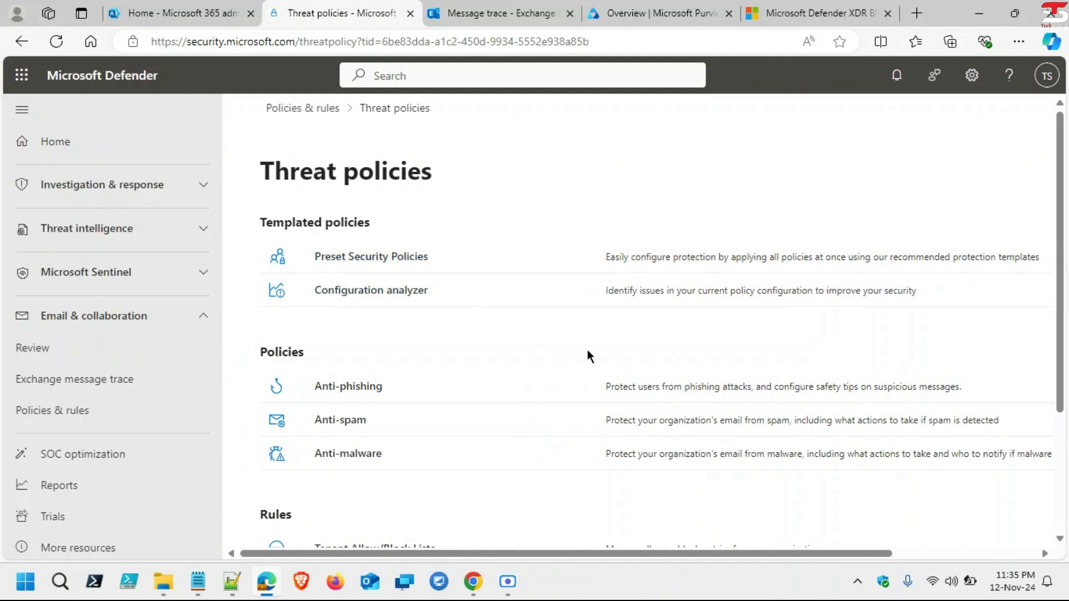
scroll(616, 347, right, 1)
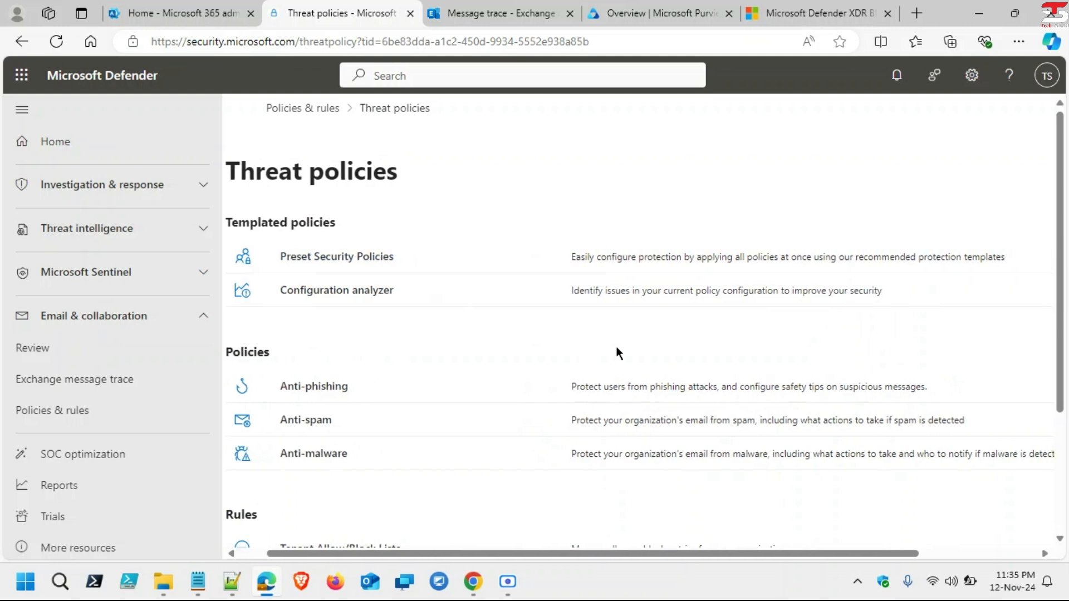
scroll(615, 347, left, 1)
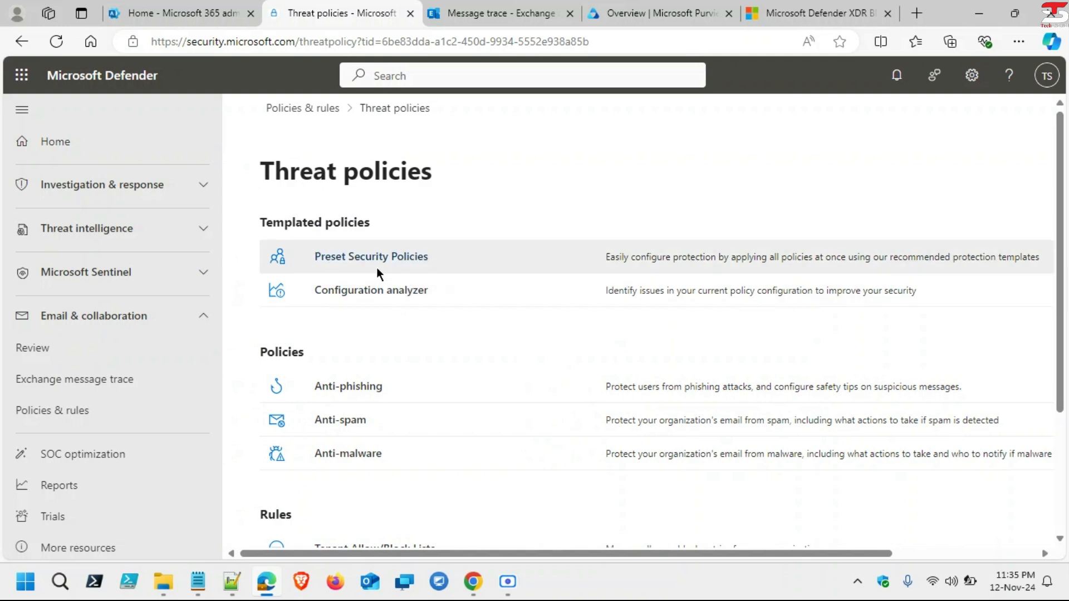
drag(262, 222, 391, 224)
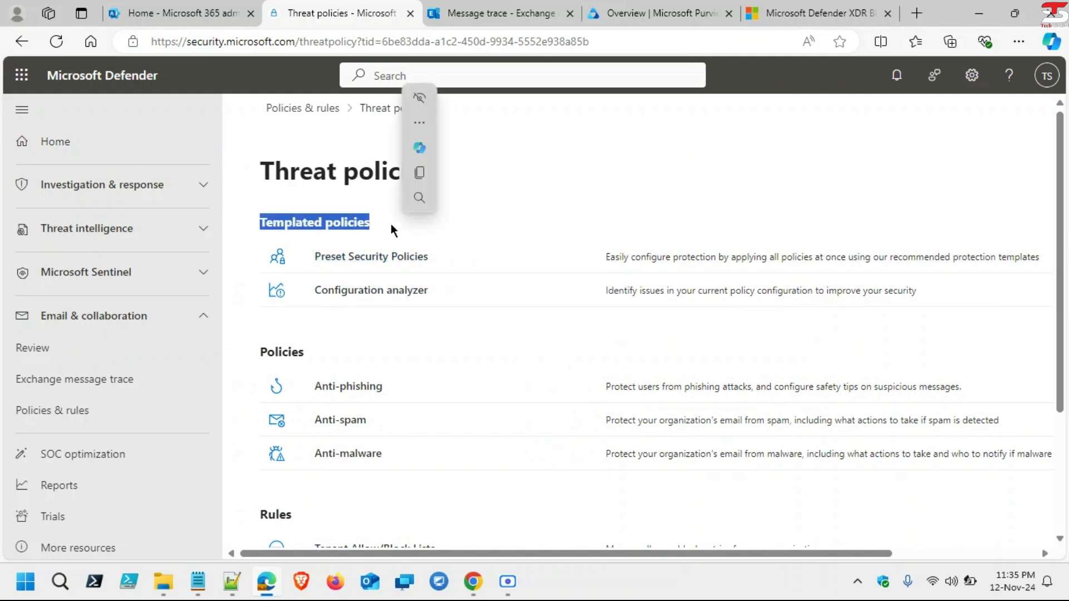
click(261, 362)
drag(261, 359, 329, 350)
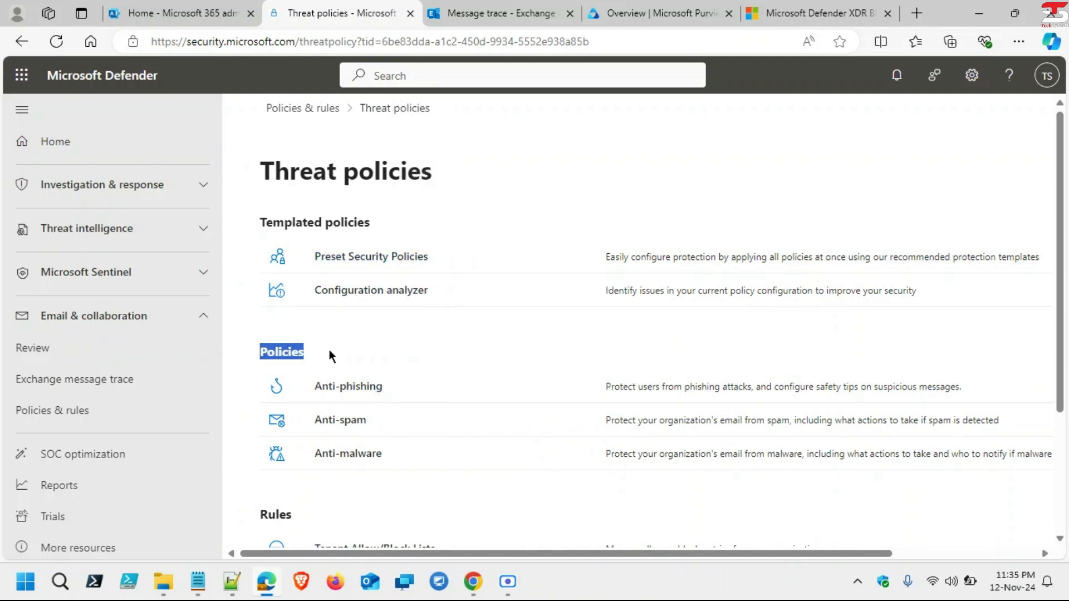
click(379, 416)
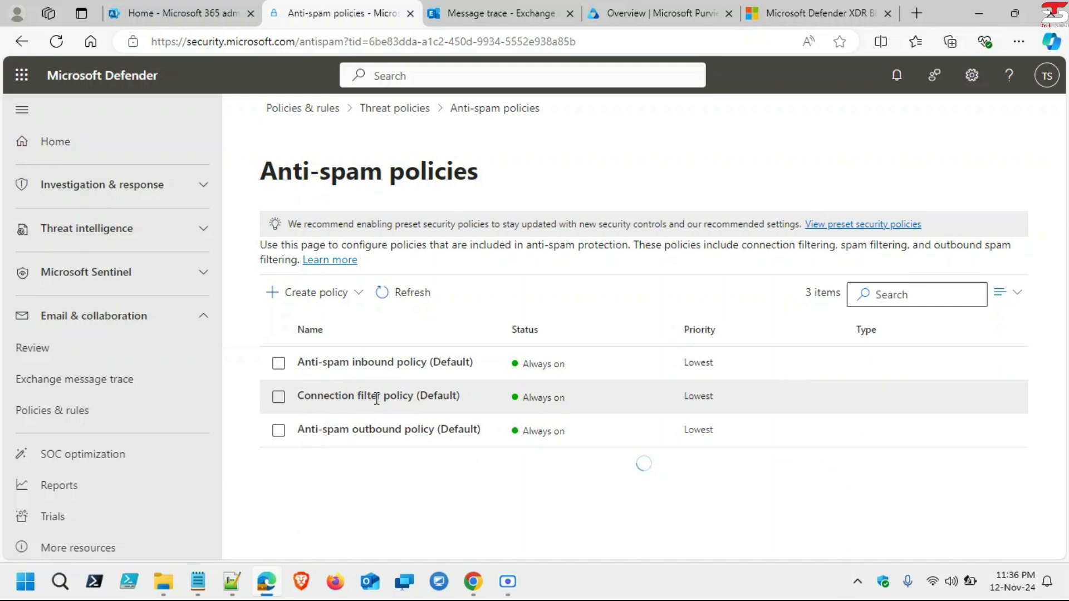
Step: Open the default connection filter policy for editing and review its empty IP allow and block lists
click(372, 402)
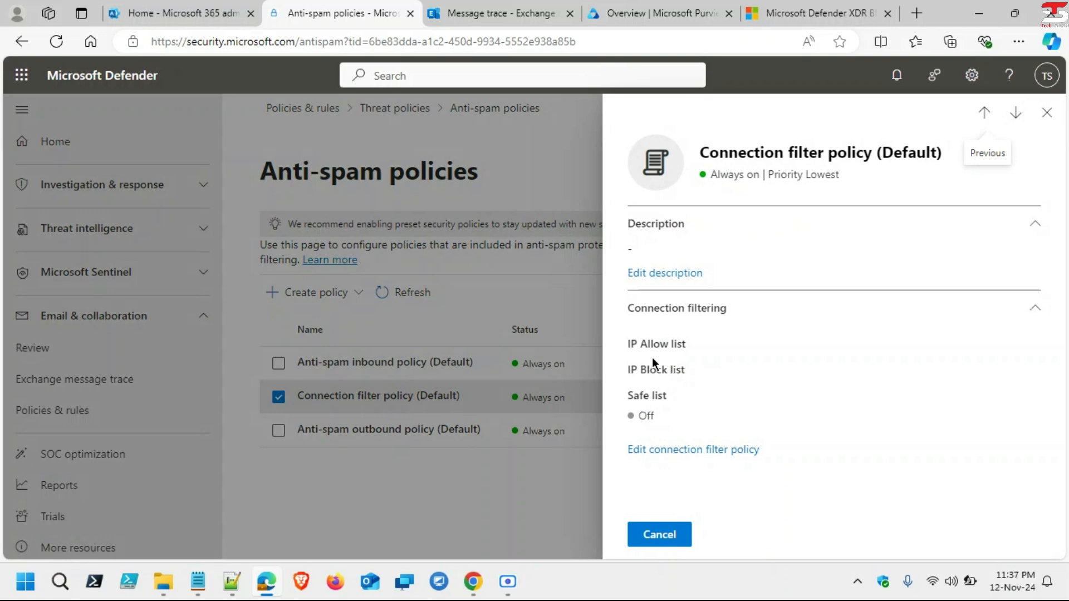
click(707, 449)
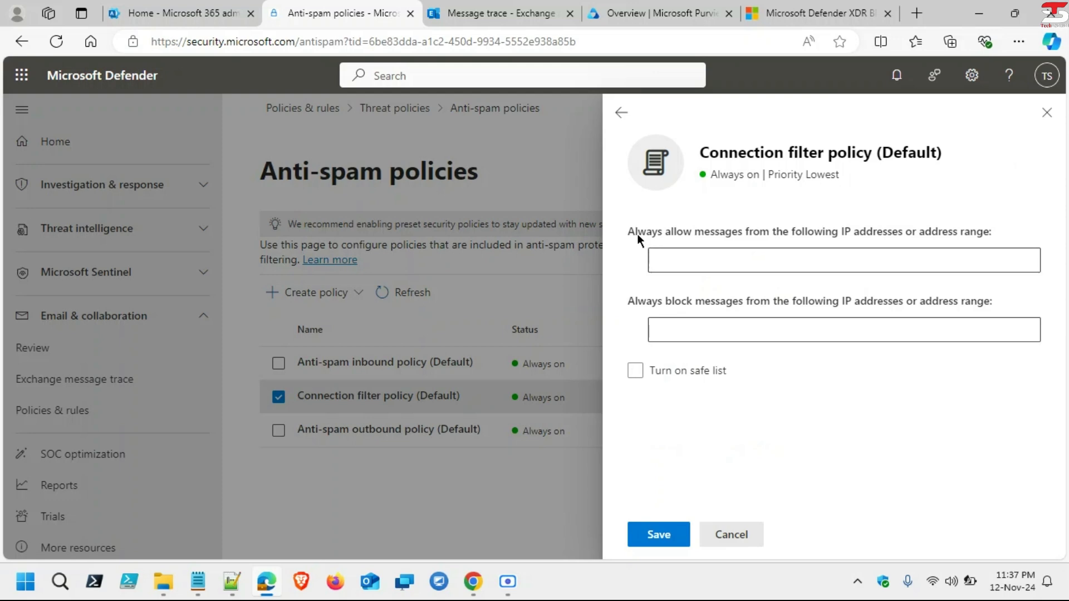
drag(628, 231, 999, 228)
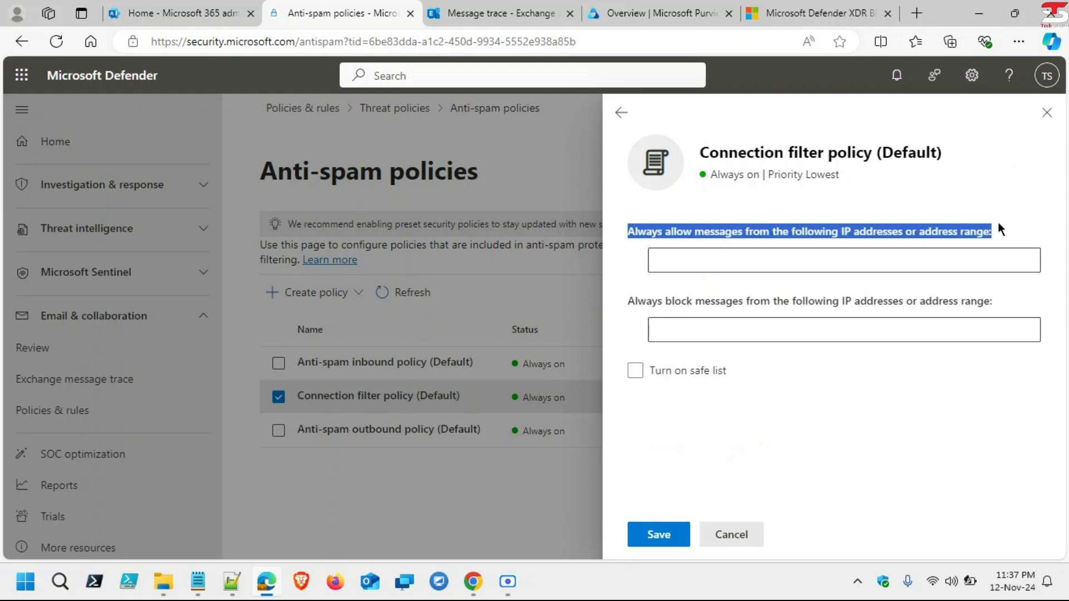
click(867, 246)
click(847, 255)
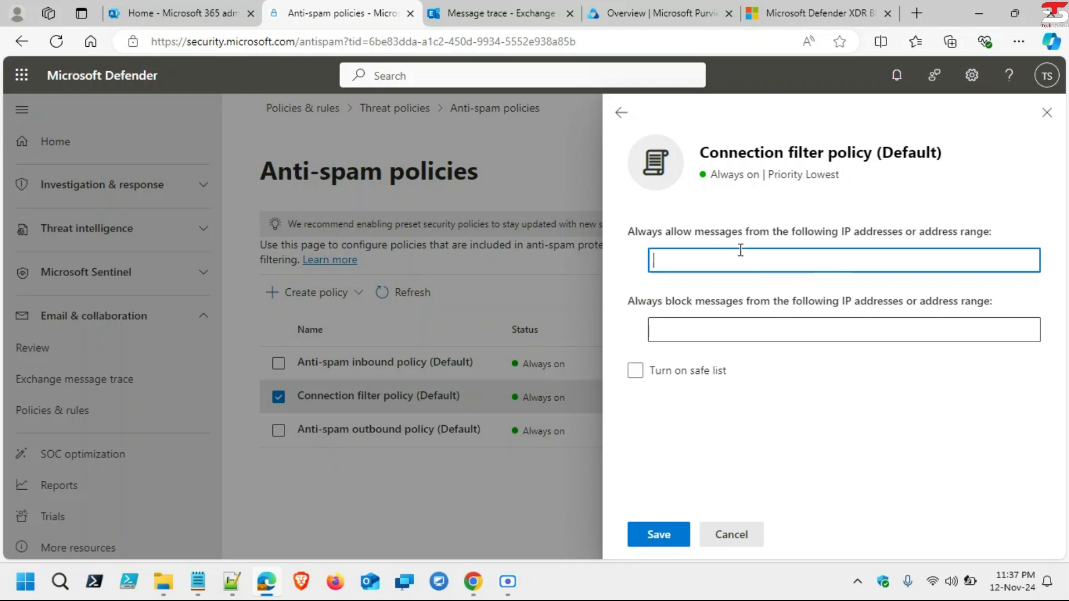
drag(623, 228, 1017, 217)
click(1018, 217)
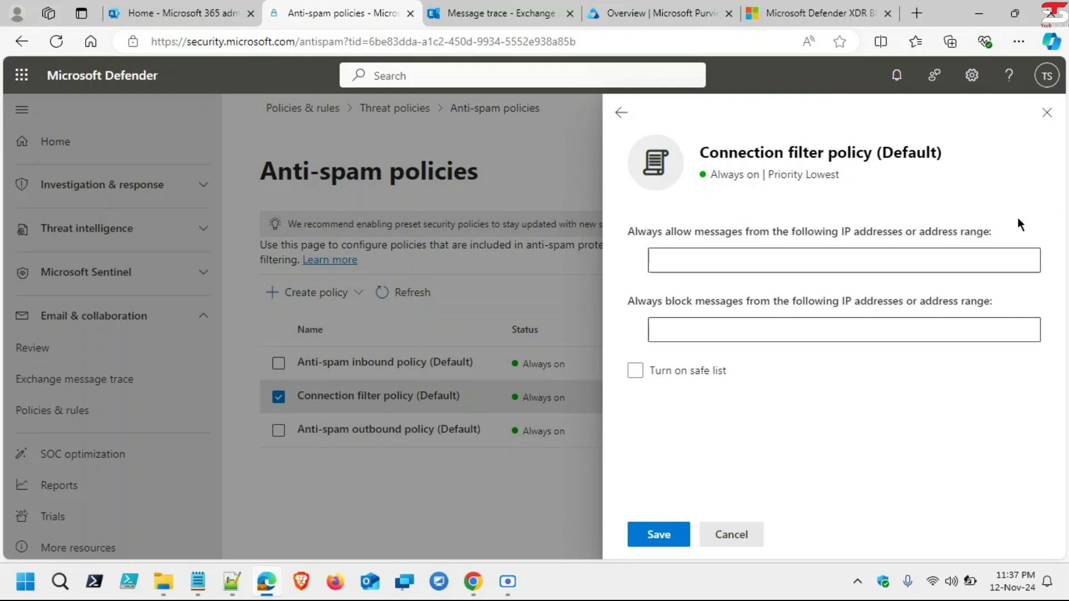
drag(773, 300, 995, 307)
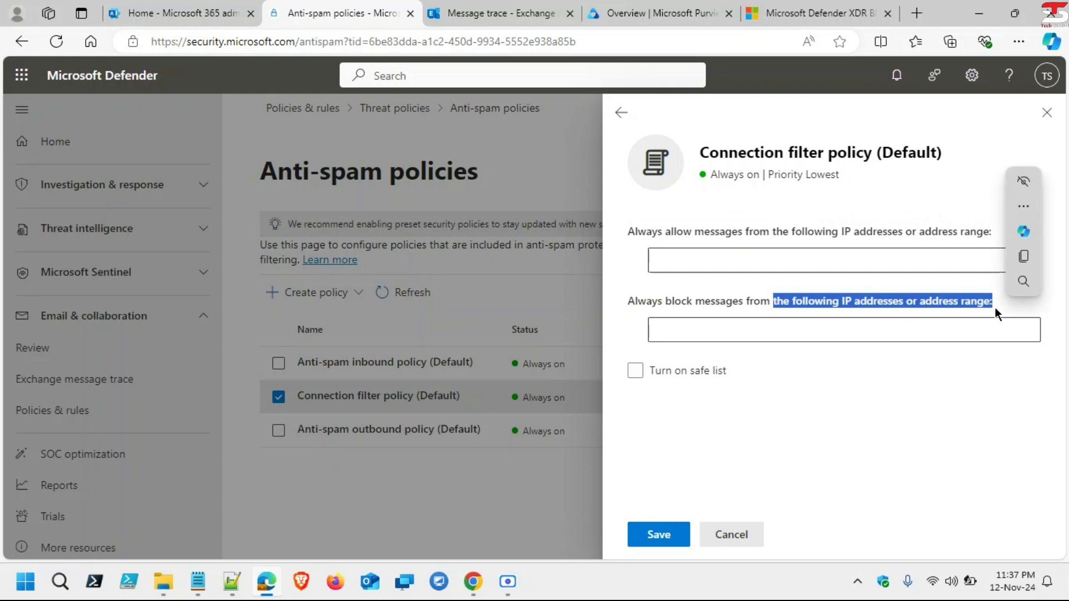
click(995, 308)
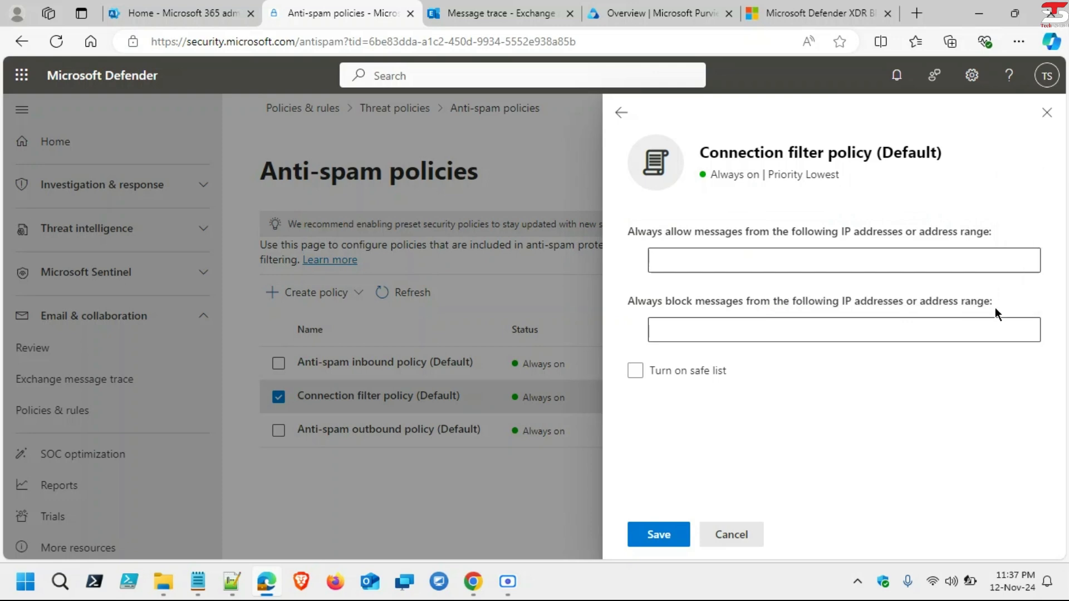
drag(999, 304, 620, 301)
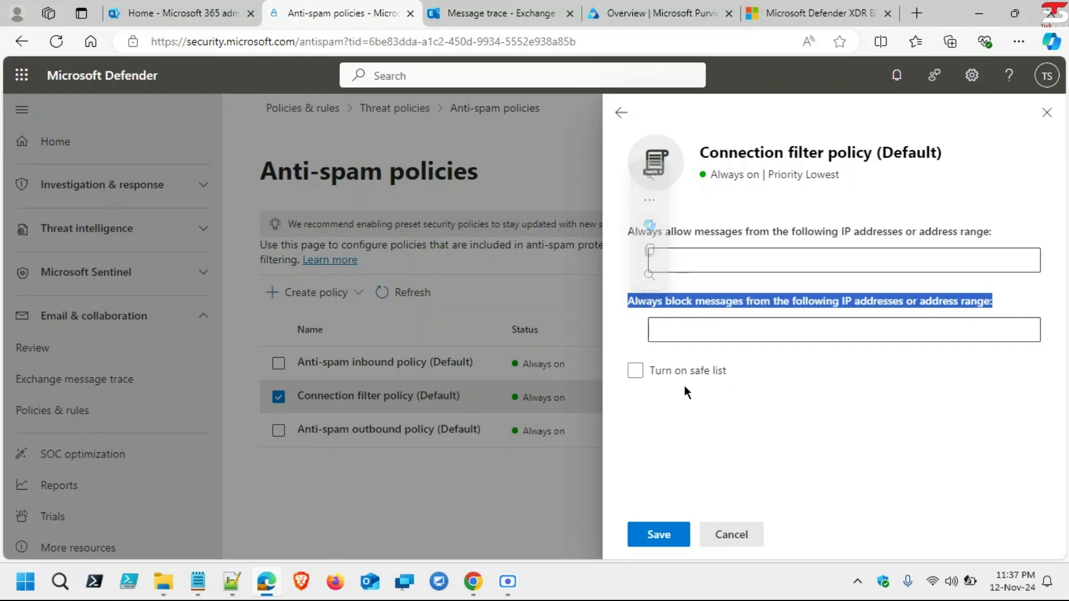
Step: Turn on the safe list and save the connection filter policy
click(638, 370)
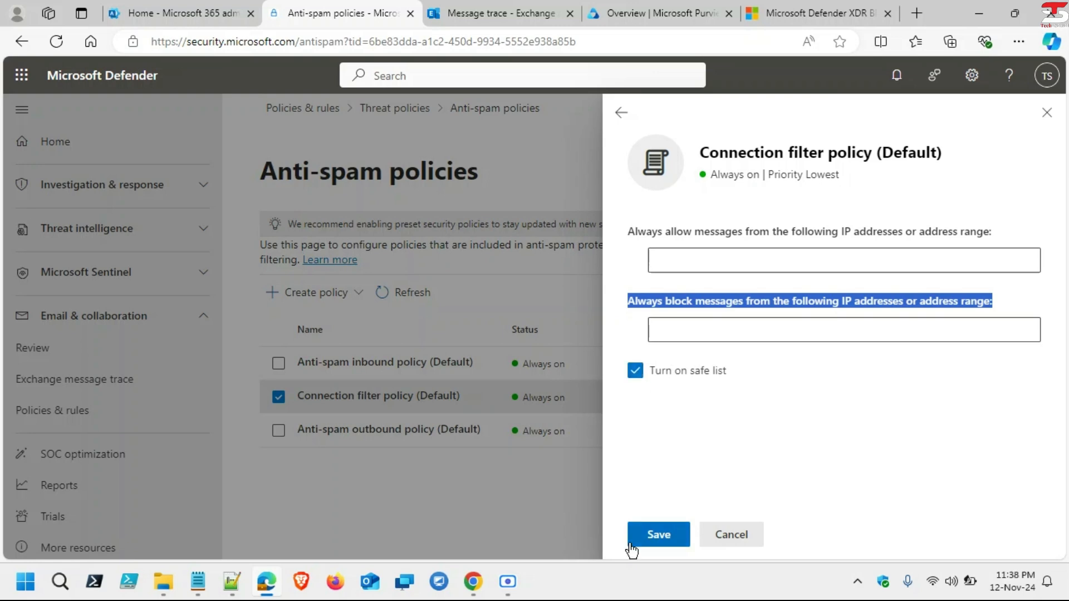
click(659, 535)
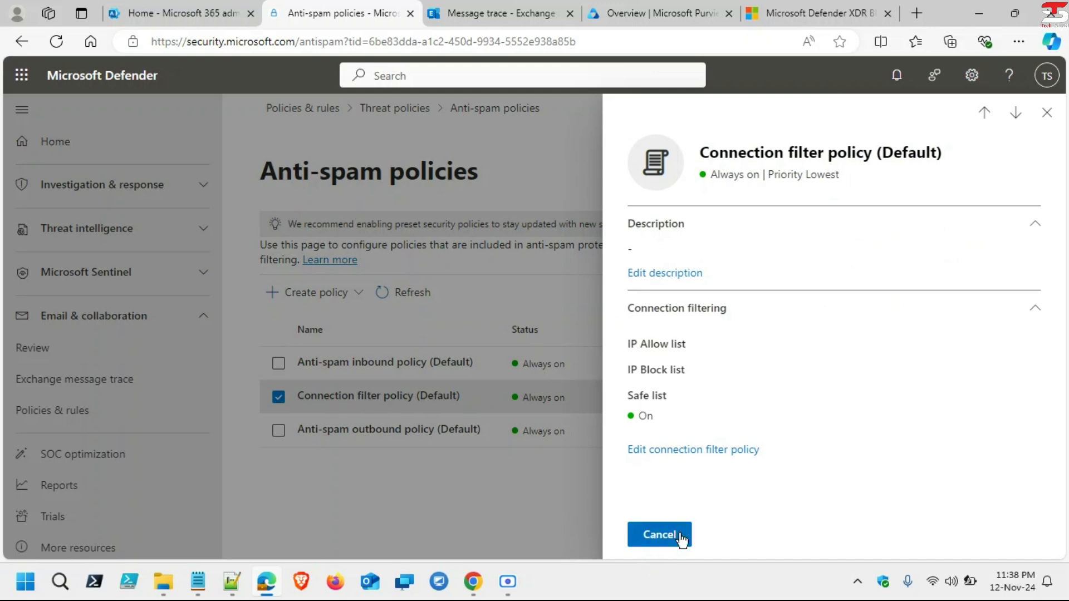
click(1047, 114)
Step: Open the default outbound spam policy's protection settings for editing
scroll(273, 480, down, 2)
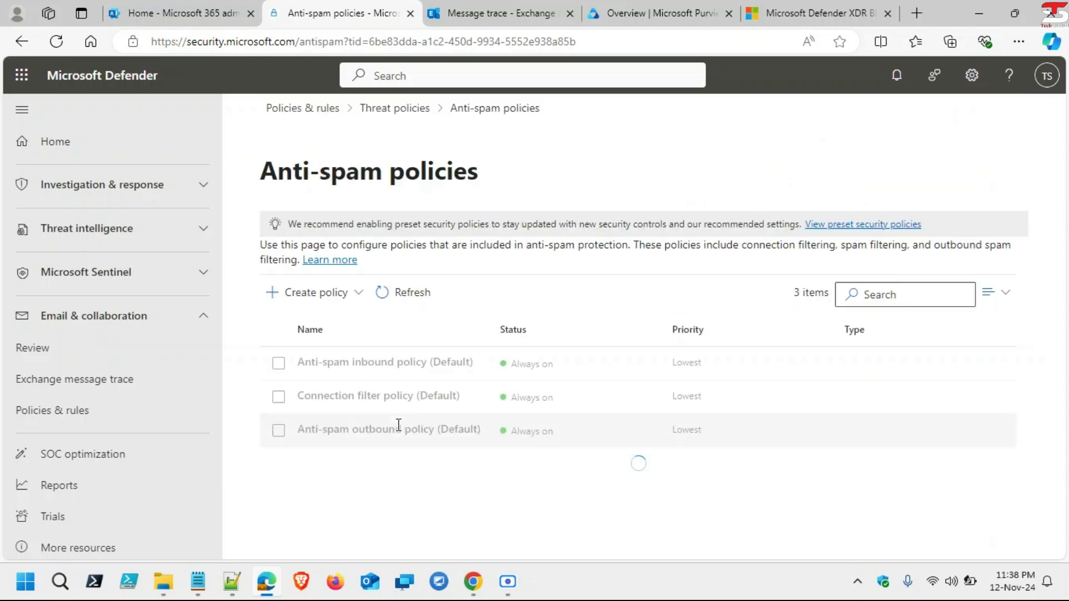
click(398, 426)
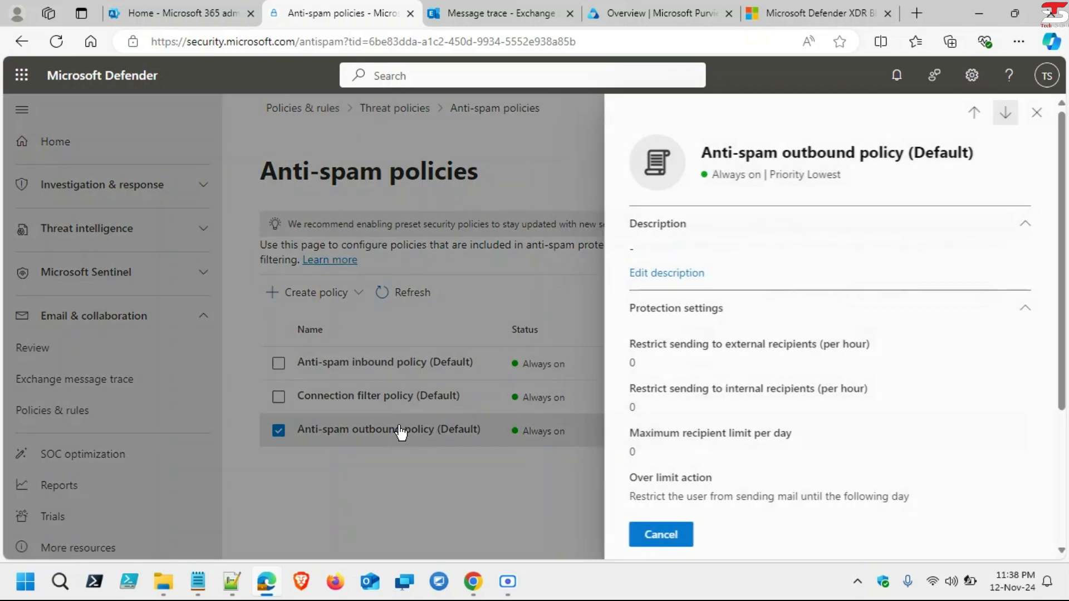
scroll(723, 379, down, 4)
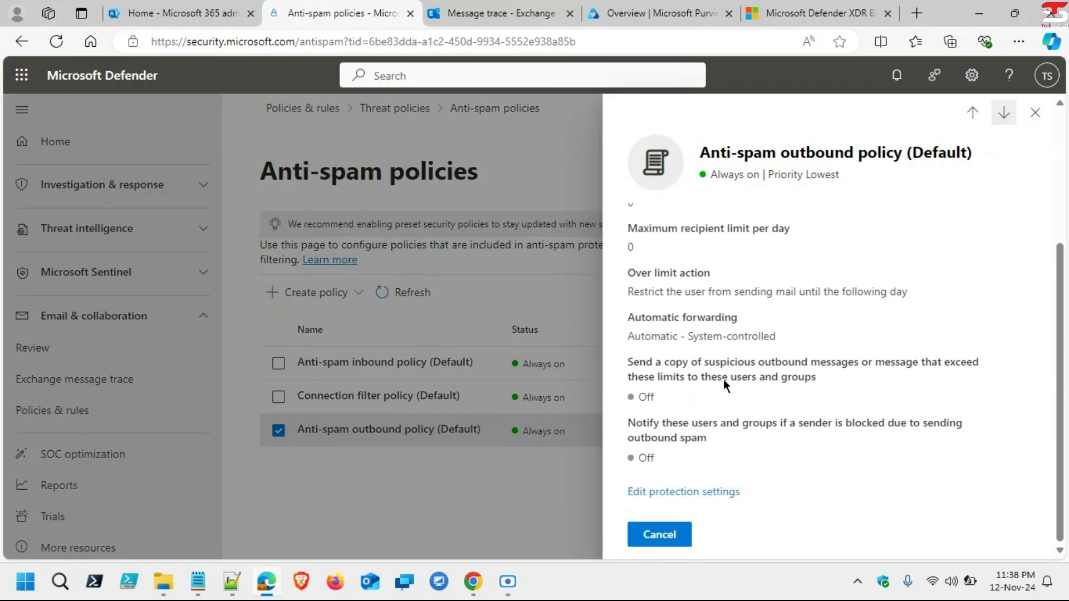
click(702, 488)
scroll(773, 269, up, 3)
scroll(773, 269, down, 3)
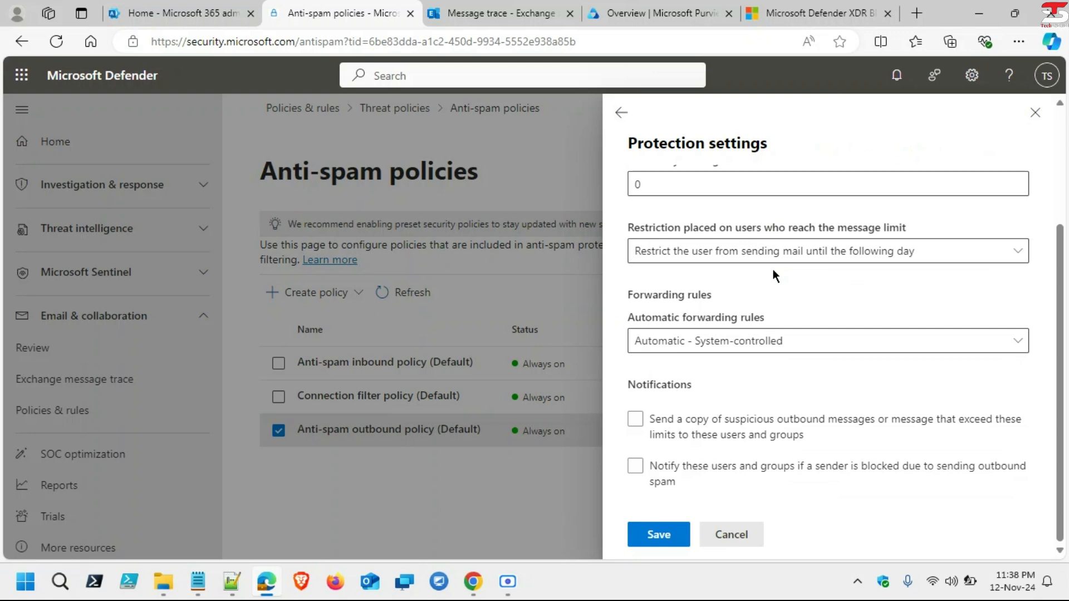
Step: Inspect the message copy and automatic forwarding options, then discard the edits and close the policy
click(786, 419)
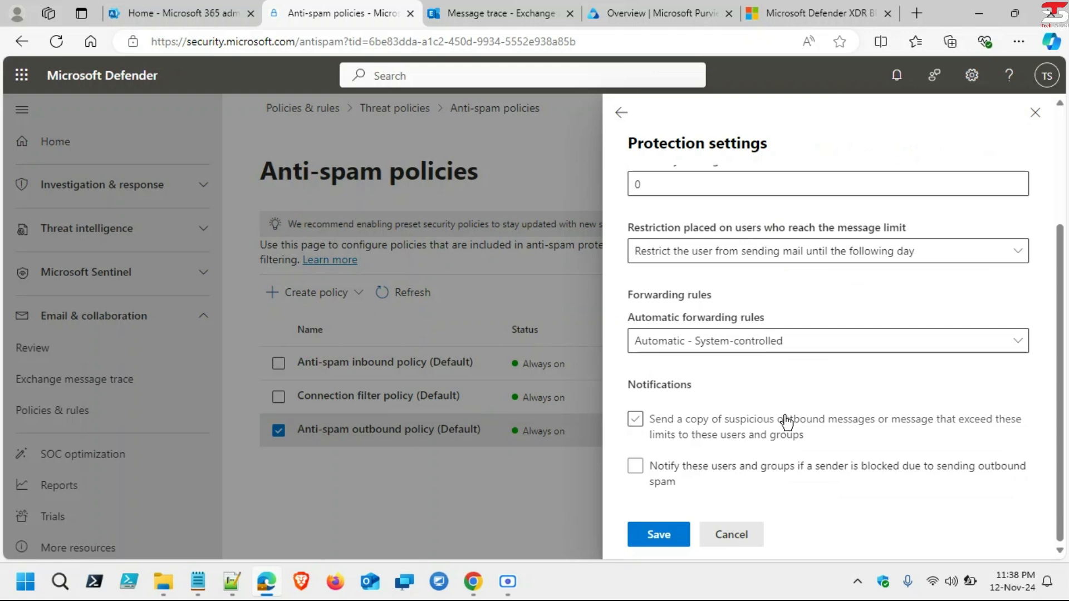
scroll(786, 422, up, 1)
click(786, 423)
scroll(786, 422, down, 1)
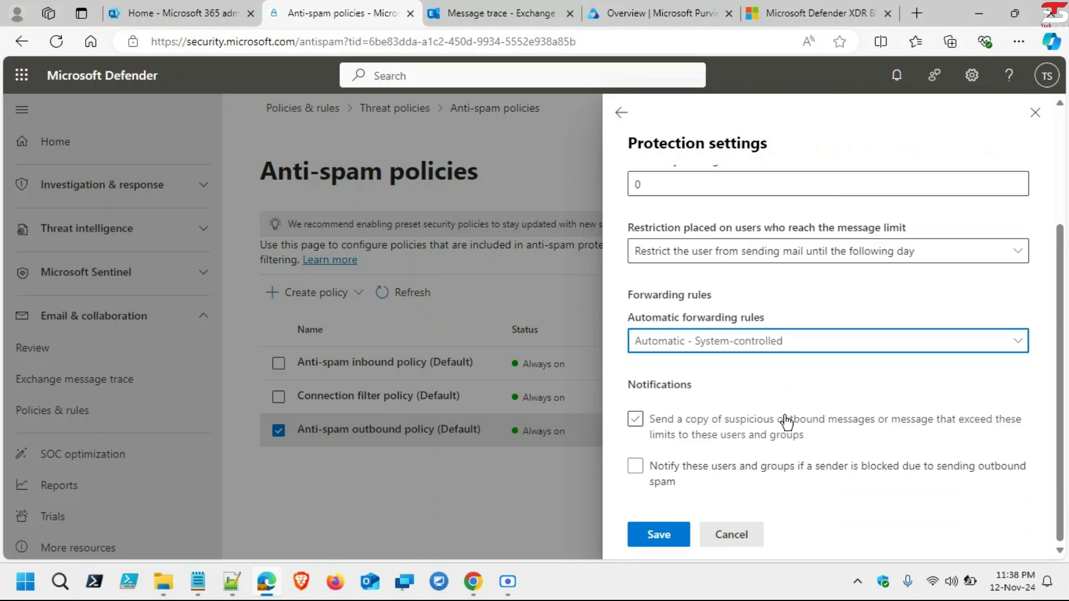
click(771, 345)
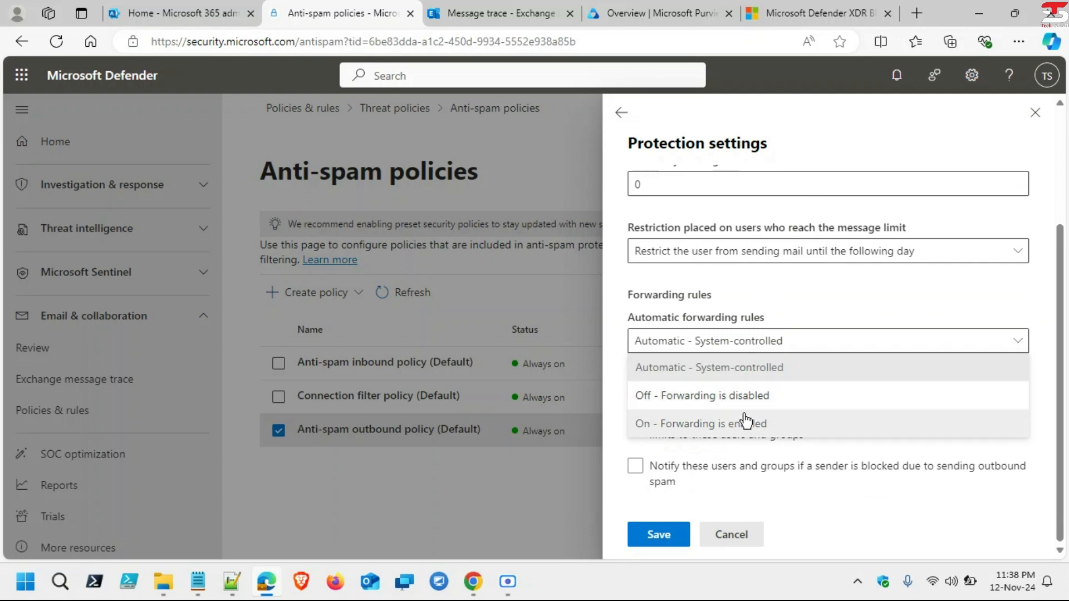
click(814, 339)
scroll(814, 340, up, 3)
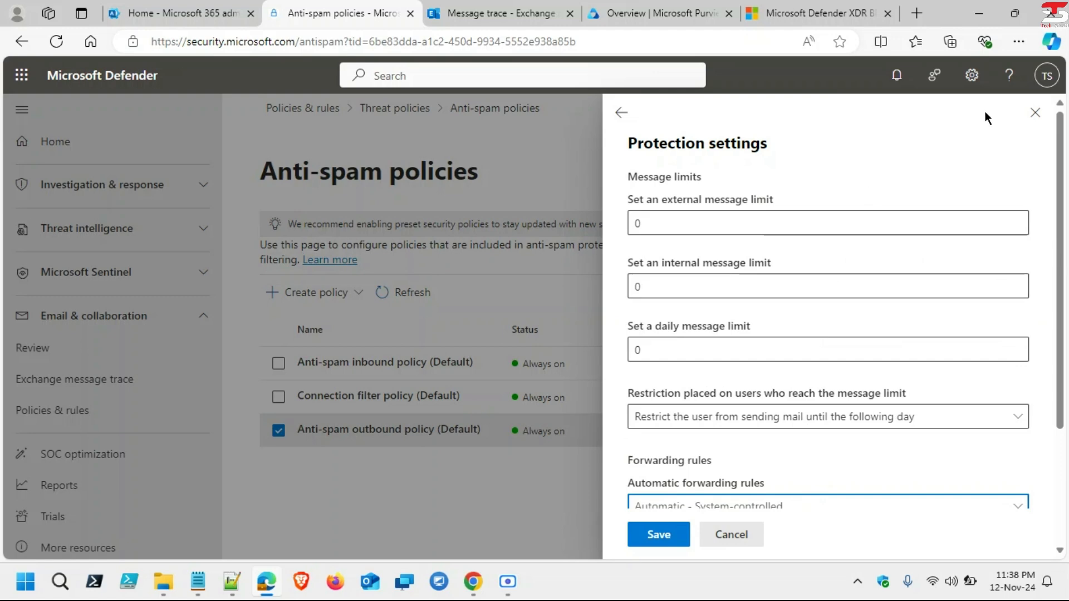
click(730, 540)
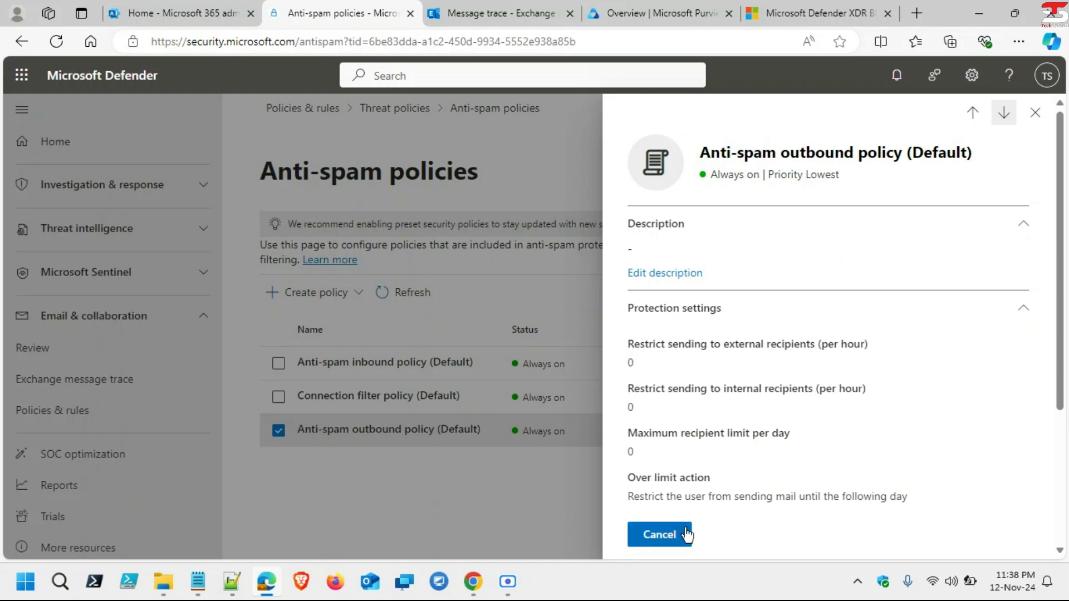
click(668, 535)
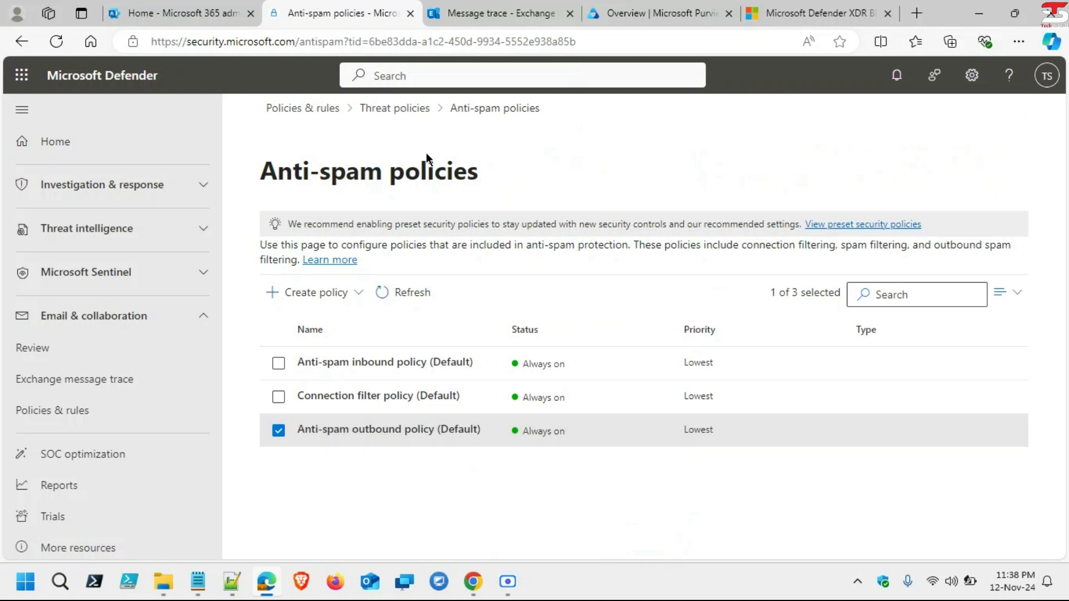
click(386, 108)
scroll(469, 409, down, 1)
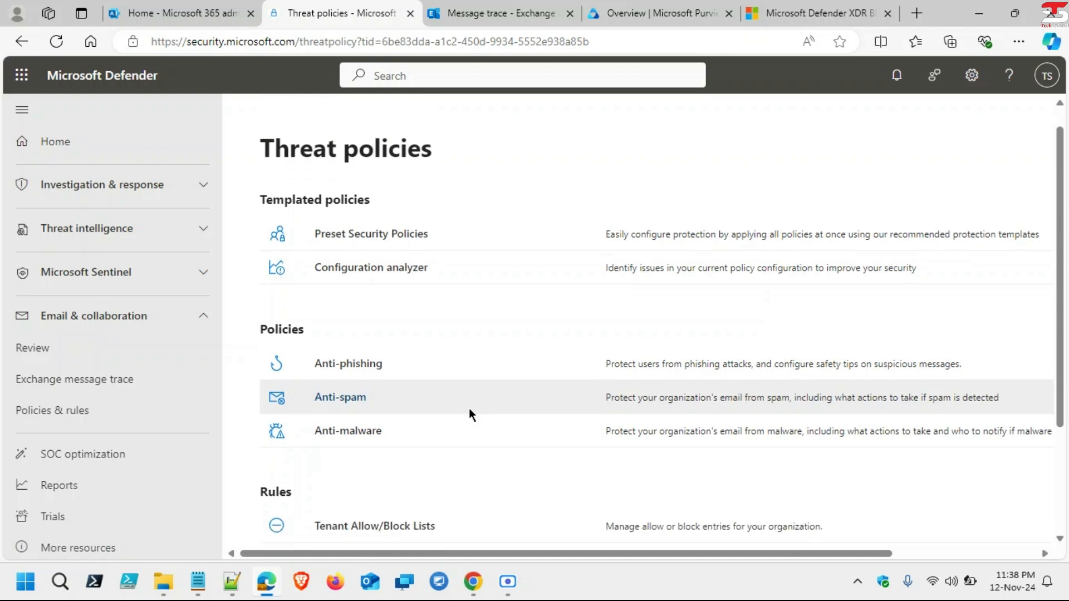
scroll(469, 409, up, 1)
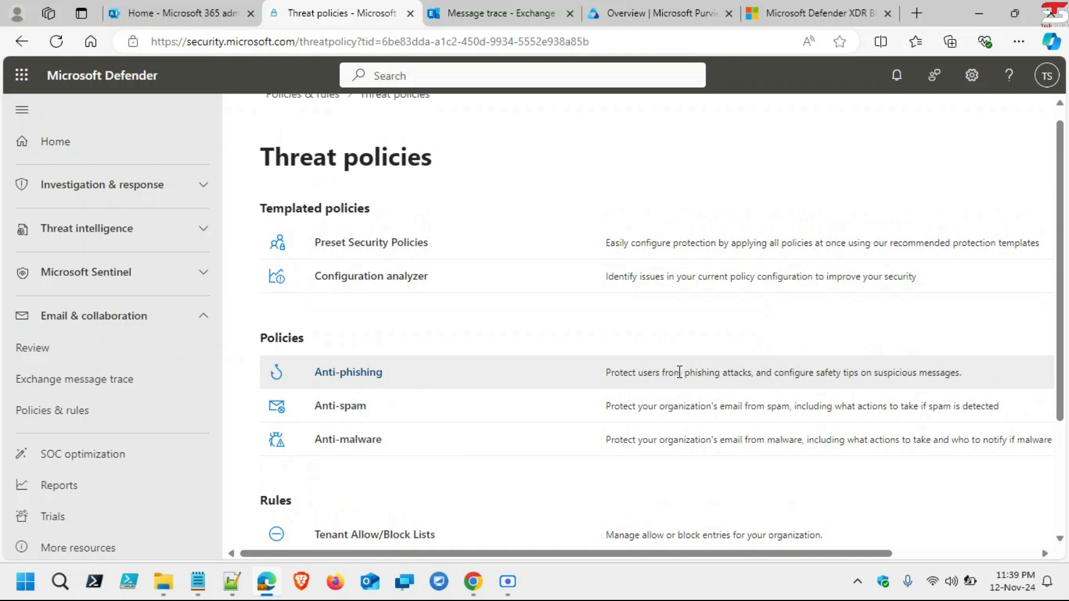
drag(680, 372, 962, 375)
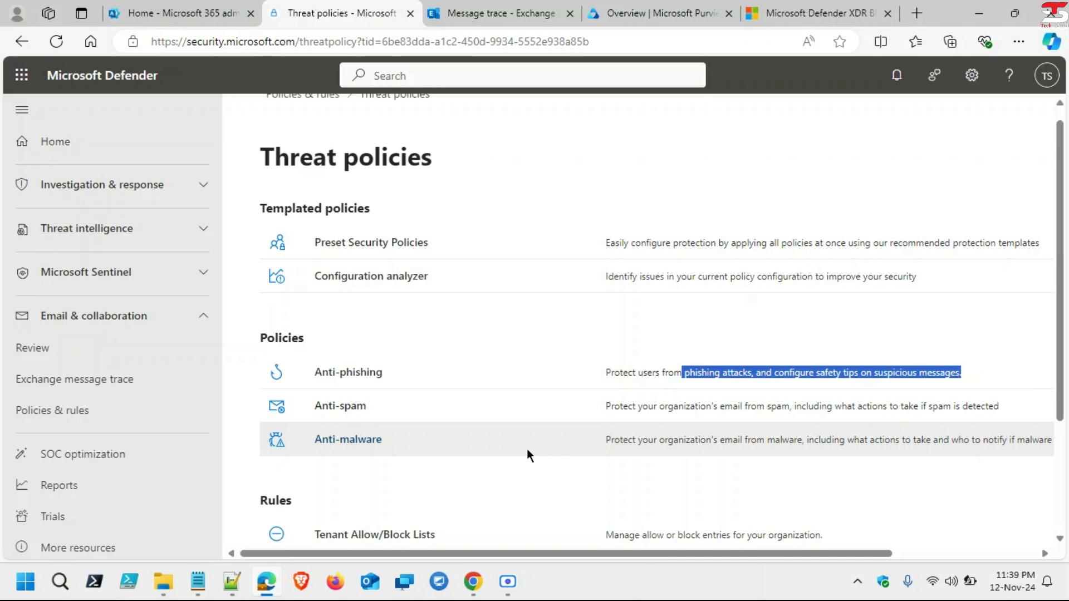
scroll(496, 449, right, 3)
scroll(497, 449, left, 3)
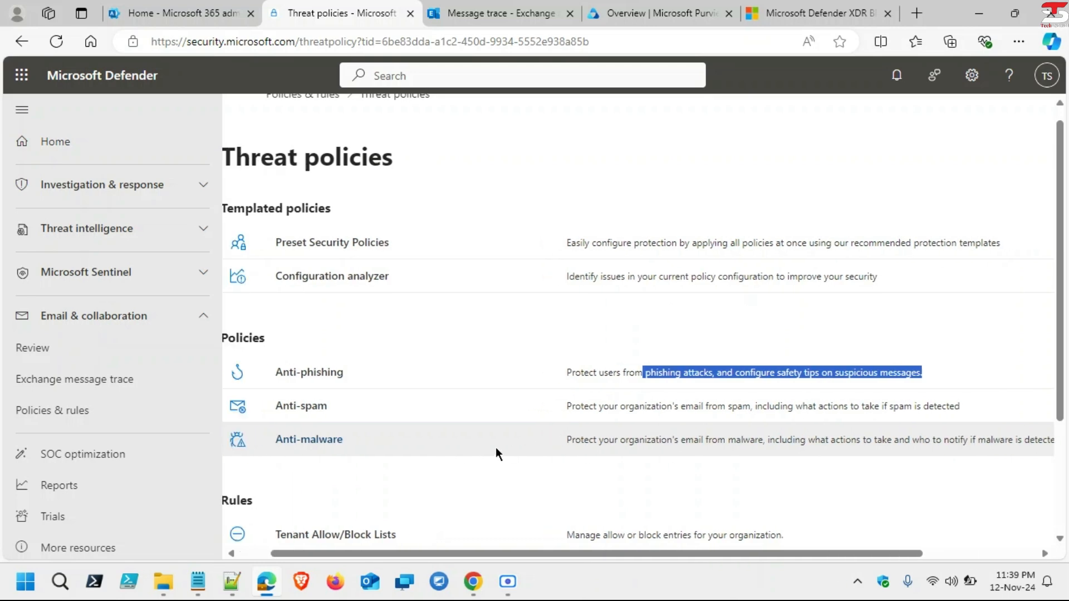
scroll(498, 454, down, 3)
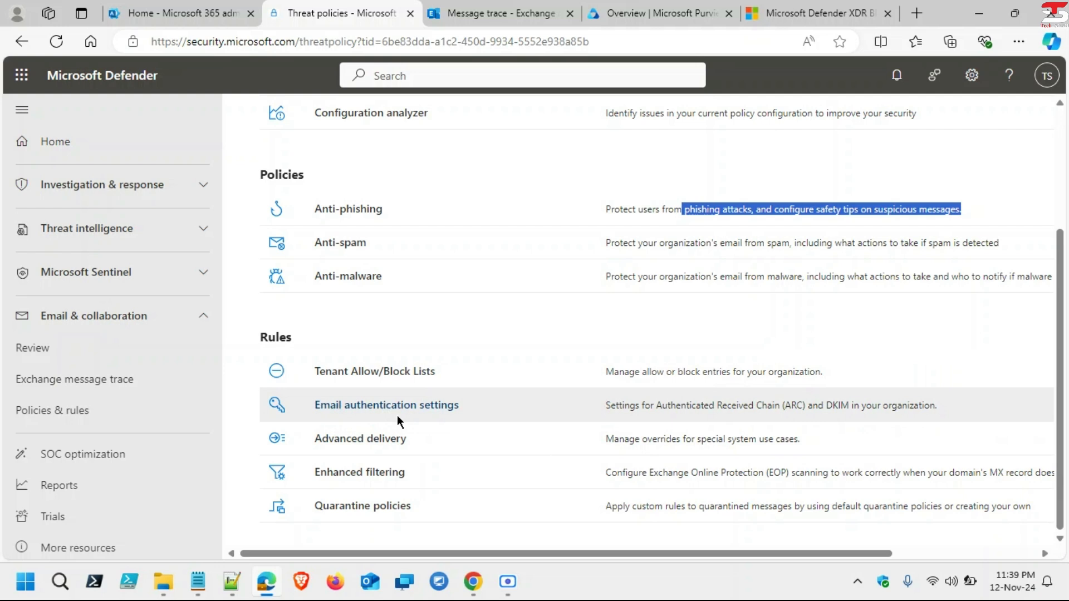
scroll(396, 416, right, 1)
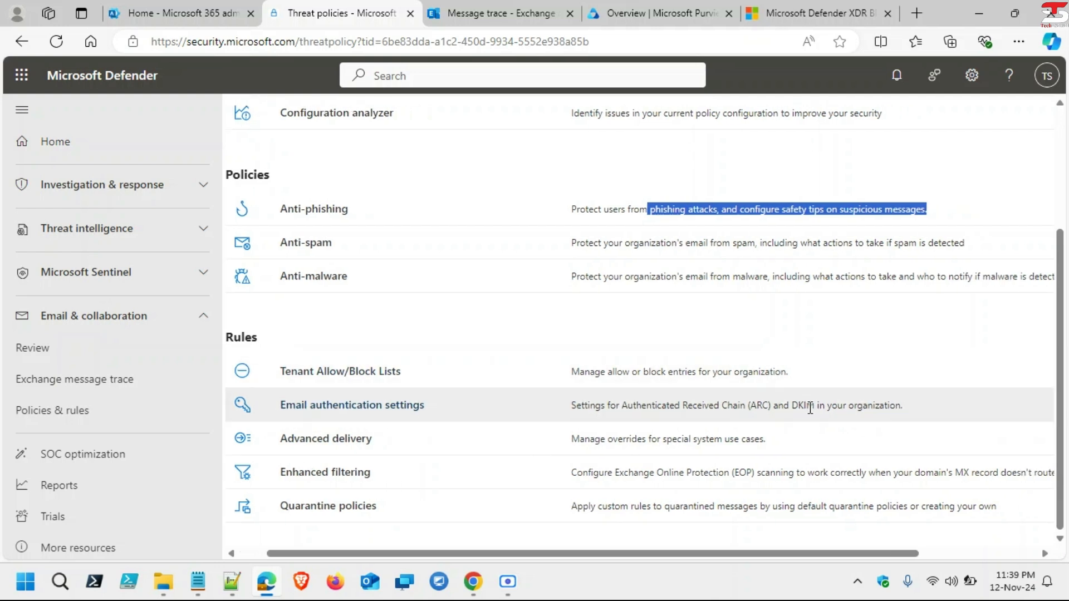
scroll(644, 411, left, 1)
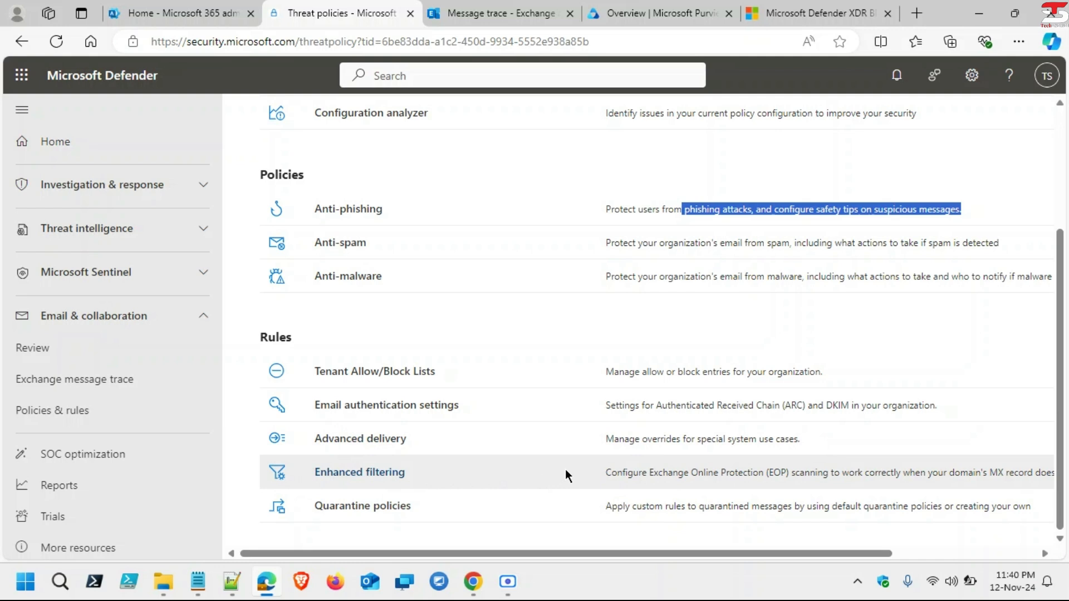
scroll(566, 471, right, 5)
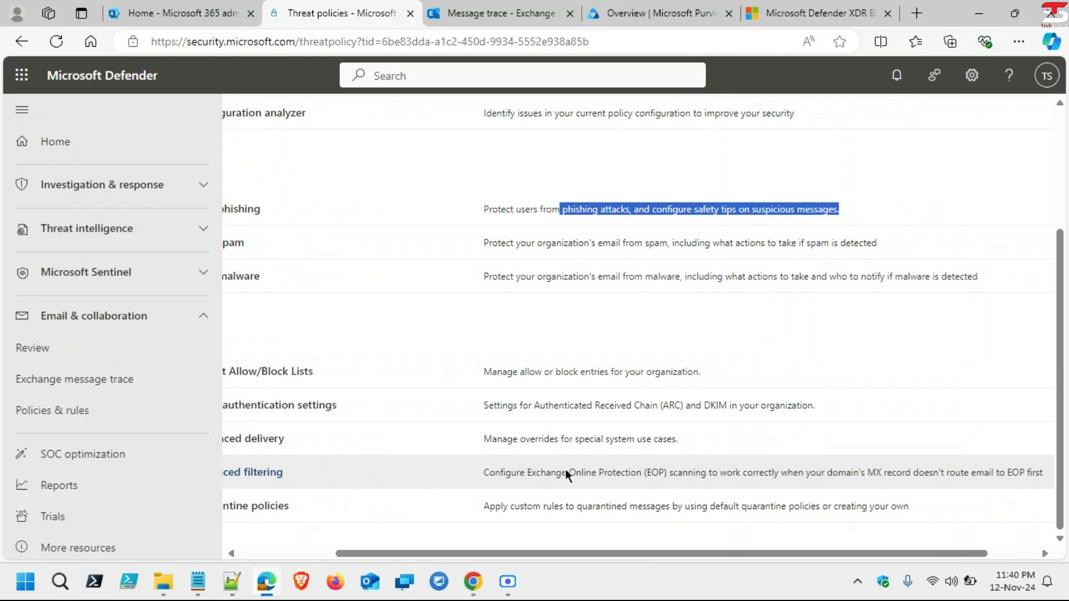
scroll(566, 472, left, 5)
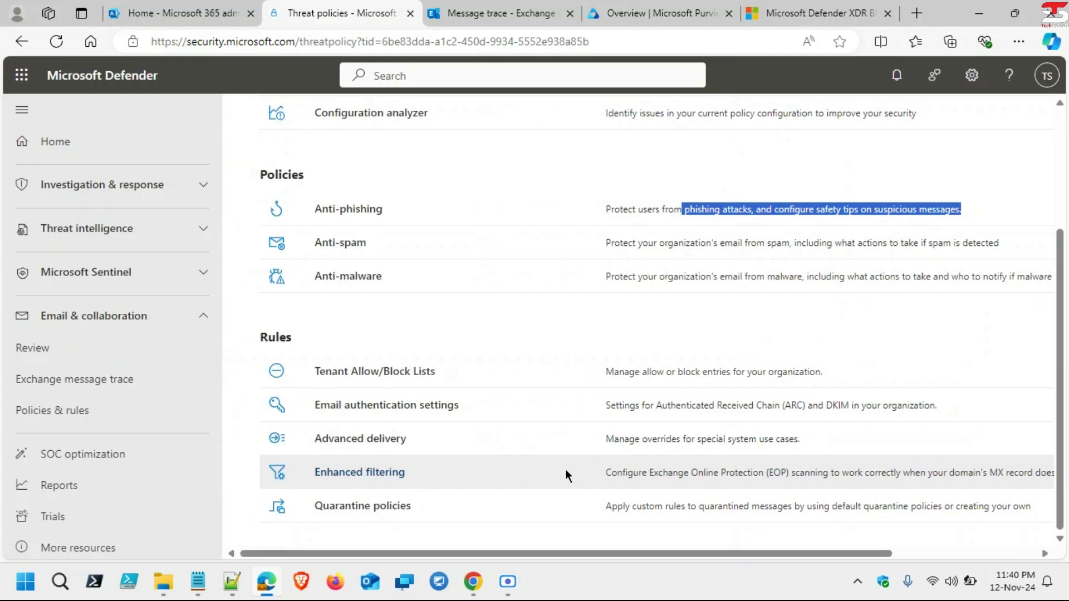
Step: Look through Quarantine policies and SOC optimization, then open the Reports page
click(379, 506)
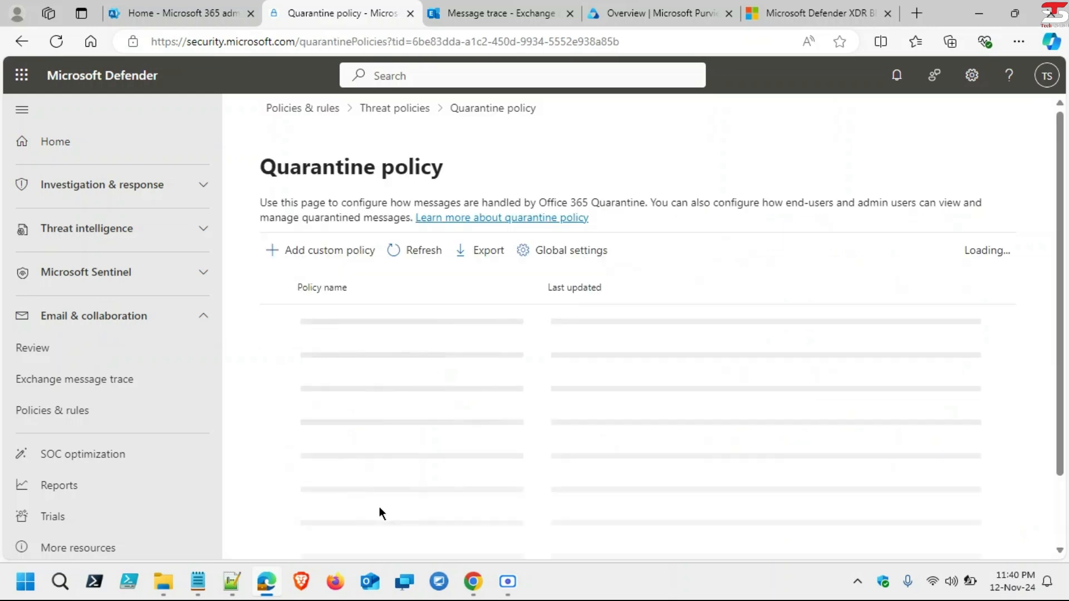
scroll(380, 507, down, 2)
scroll(379, 507, up, 2)
scroll(379, 507, down, 2)
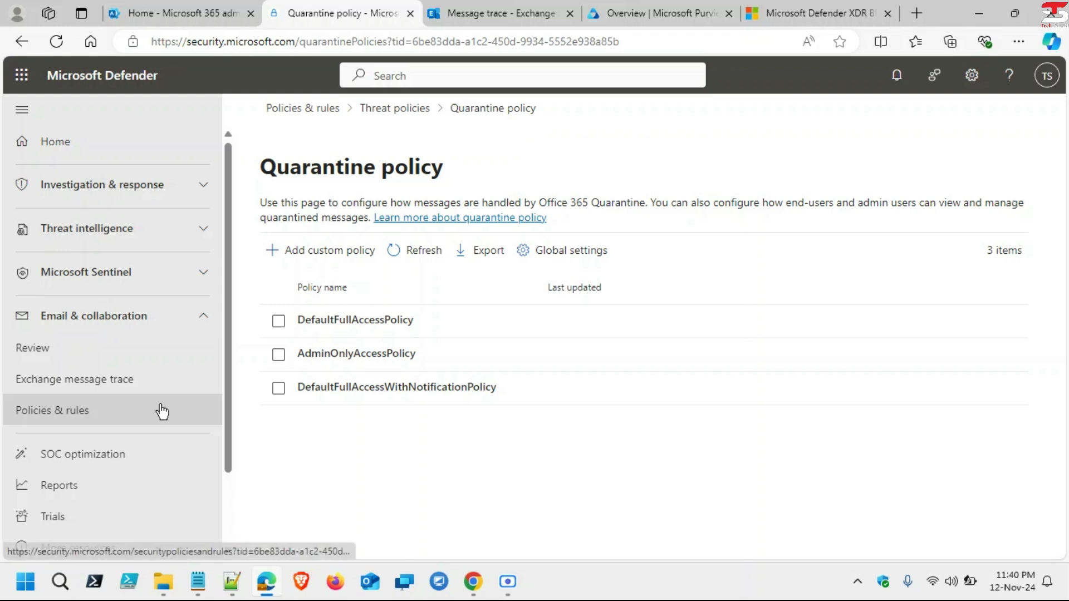
scroll(162, 412, down, 3)
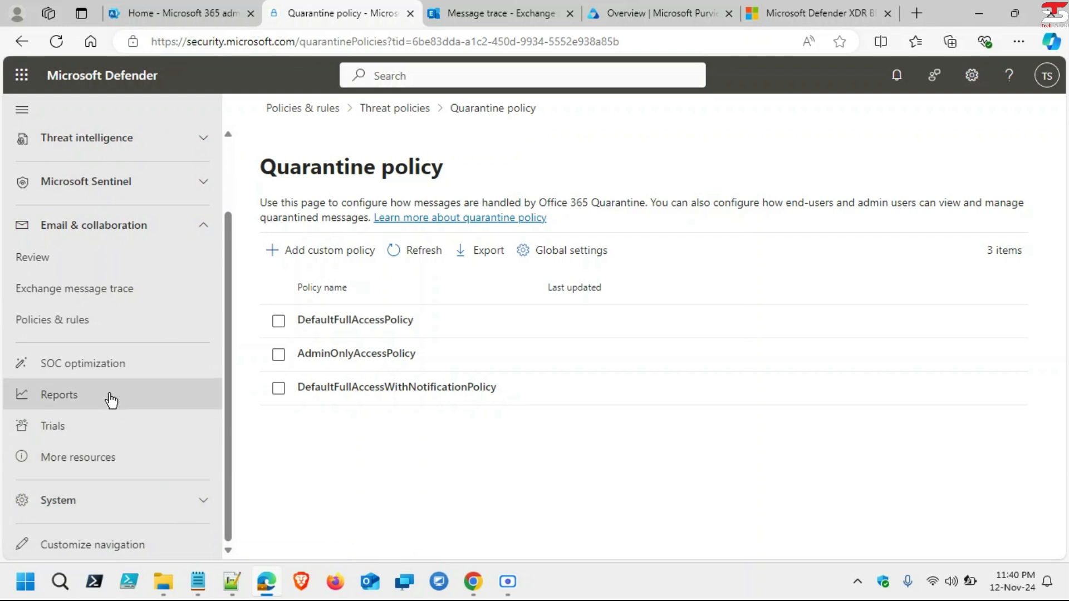
click(94, 373)
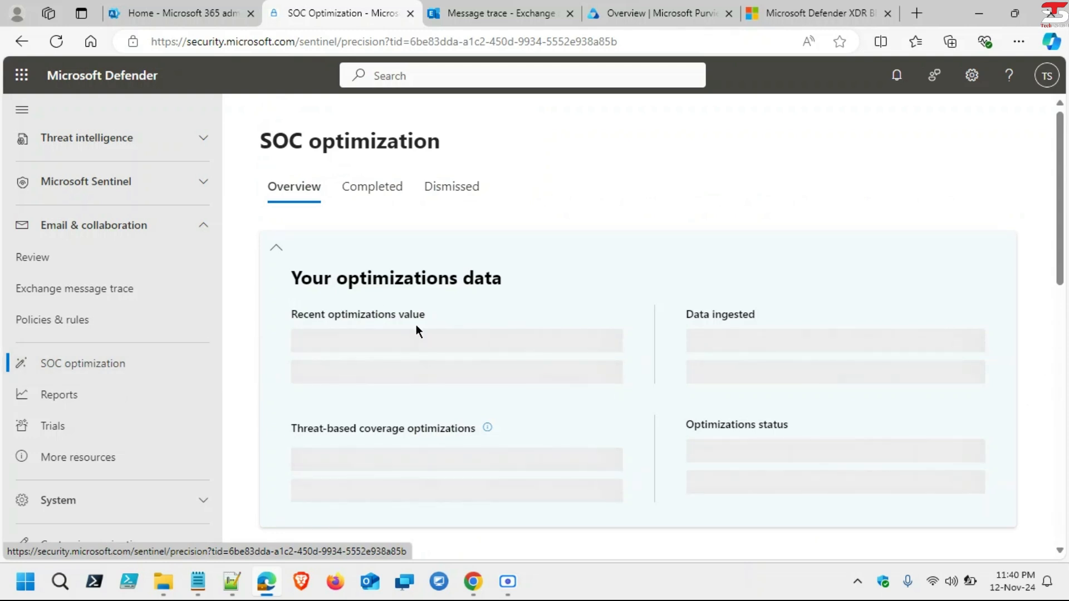
scroll(416, 328, down, 5)
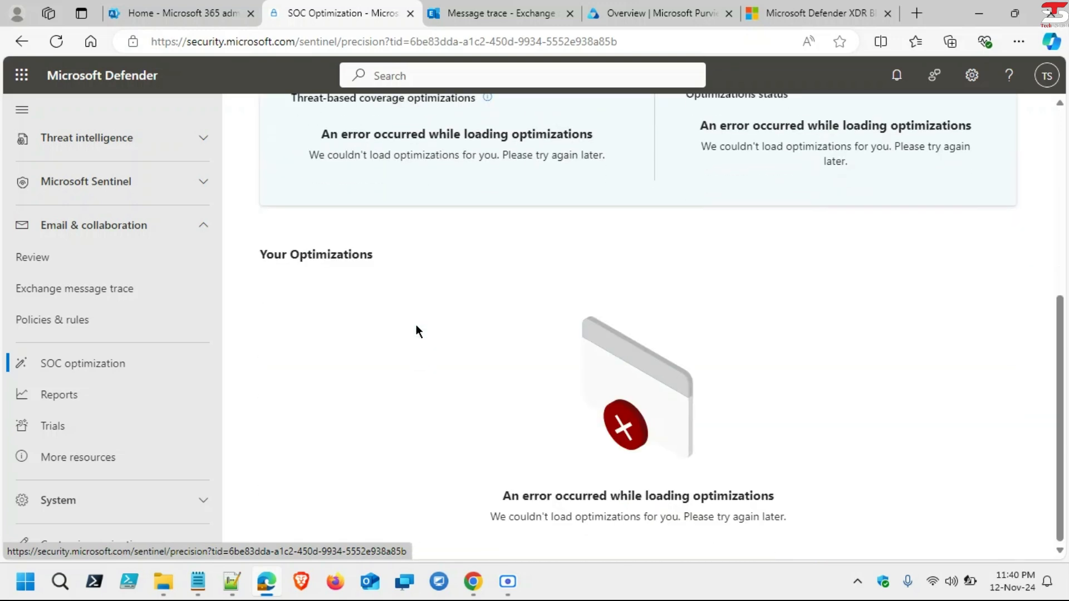
scroll(416, 326, up, 5)
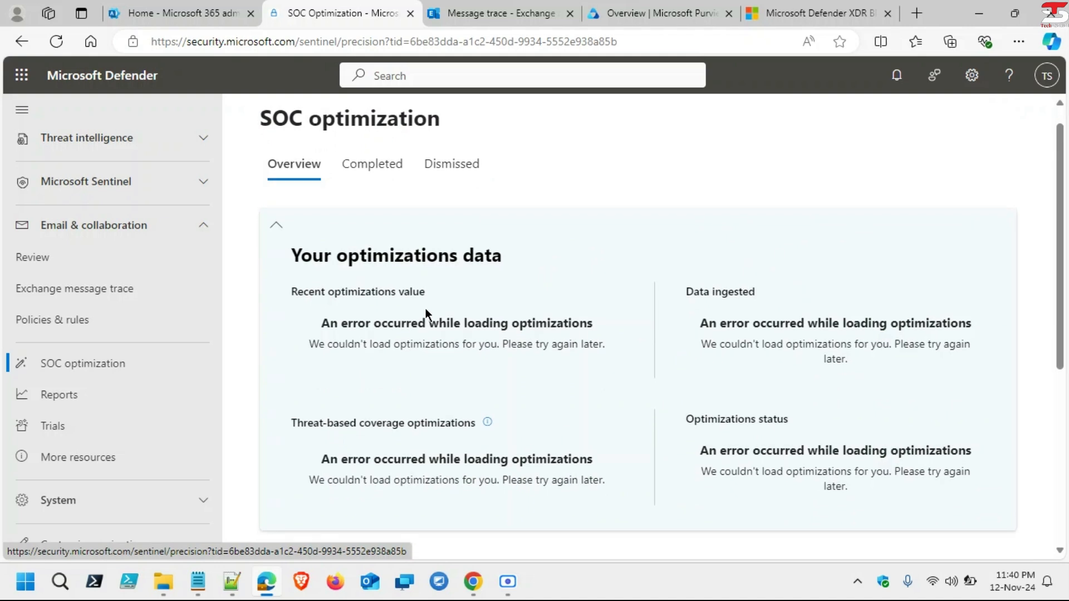
click(76, 406)
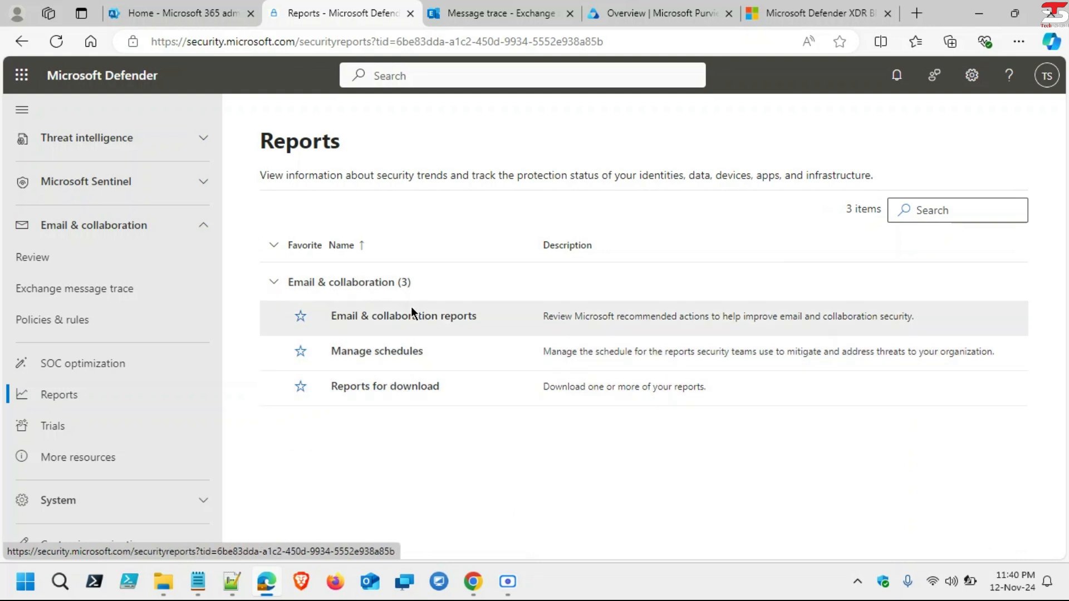
Step: Open Email & collaboration reports and browse the Mailflow and Threat protection status tiles
click(417, 317)
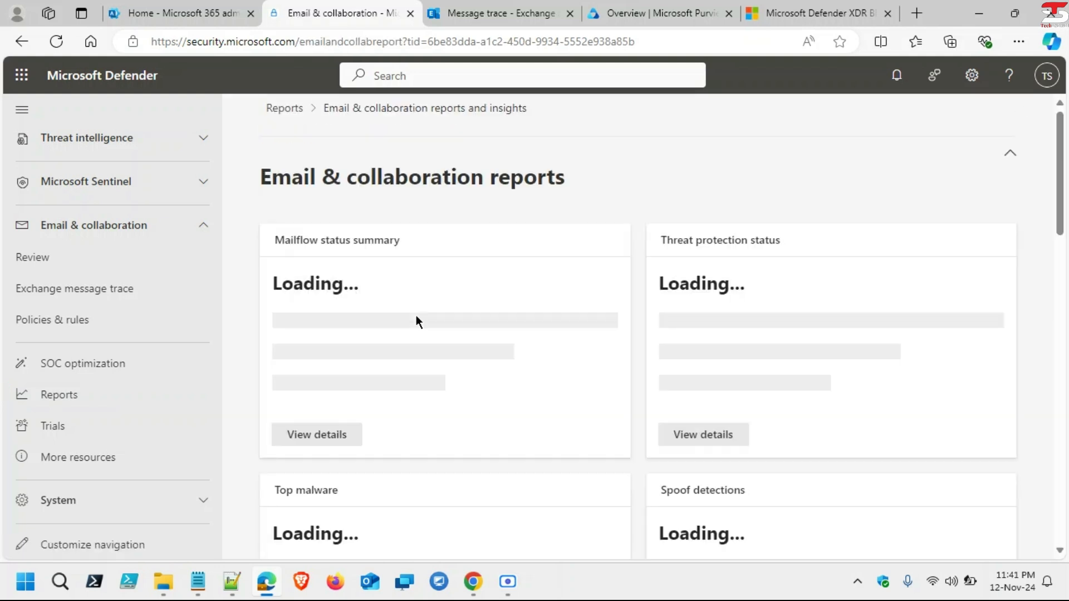
scroll(416, 321, down, 3)
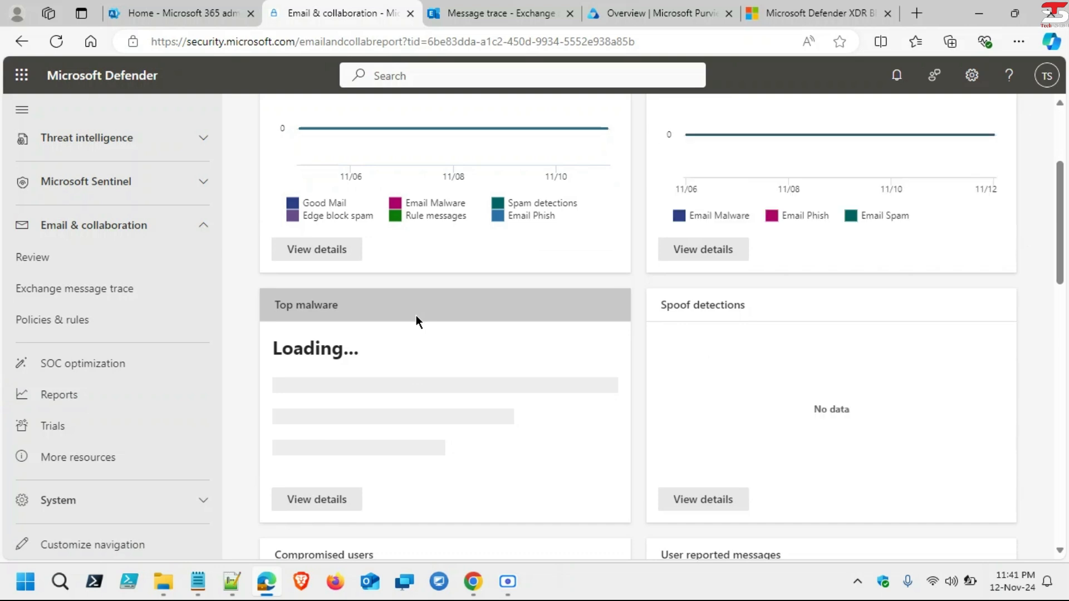
scroll(417, 321, up, 2)
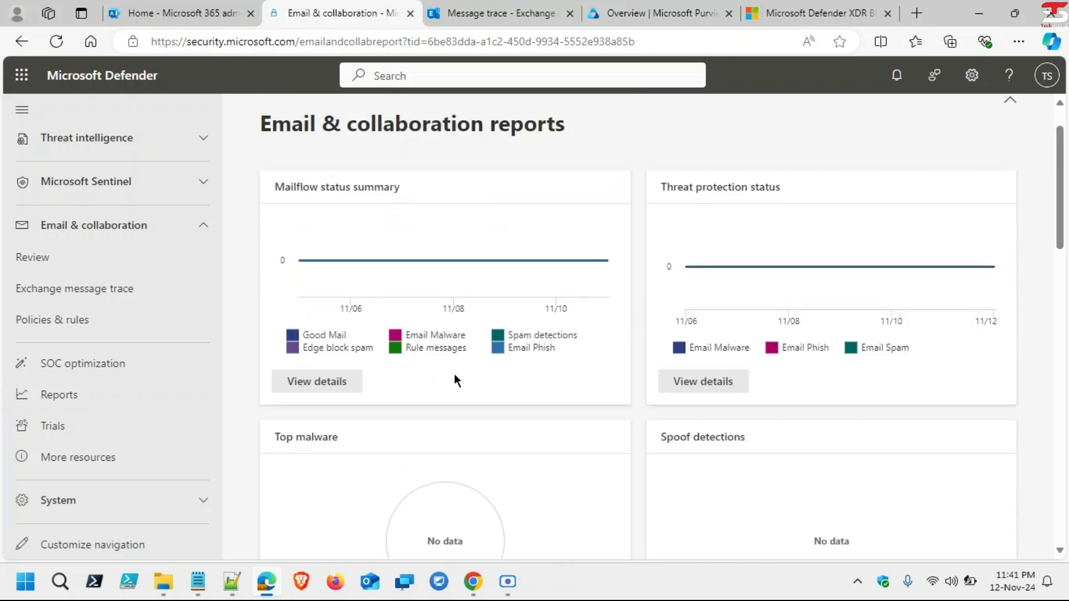
scroll(455, 376, up, 1)
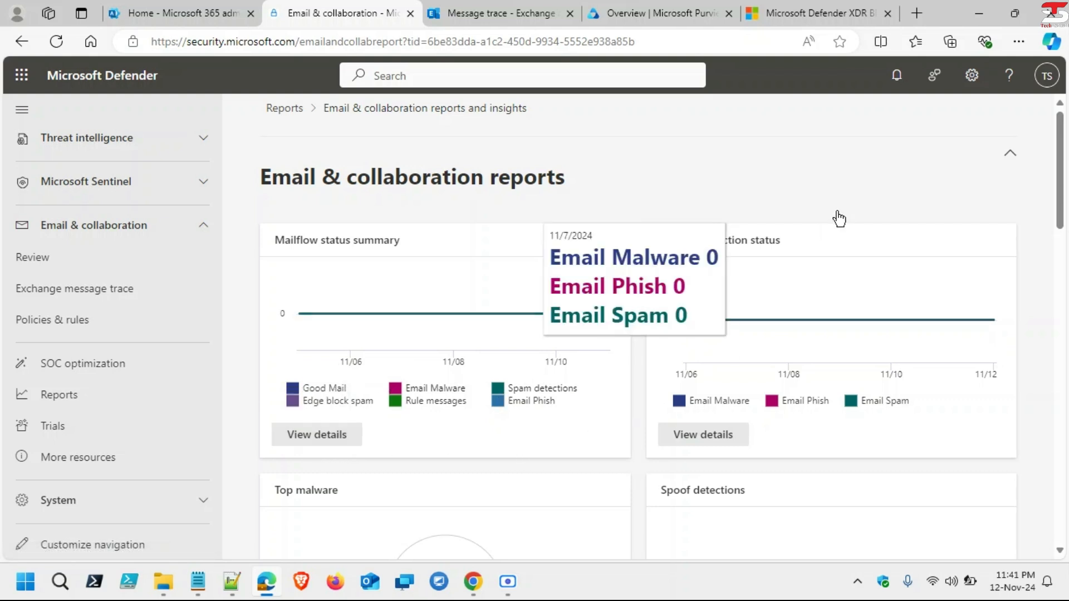
scroll(755, 301, down, 1)
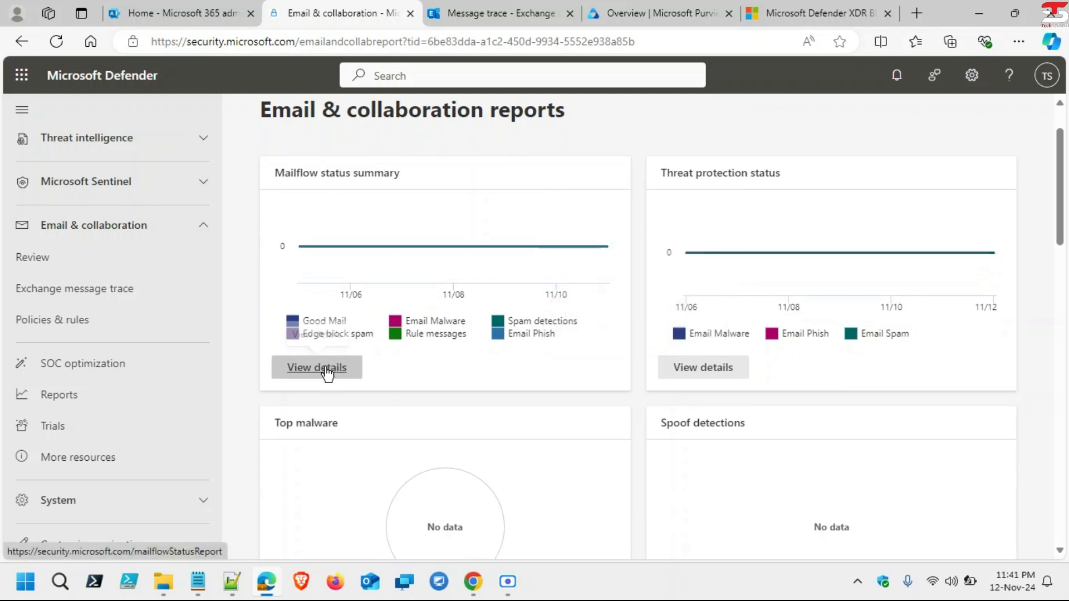
Step: Open the Mailflow status details for 11/6/2024–11/11/2024 and scroll to its counts table
click(325, 370)
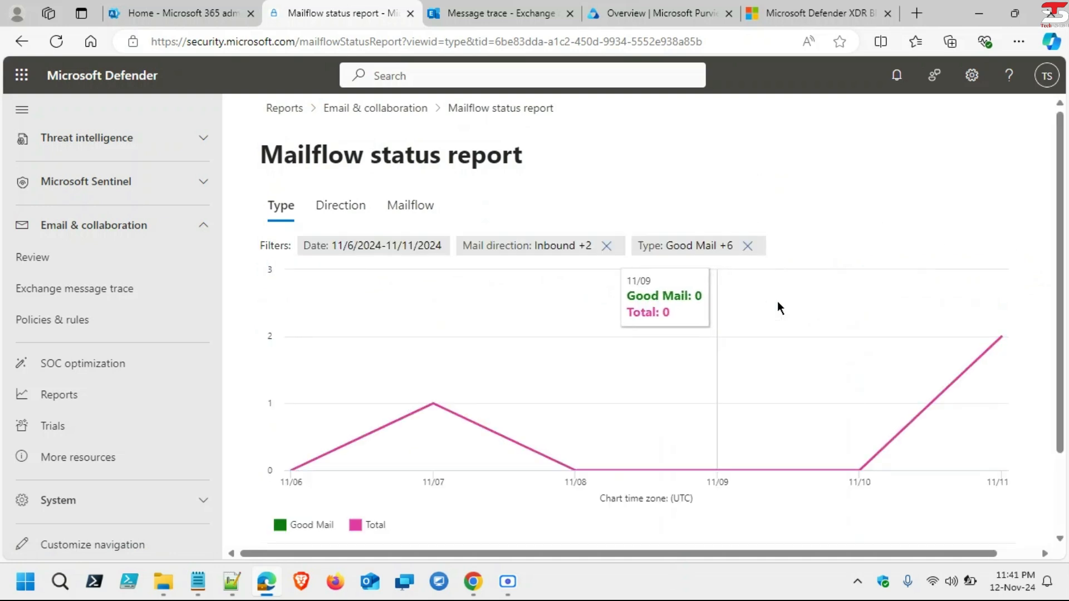
scroll(777, 301, down, 2)
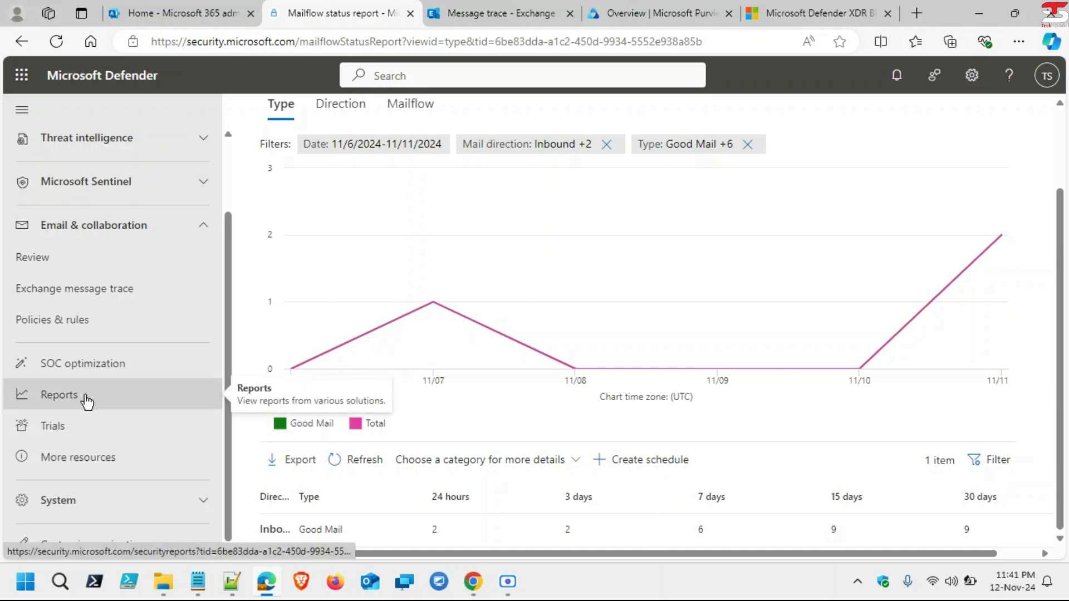
Step: Go through More resources and the System group to the Audit page's New Search form
click(113, 463)
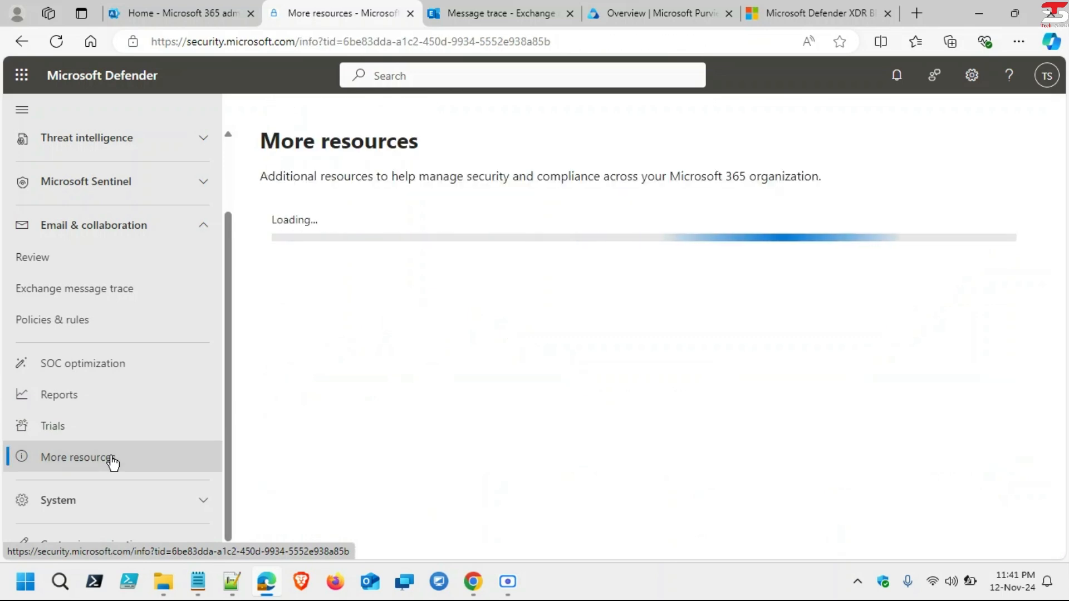
click(200, 503)
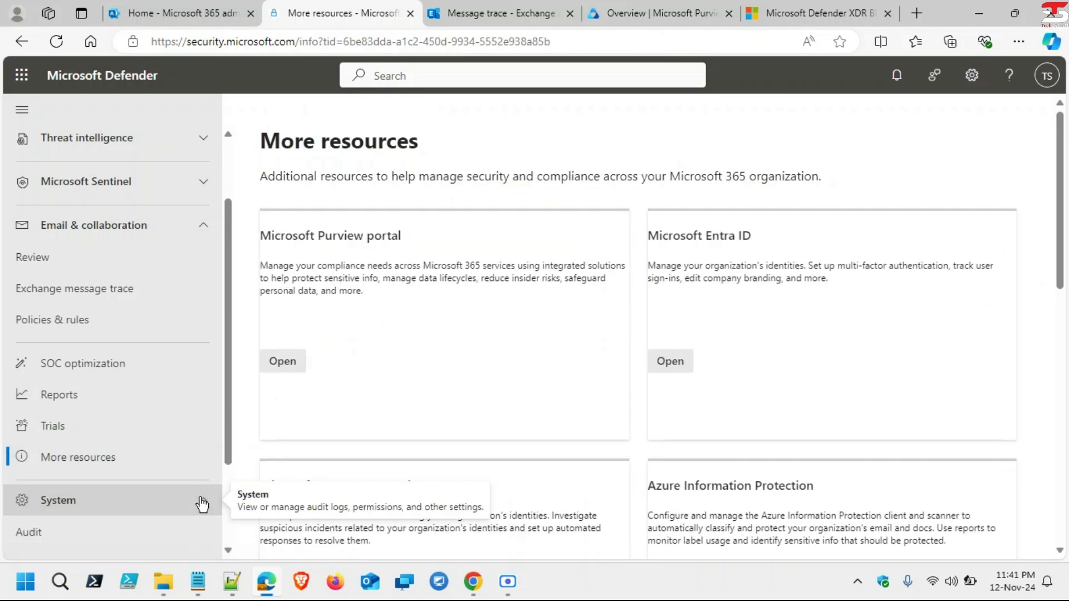
scroll(147, 454, down, 2)
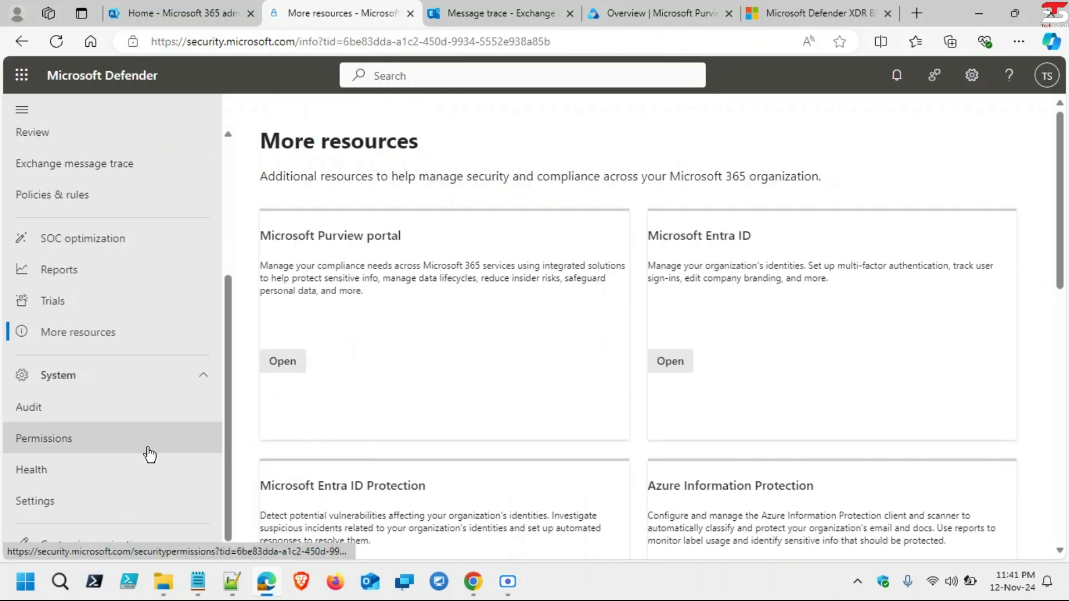
click(66, 415)
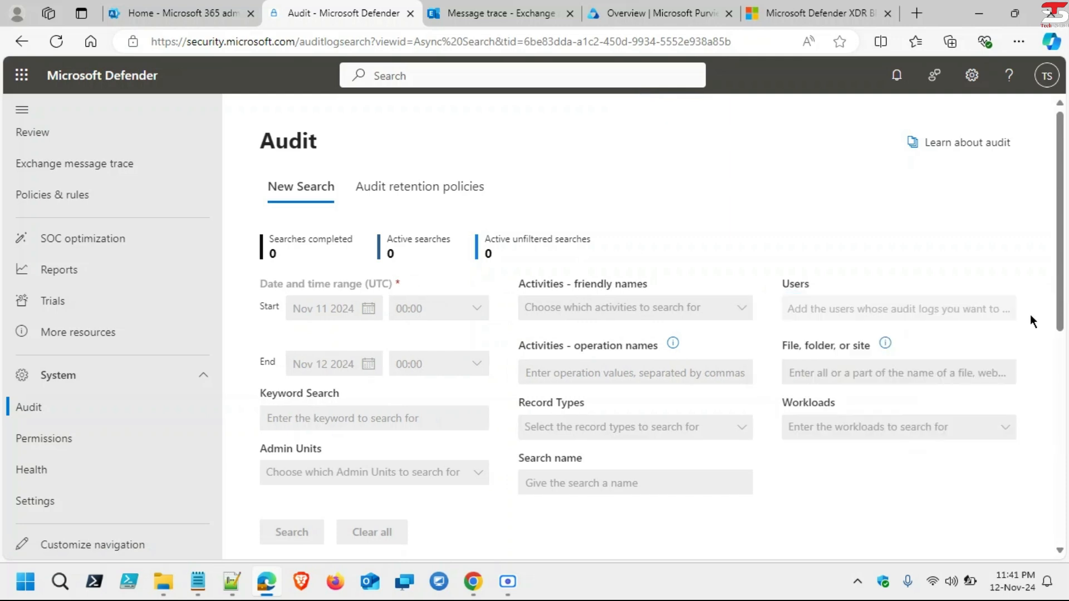
Step: Dismiss the search tip, start recording user and admin activity, and open the Activities dropdown
click(1032, 313)
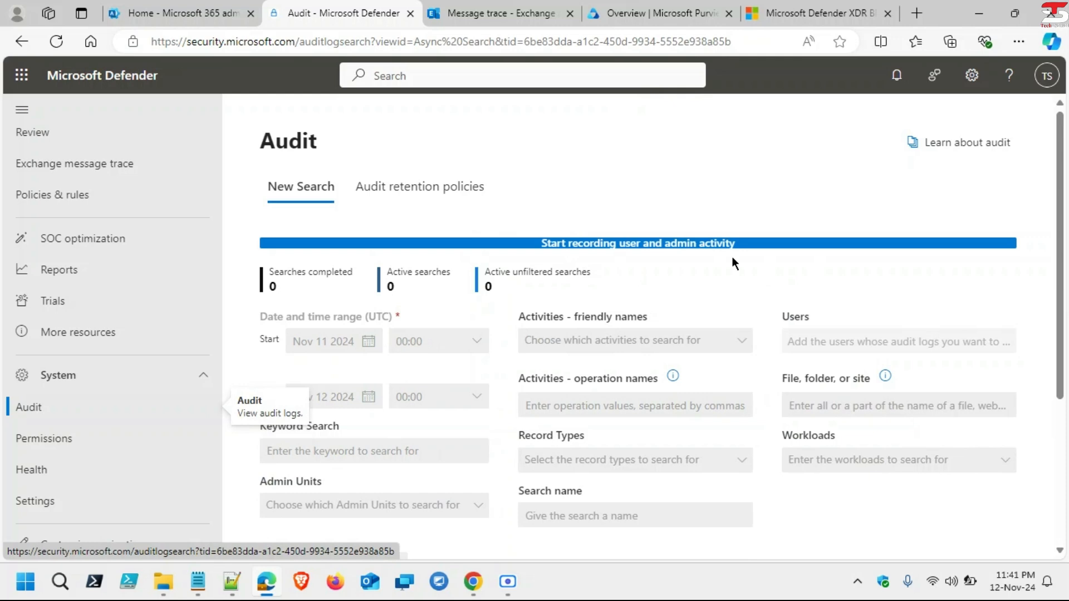
click(646, 245)
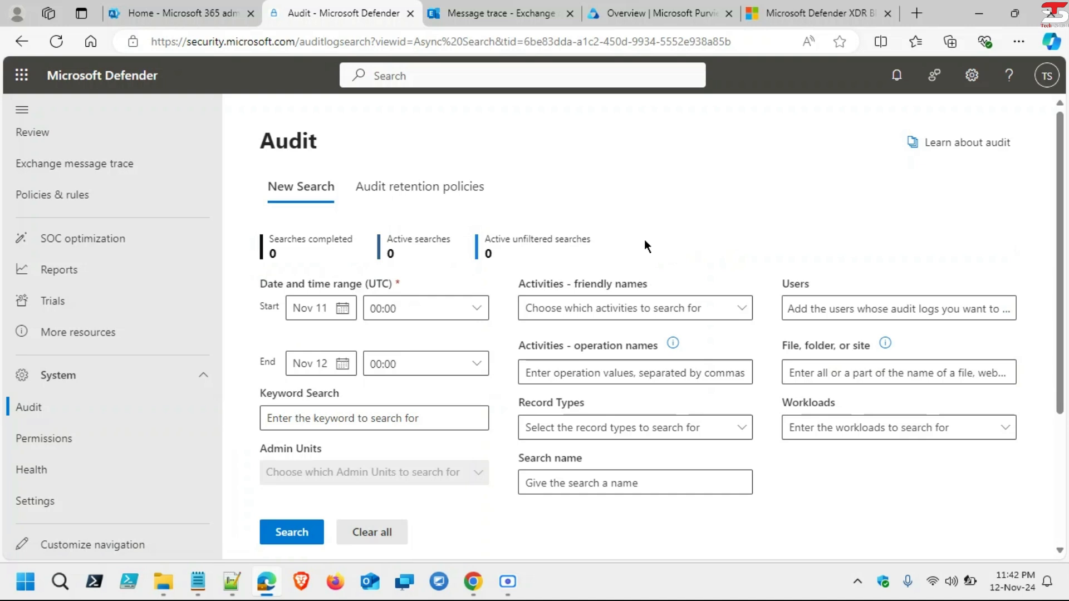
click(717, 315)
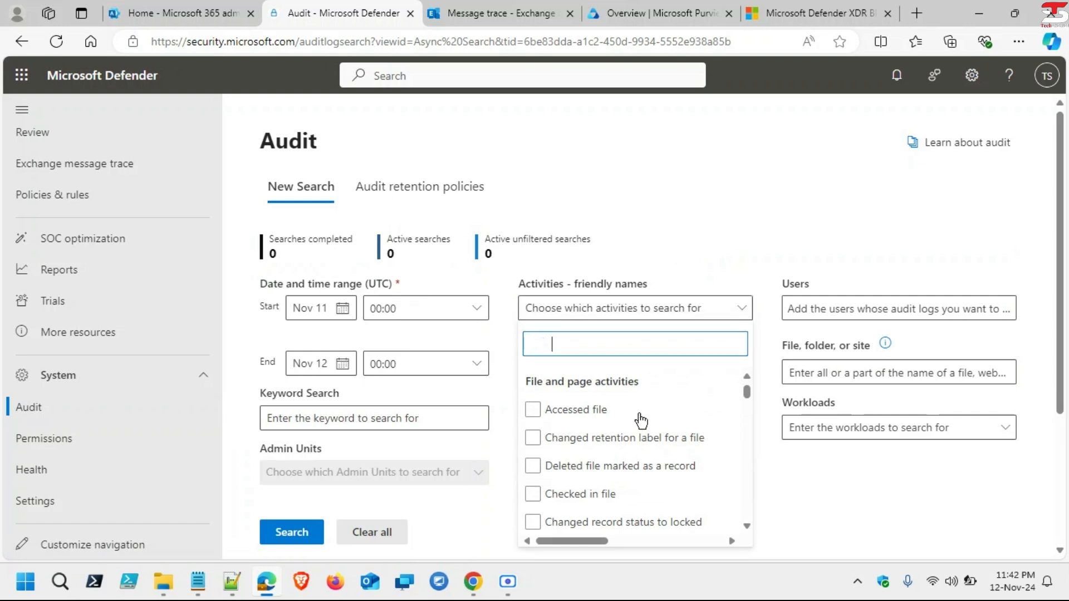
scroll(641, 421, down, 1)
click(642, 418)
scroll(641, 421, down, 1)
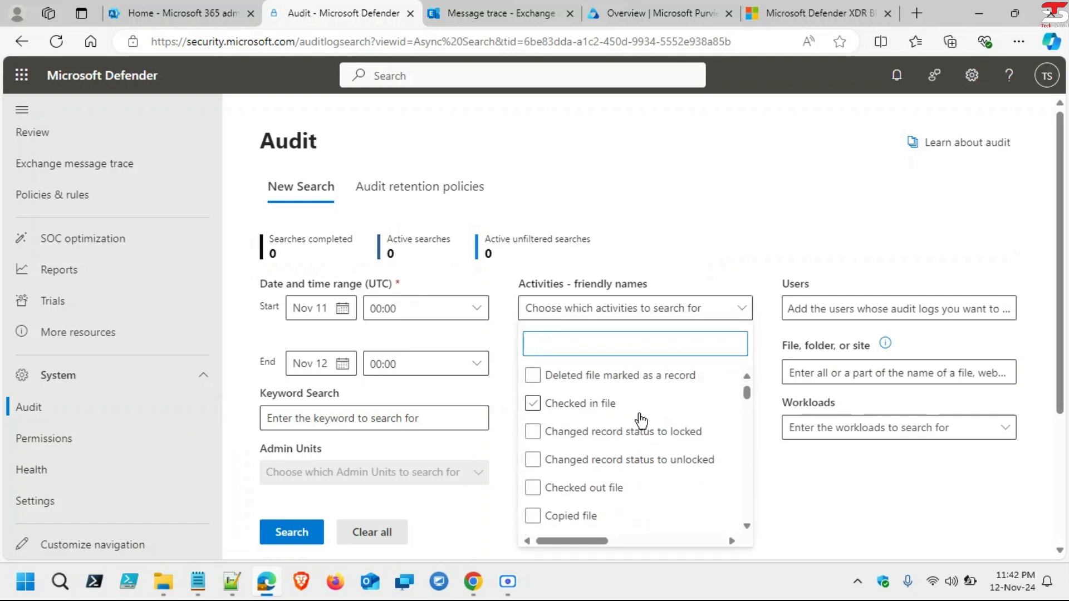
scroll(642, 422, down, 1)
click(642, 418)
scroll(641, 421, down, 1)
click(641, 419)
scroll(642, 422, down, 1)
click(642, 422)
scroll(642, 421, down, 4)
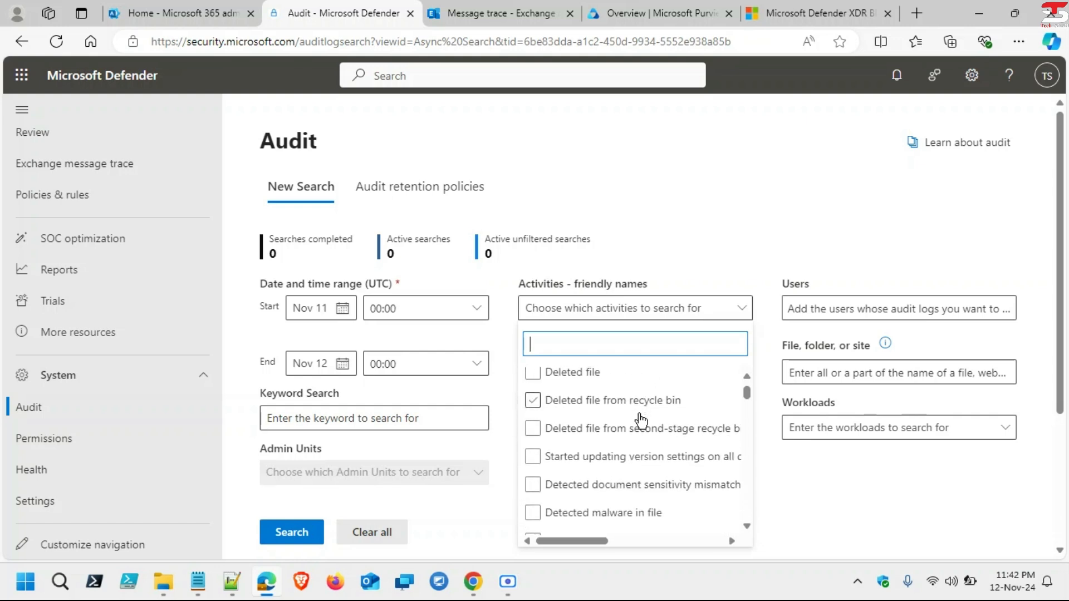
click(642, 421)
scroll(641, 422, down, 10)
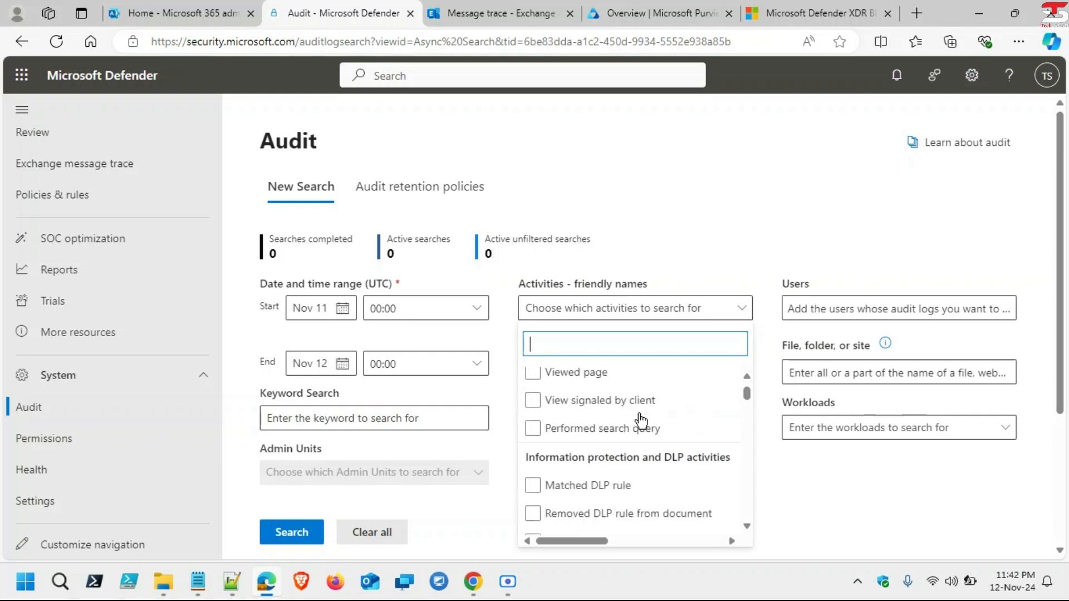
click(642, 421)
scroll(641, 422, down, 12)
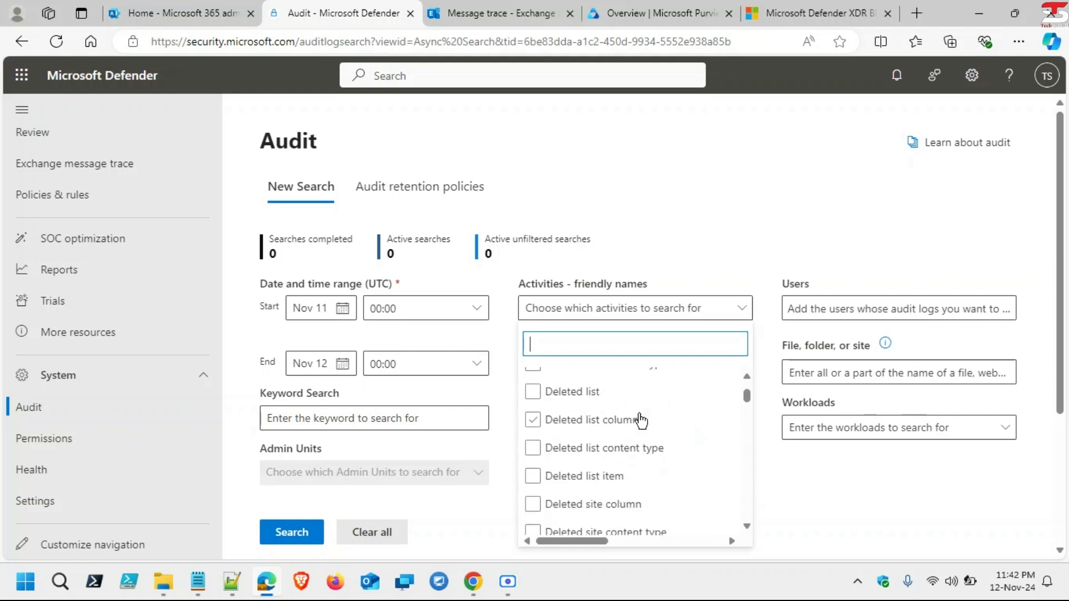
scroll(640, 417, down, 15)
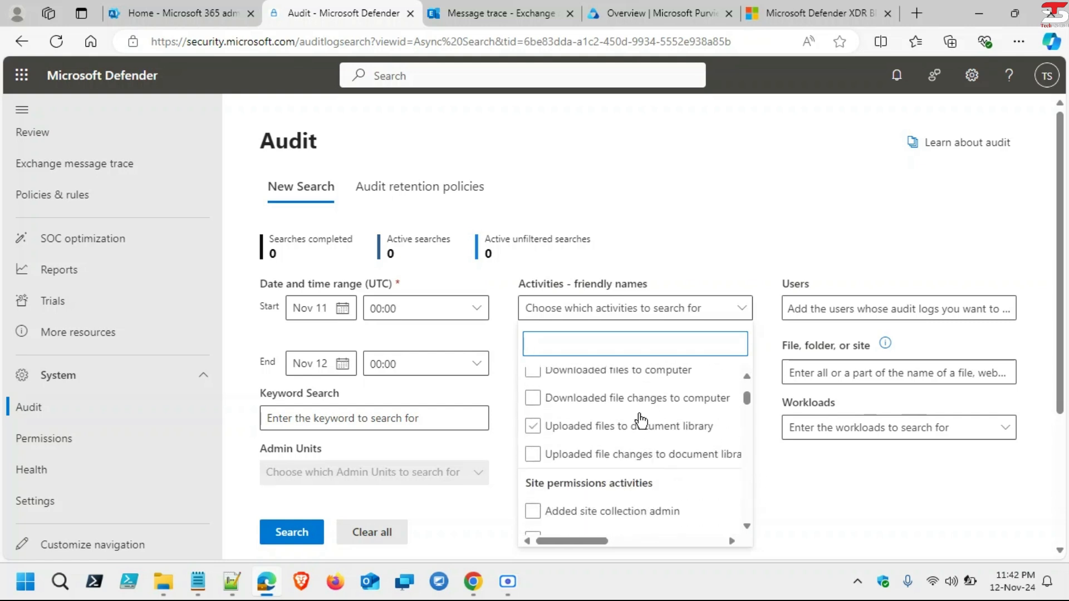
click(641, 422)
scroll(642, 422, down, 20)
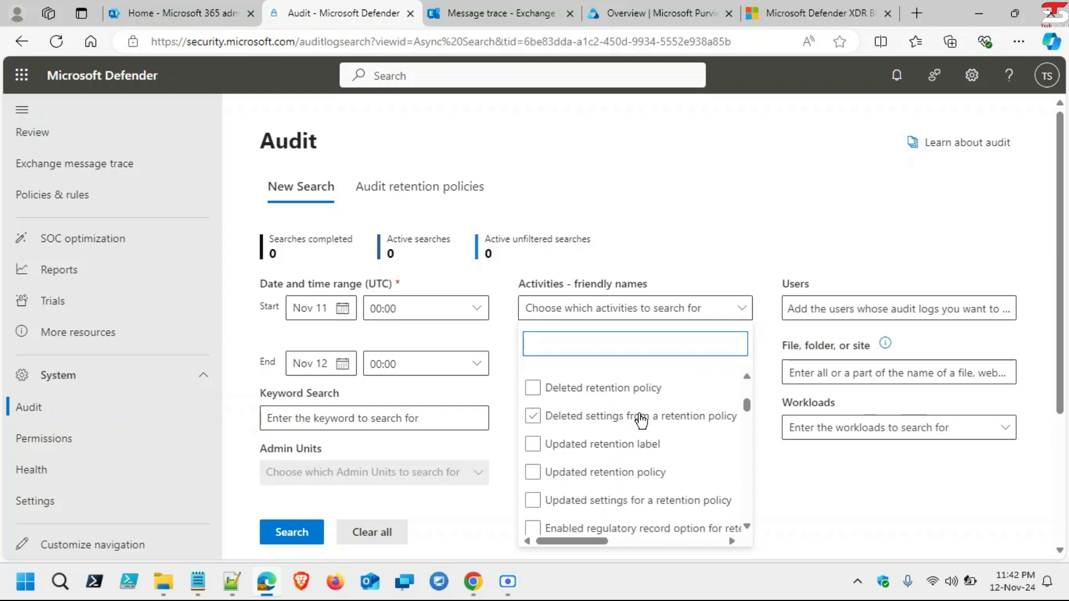
scroll(642, 421, down, 2)
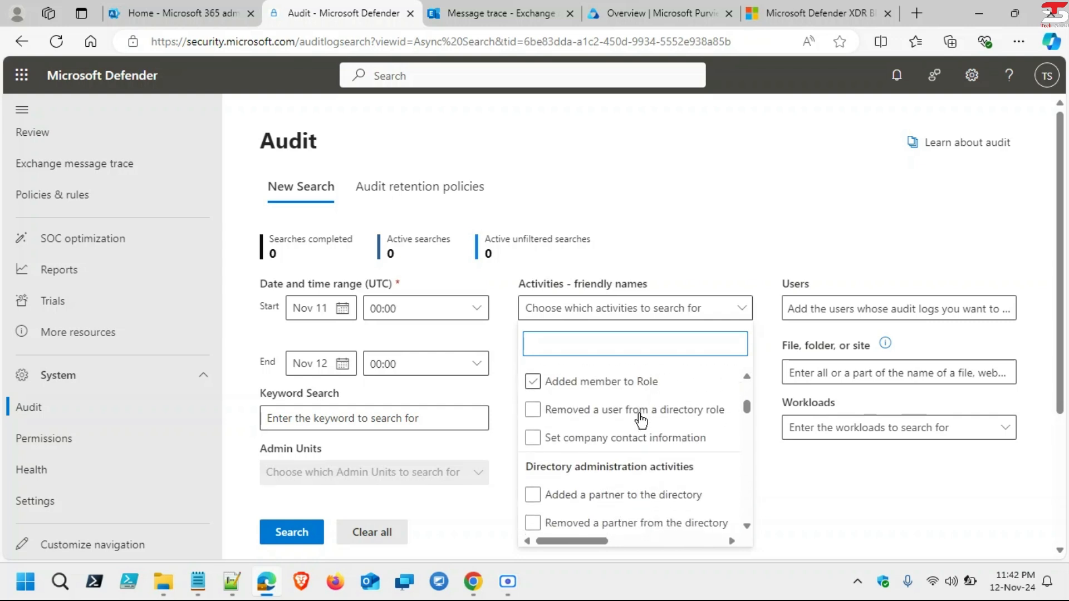
scroll(642, 421, down, 8)
scroll(641, 422, down, 2)
click(641, 422)
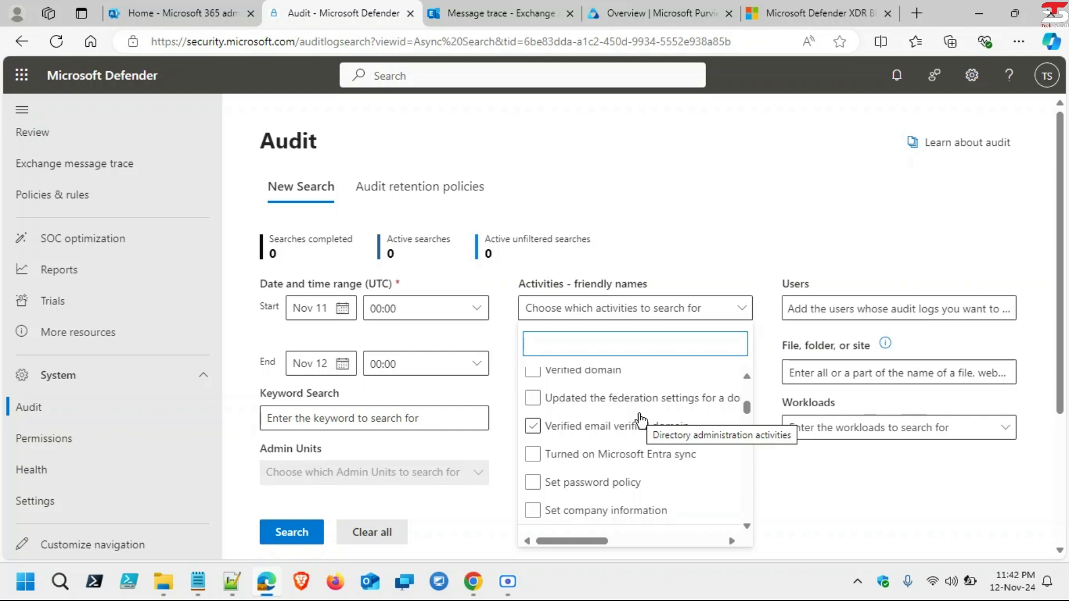
scroll(642, 422, down, 10)
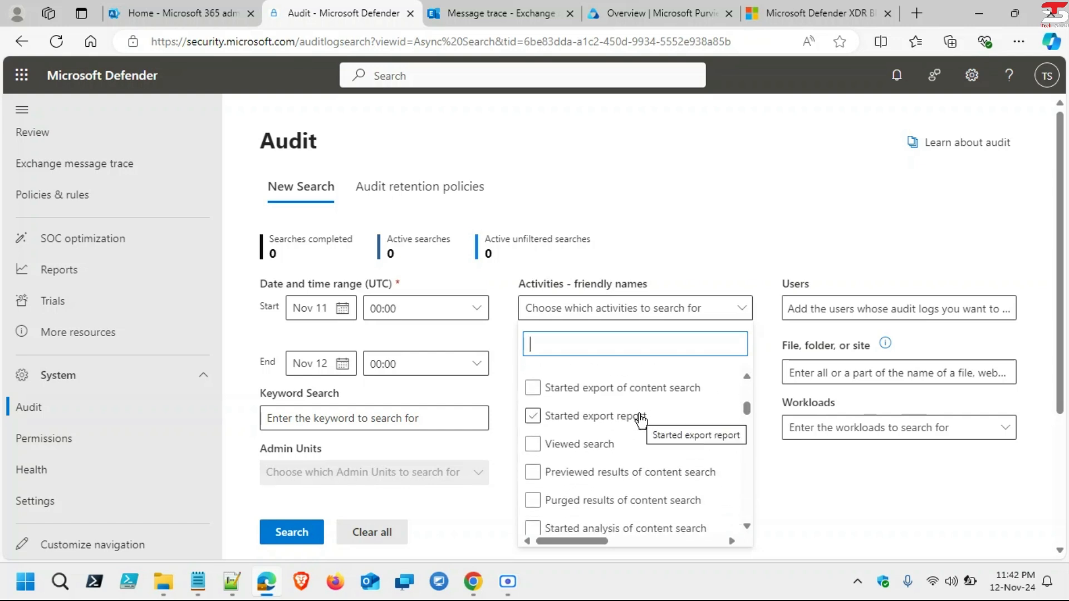
scroll(642, 422, down, 10)
scroll(642, 421, down, 8)
scroll(642, 422, down, 10)
scroll(642, 422, down, 3)
click(642, 421)
scroll(642, 422, down, 10)
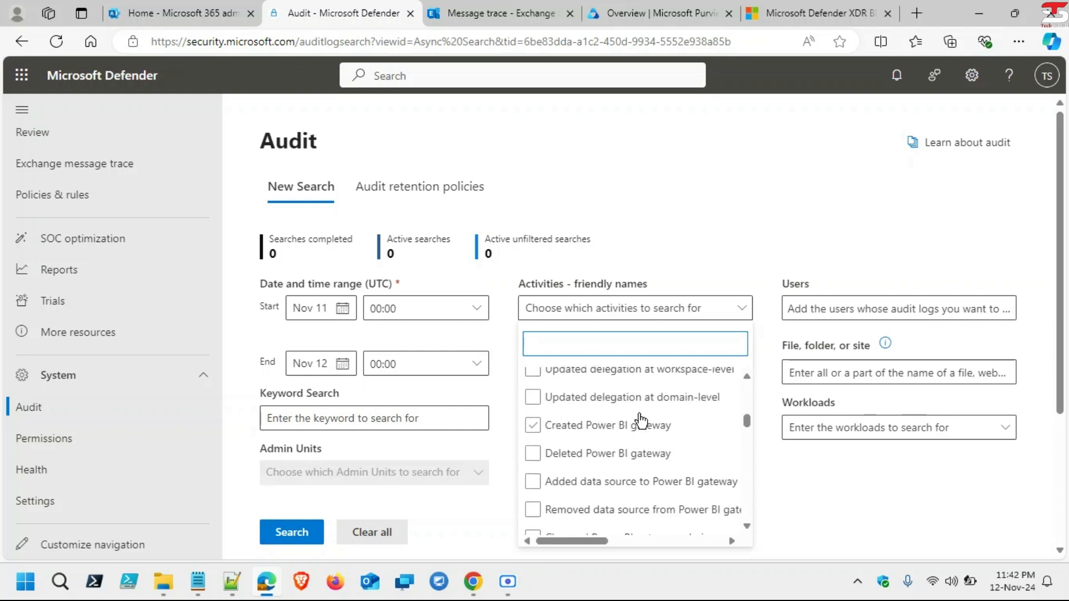
scroll(642, 422, down, 10)
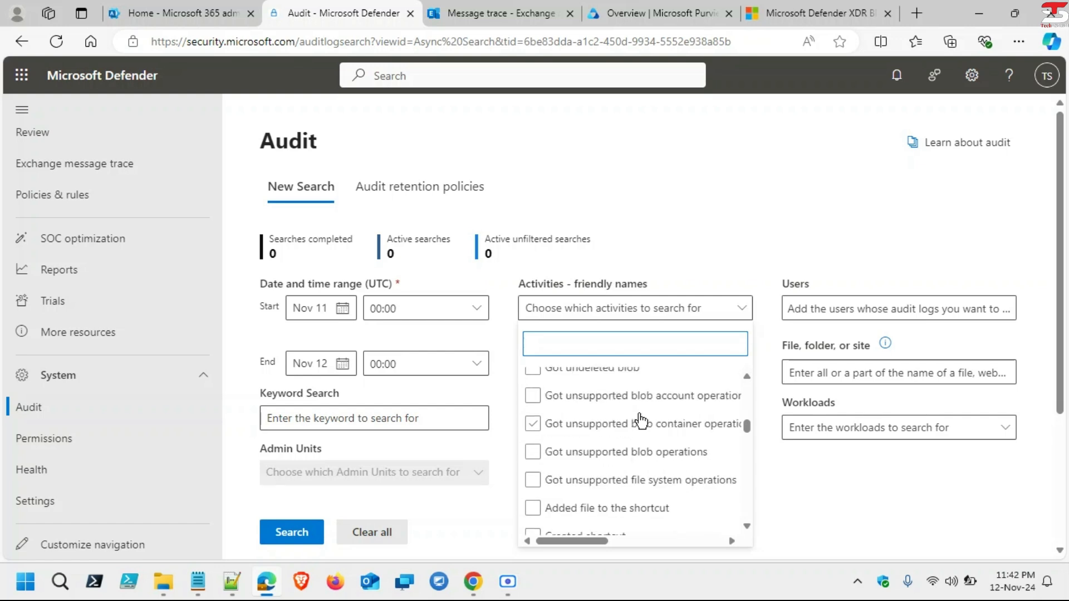
scroll(641, 421, down, 10)
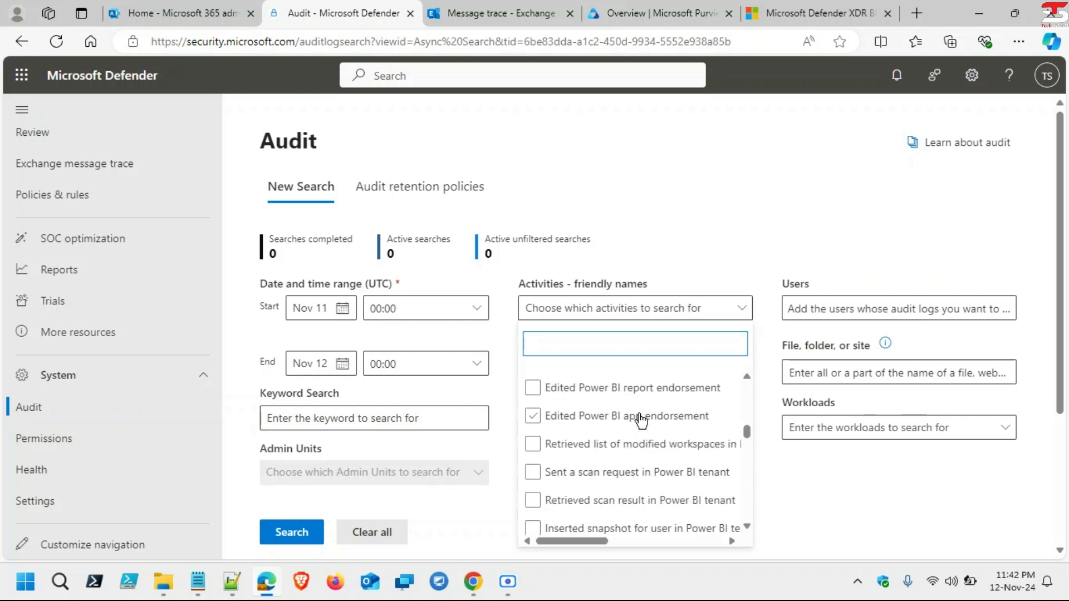
click(642, 422)
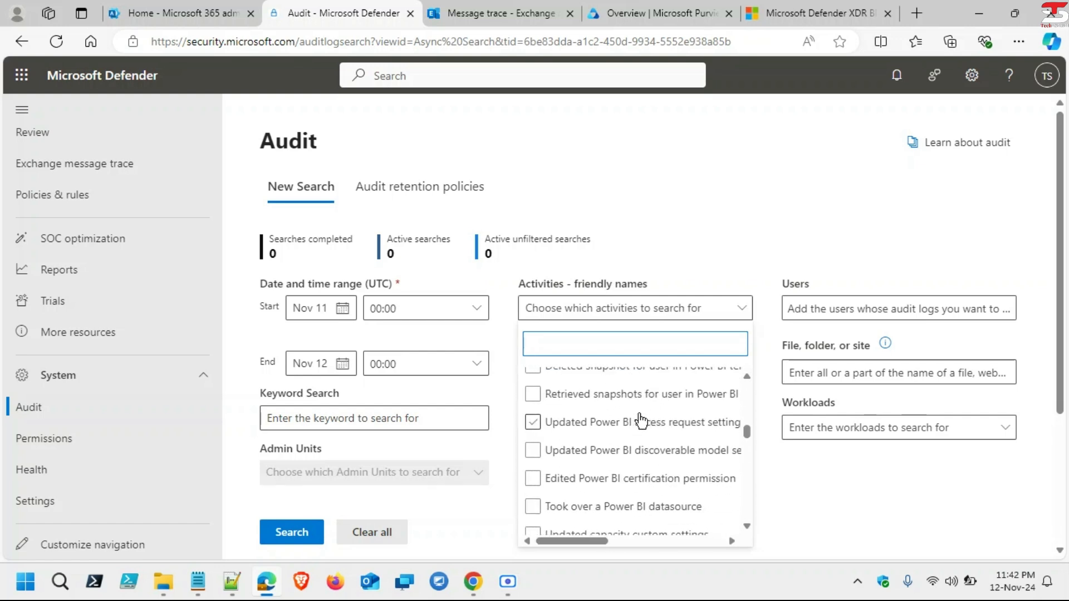
click(830, 509)
Step: Type 'd' in the Users box and add the suggested user to the search
click(886, 308)
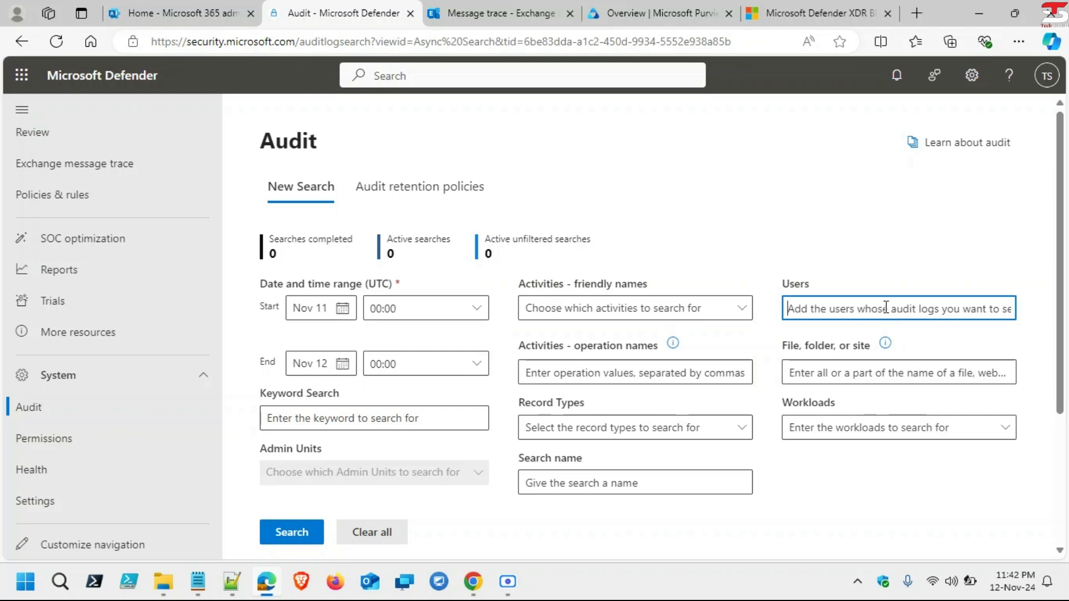
text(dee)
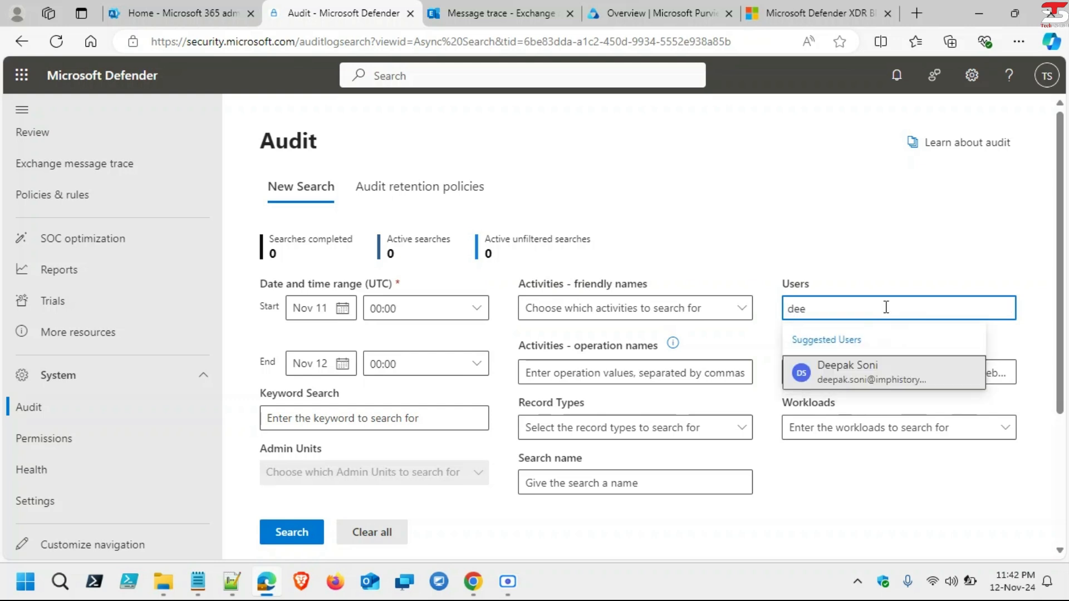
click(871, 378)
Step: Change the audit search start date from Nov 11 back to Jul 04, 2024
click(343, 309)
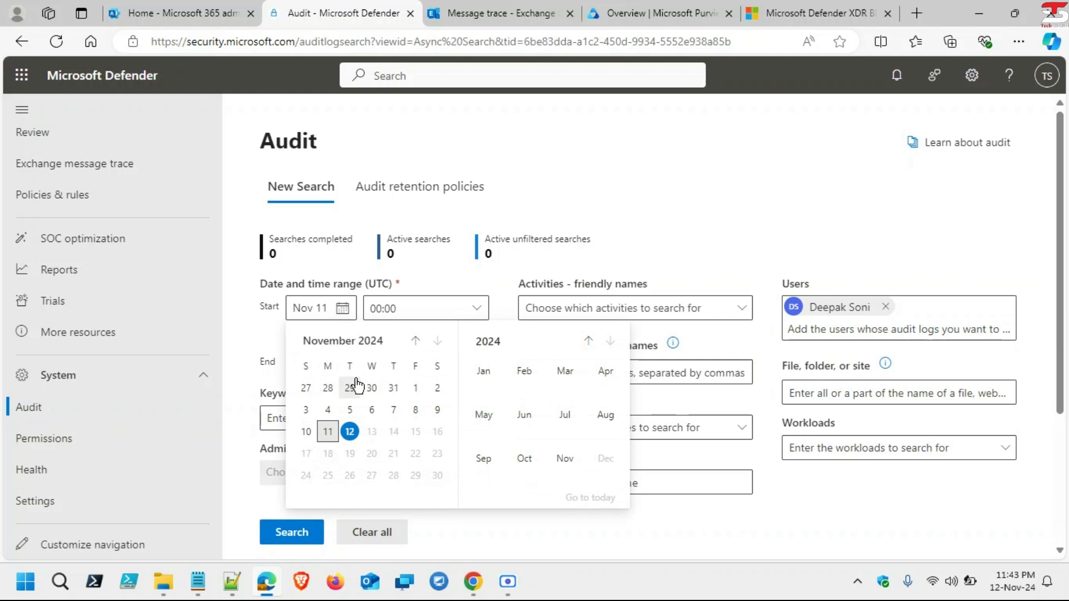
click(414, 342)
click(414, 342)
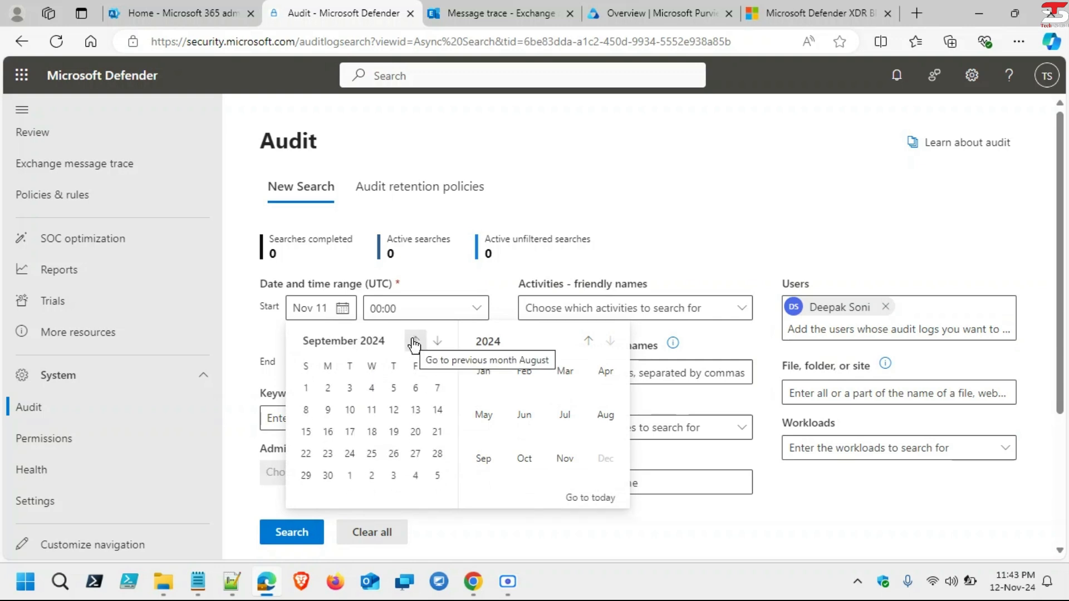
click(414, 342)
click(415, 342)
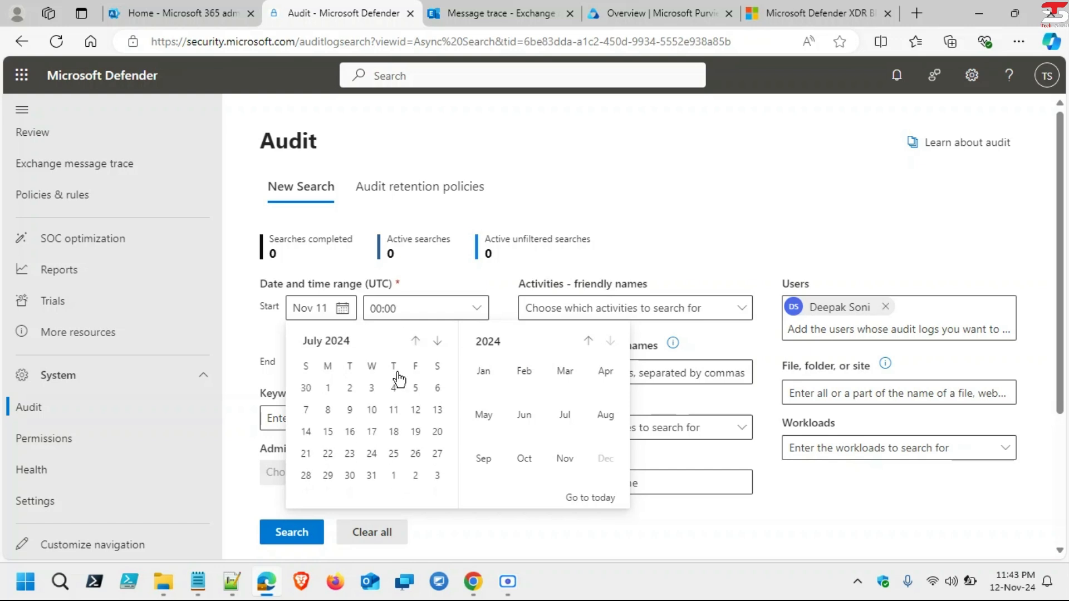
click(393, 389)
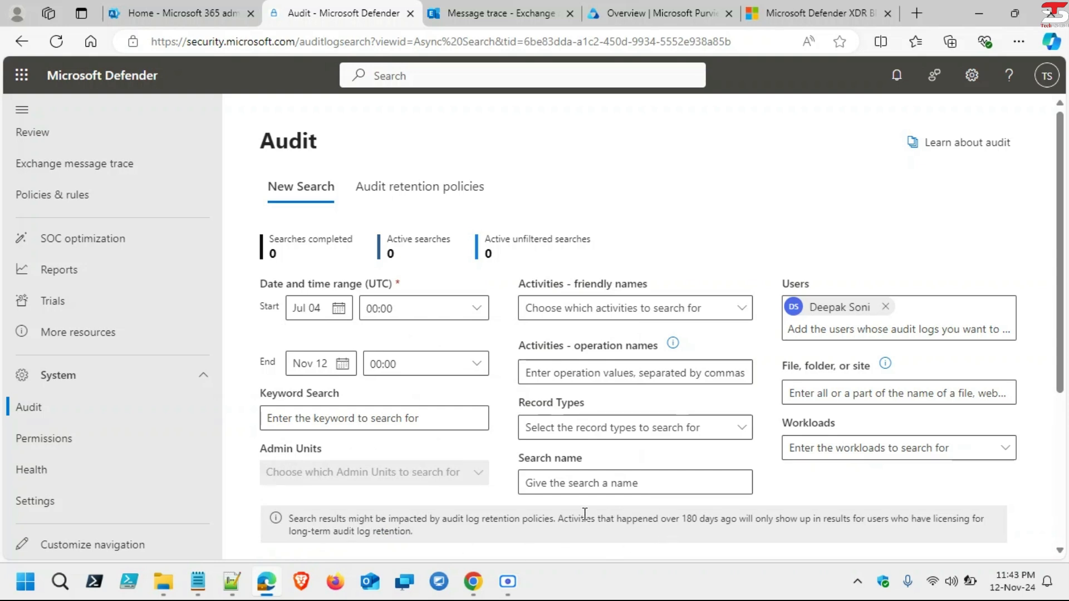
drag(483, 519, 917, 520)
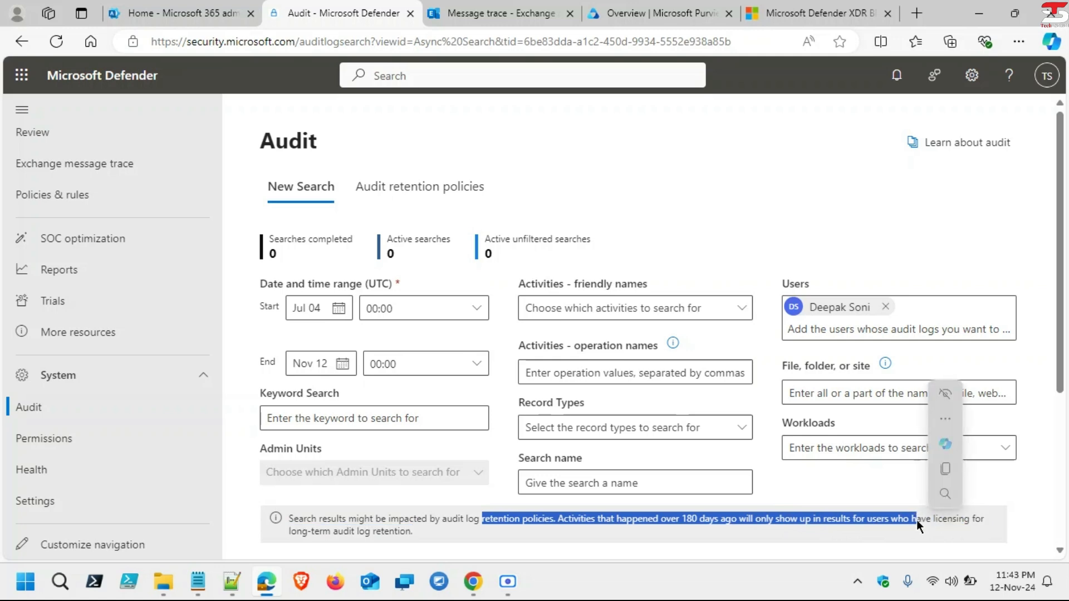
scroll(865, 514, down, 3)
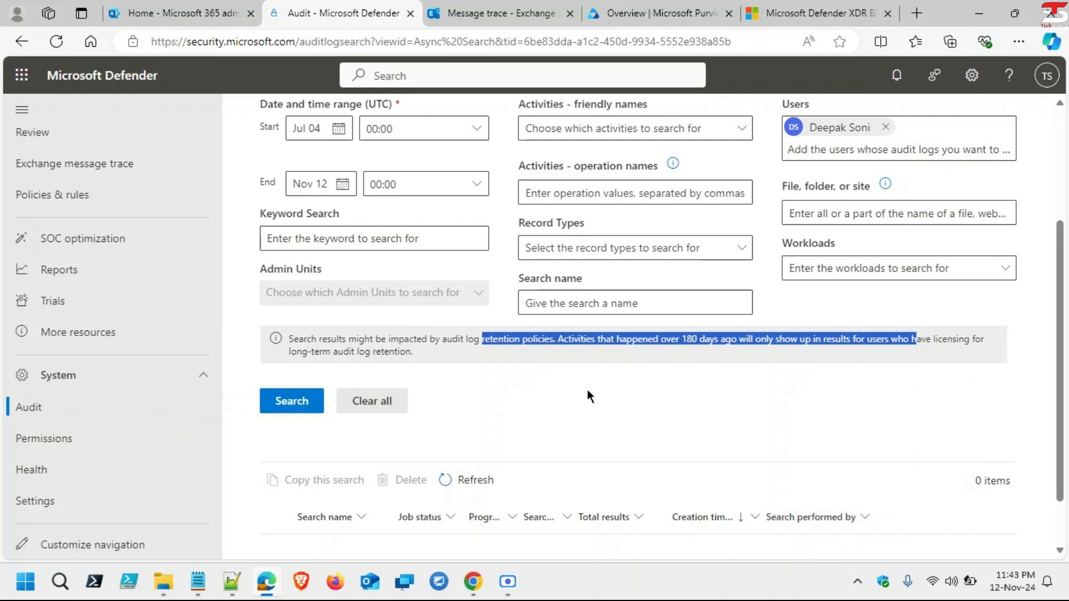
scroll(588, 393, up, 3)
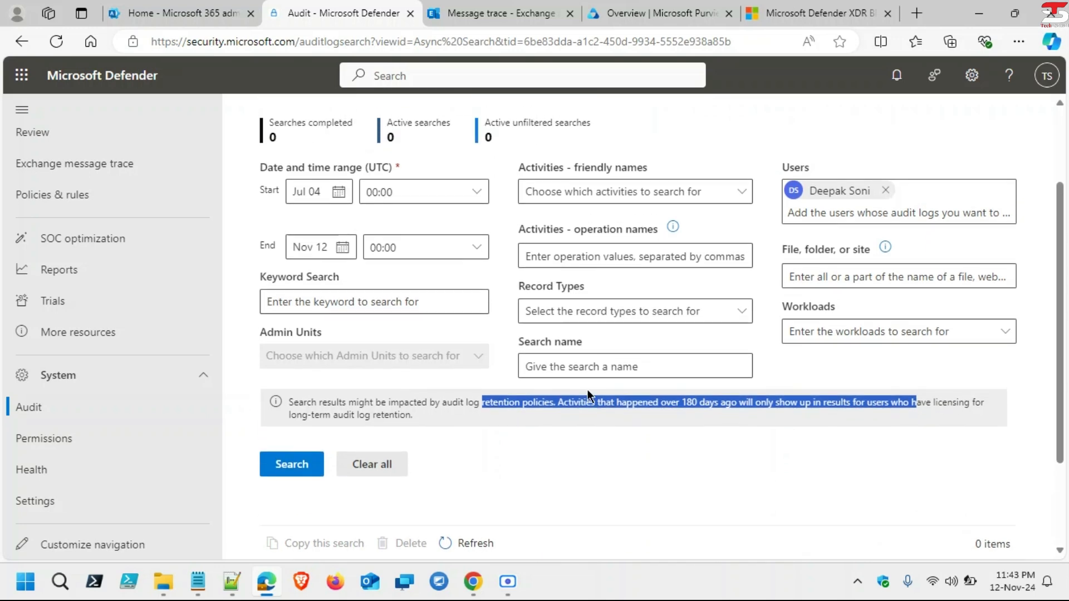
scroll(588, 392, down, 1)
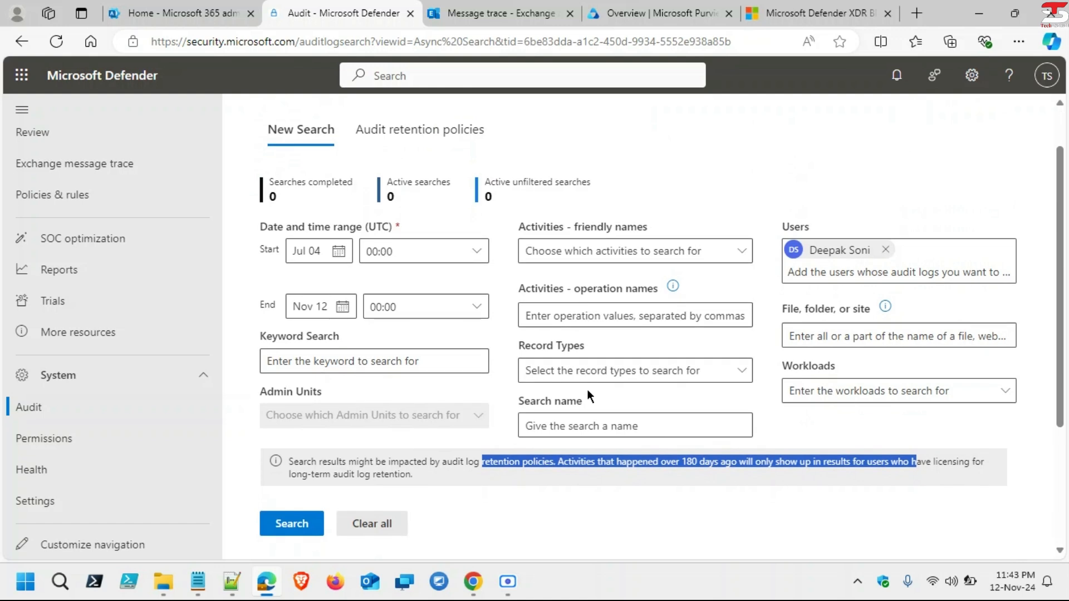
scroll(587, 389, up, 1)
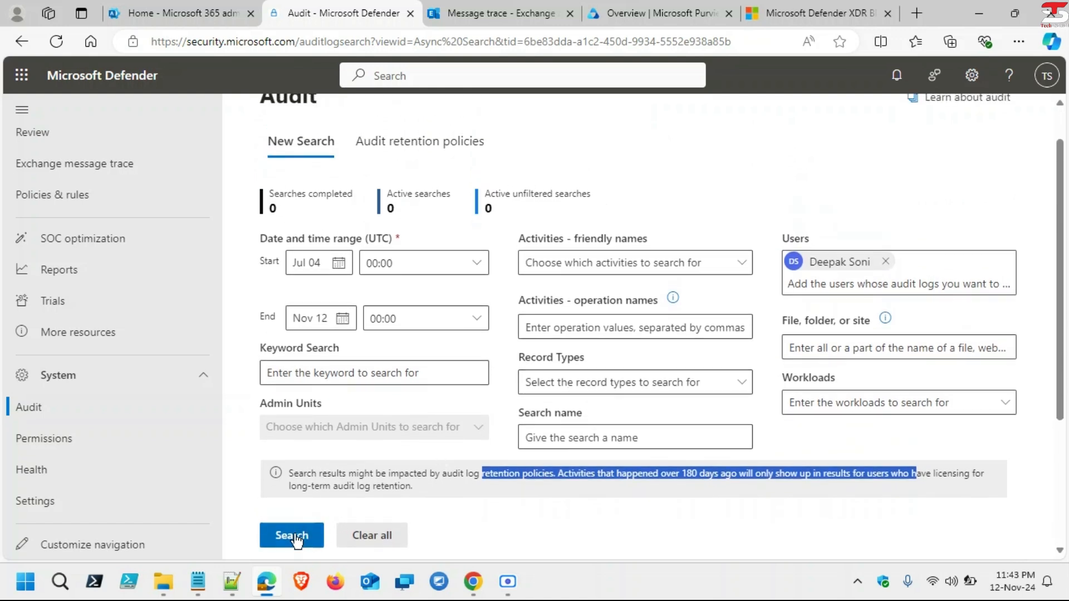
Step: Run the Jul 4–Nov 12 audit search, then refresh and select the queued job in the list
click(292, 536)
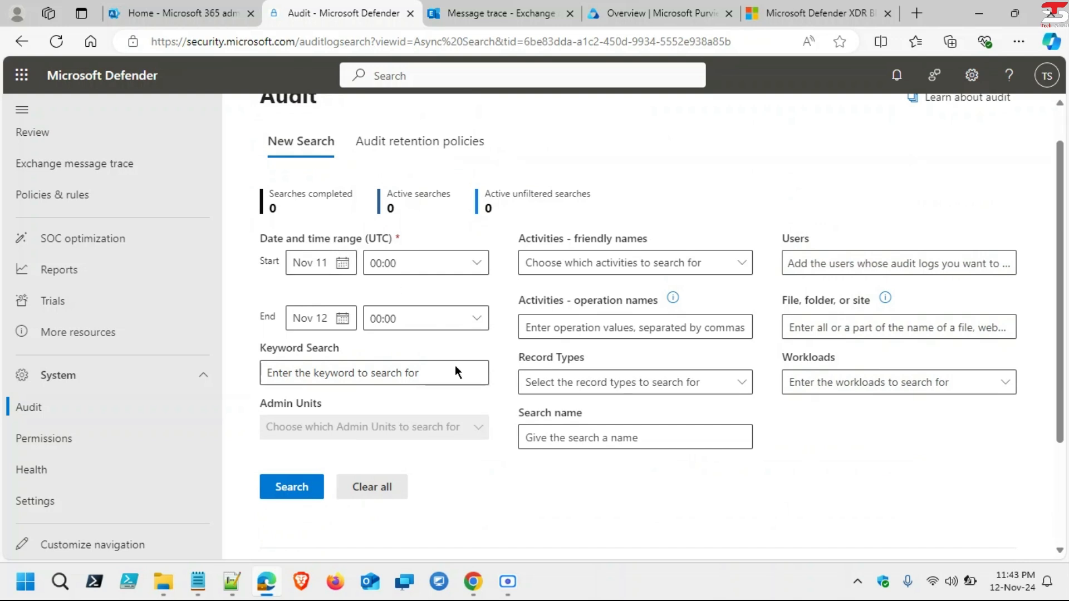
scroll(601, 461, down, 2)
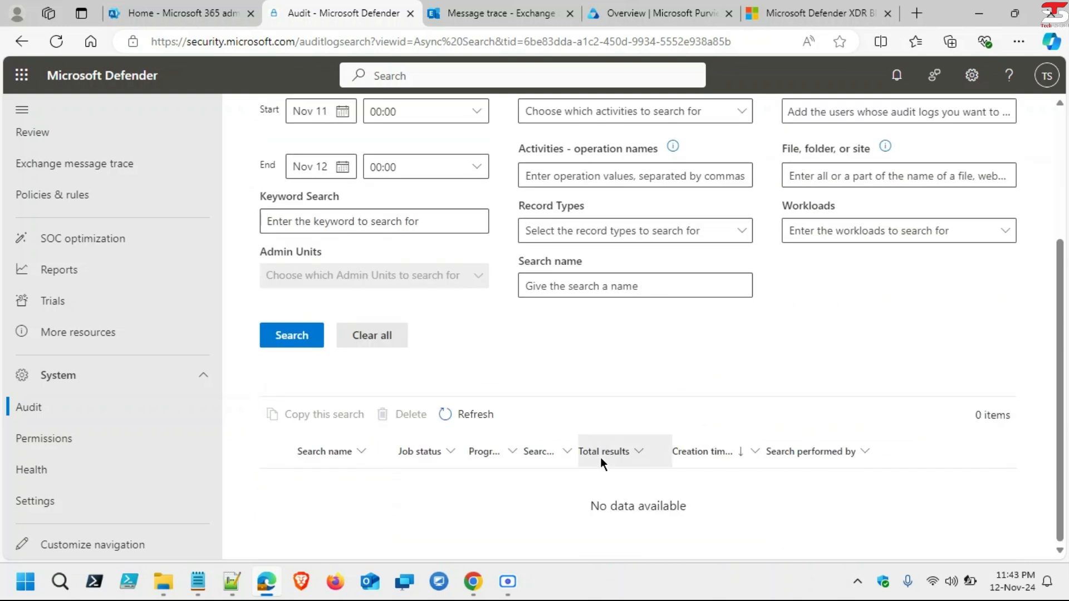
click(482, 421)
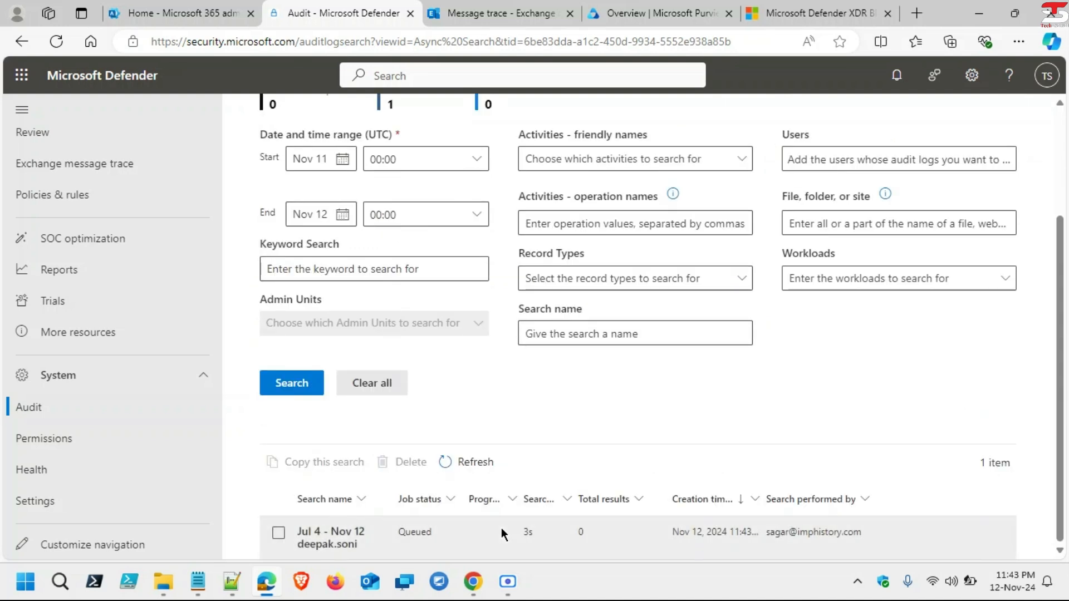
drag(396, 530, 442, 536)
click(442, 535)
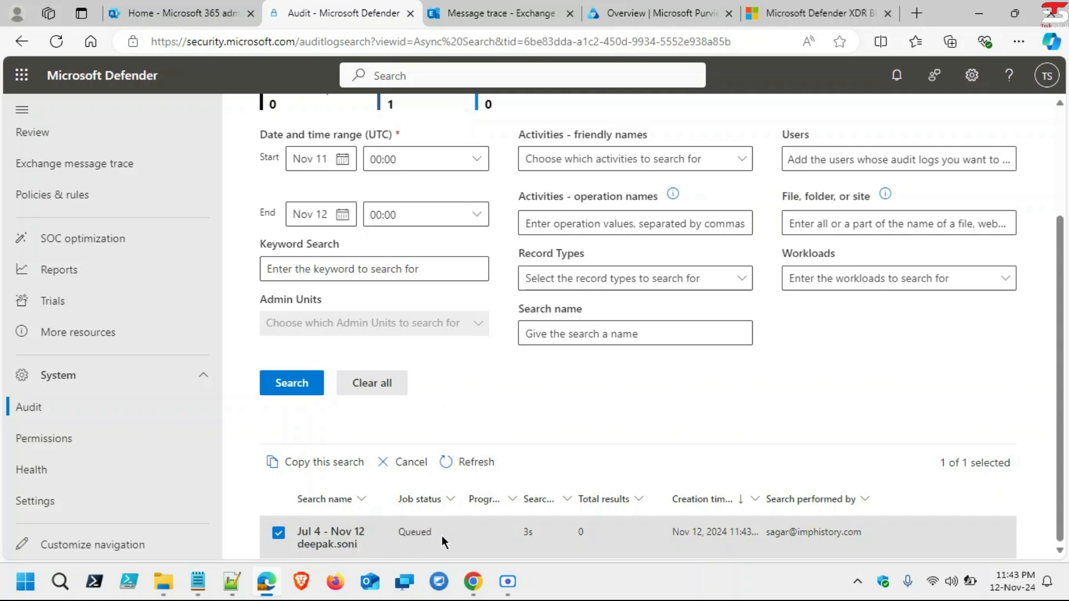
click(466, 469)
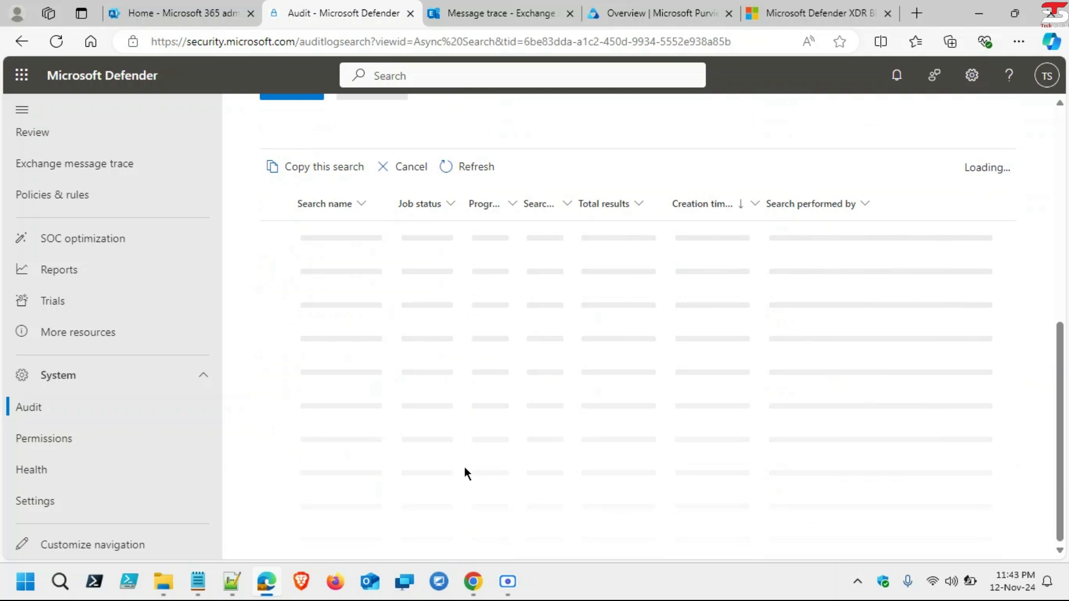
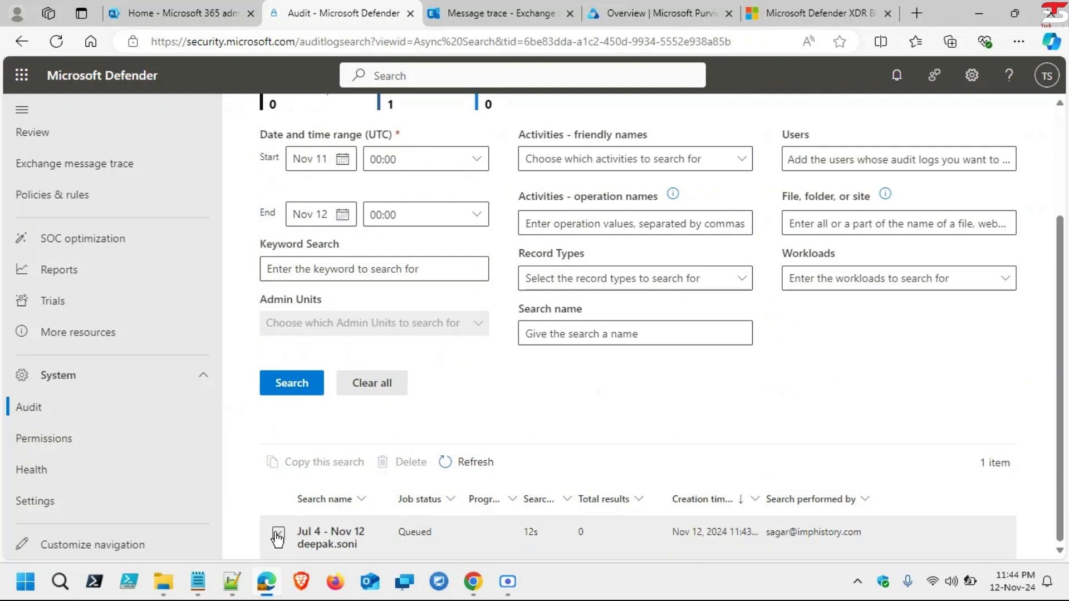
Step: Refresh the selected Jul 4–Nov 12 audit job to in progress, then view the Permissions role groups
click(278, 536)
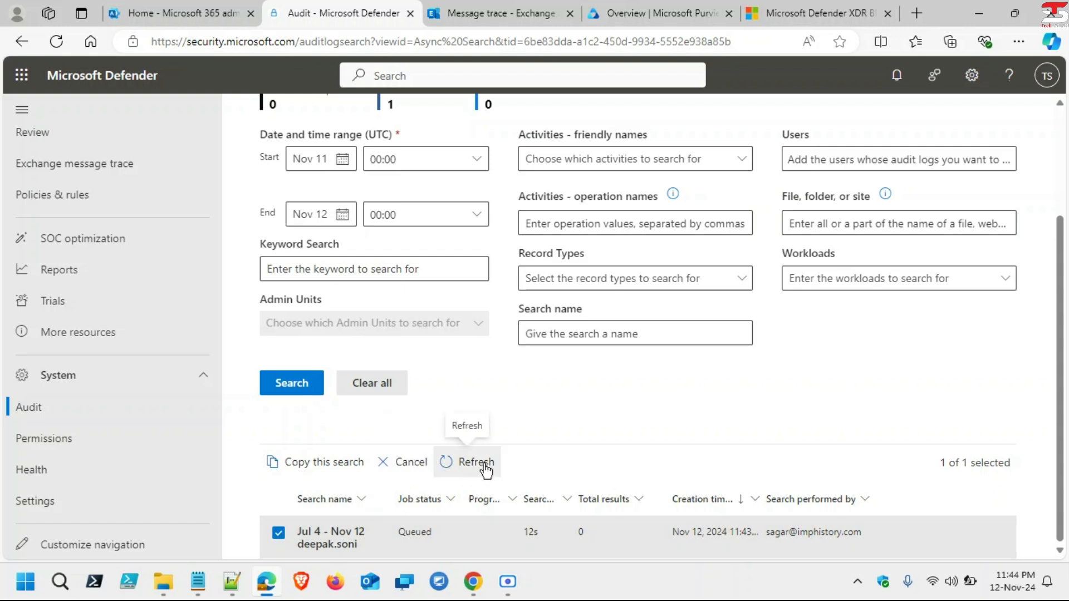
click(447, 463)
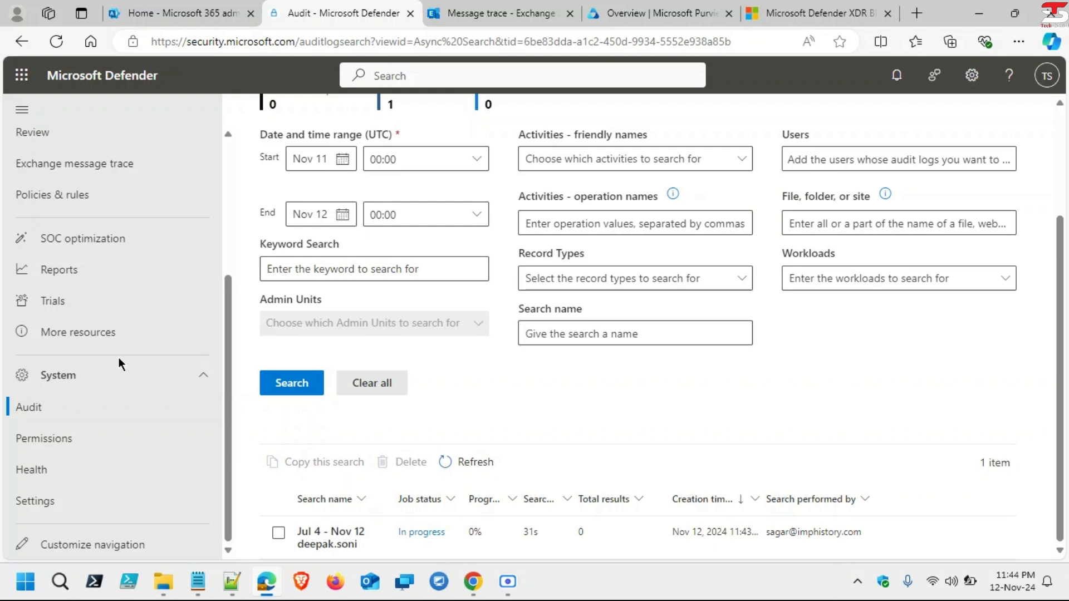
click(67, 439)
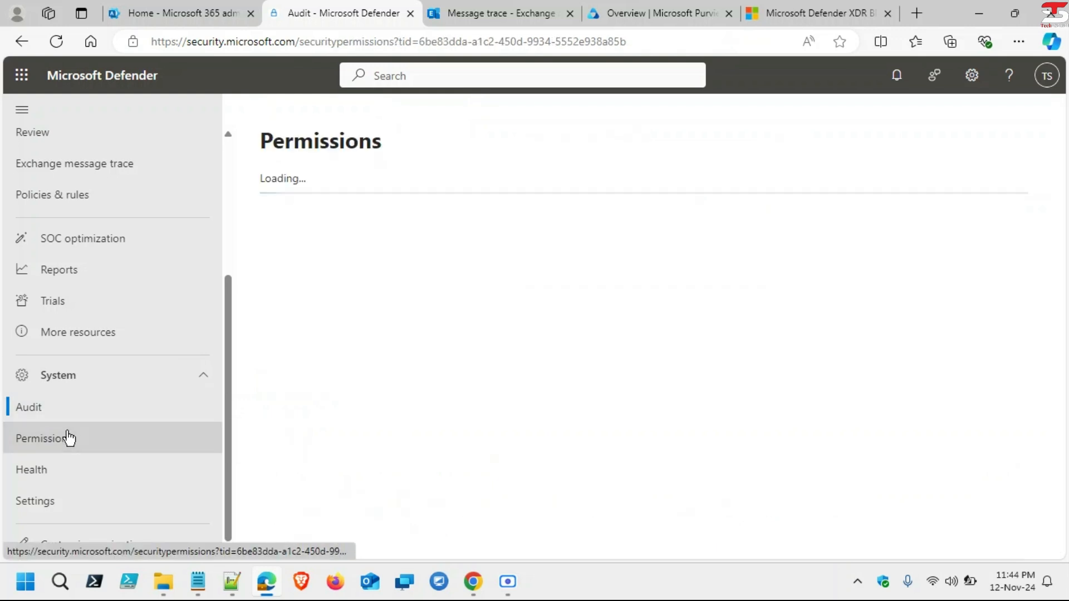
Step: Open Service health from the Health page in a new tab, then go to Defender Settings
click(58, 476)
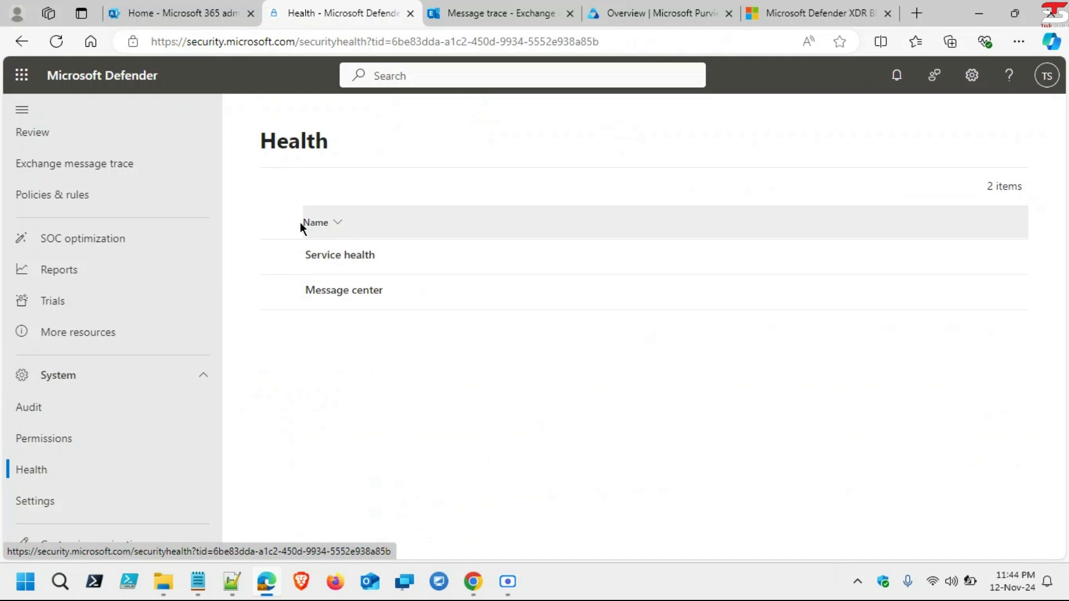
click(357, 256)
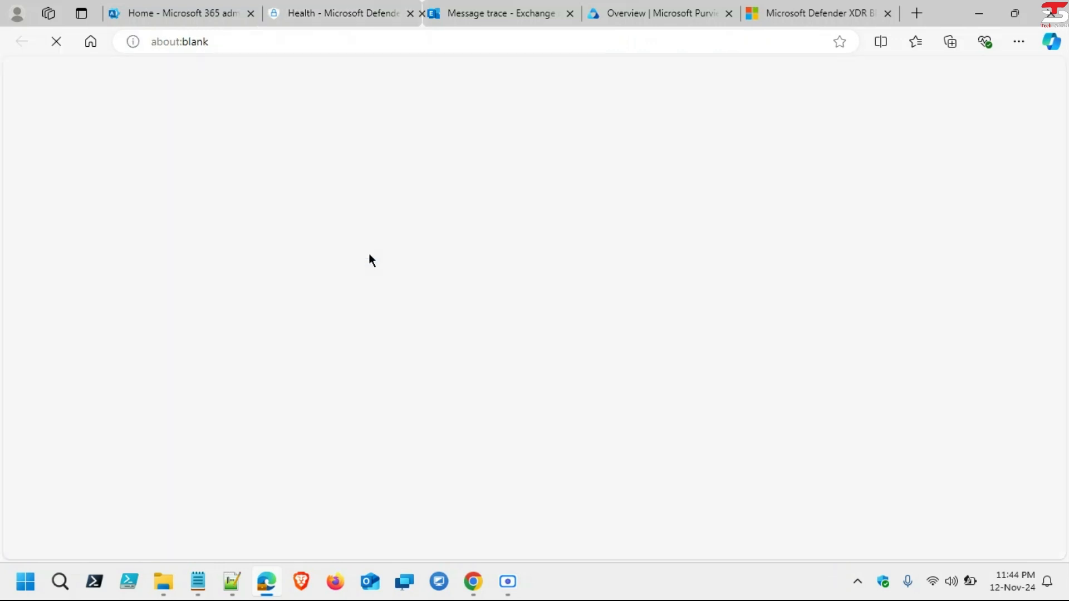
click(304, 7)
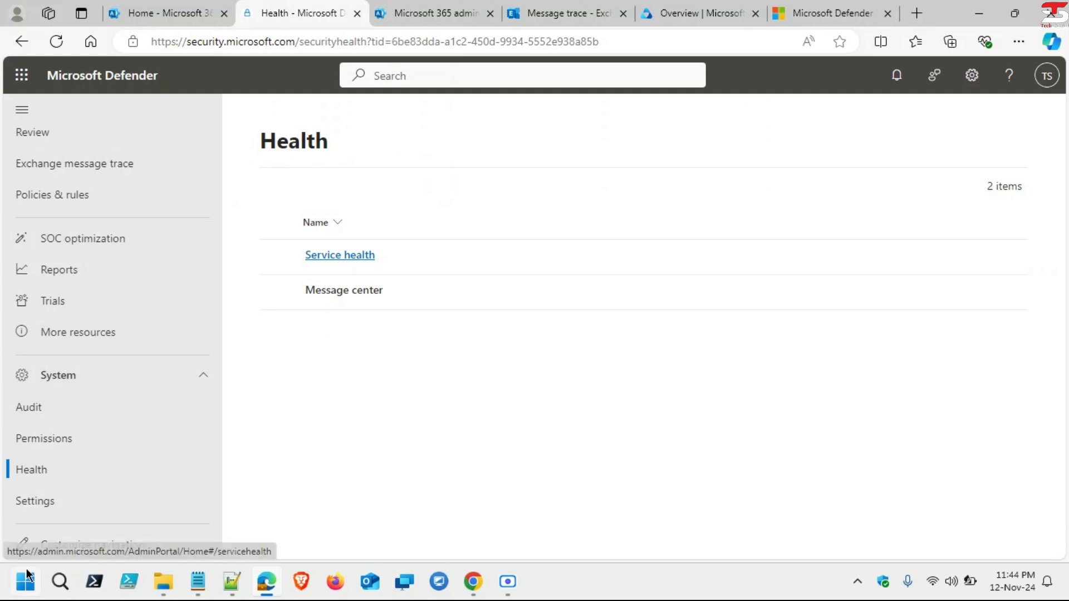
click(49, 510)
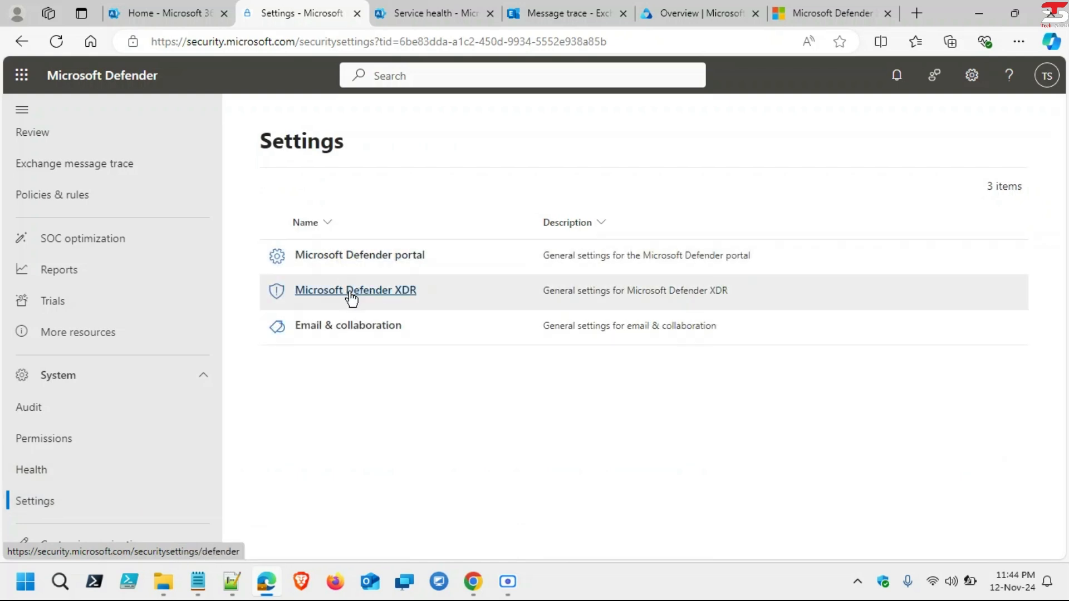
Step: Open Email & collaboration settings, then review the active advisory and service status list in Service health
click(355, 326)
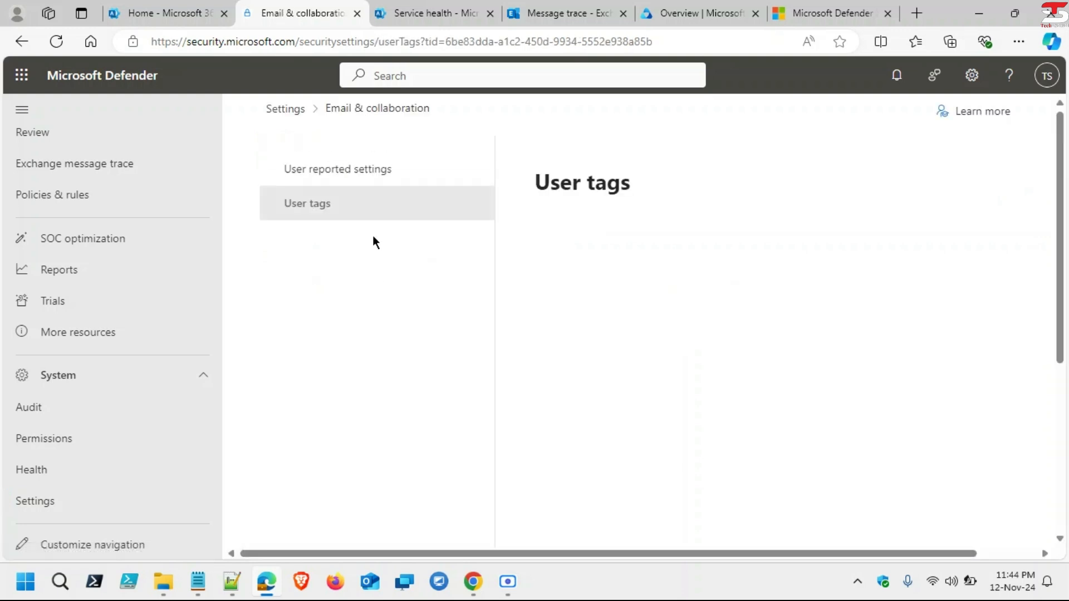
click(442, 5)
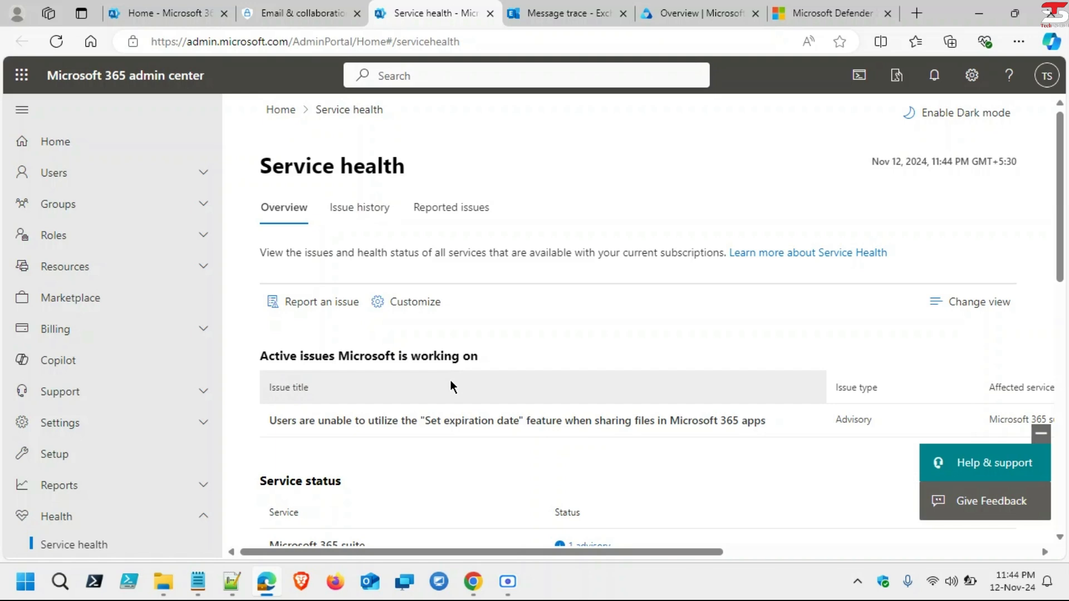
scroll(451, 384, down, 5)
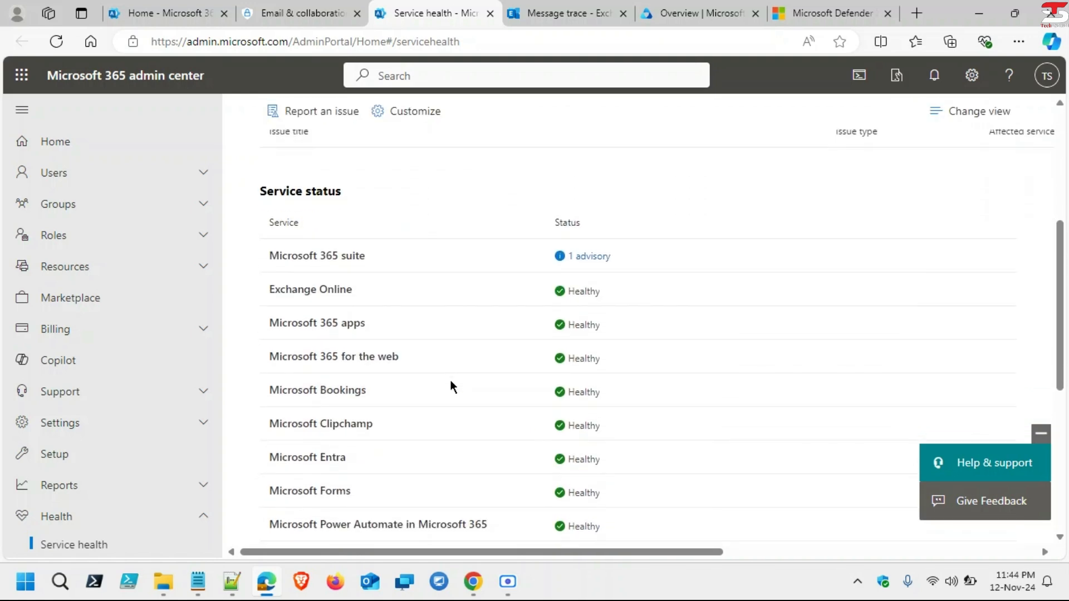
scroll(451, 383, up, 3)
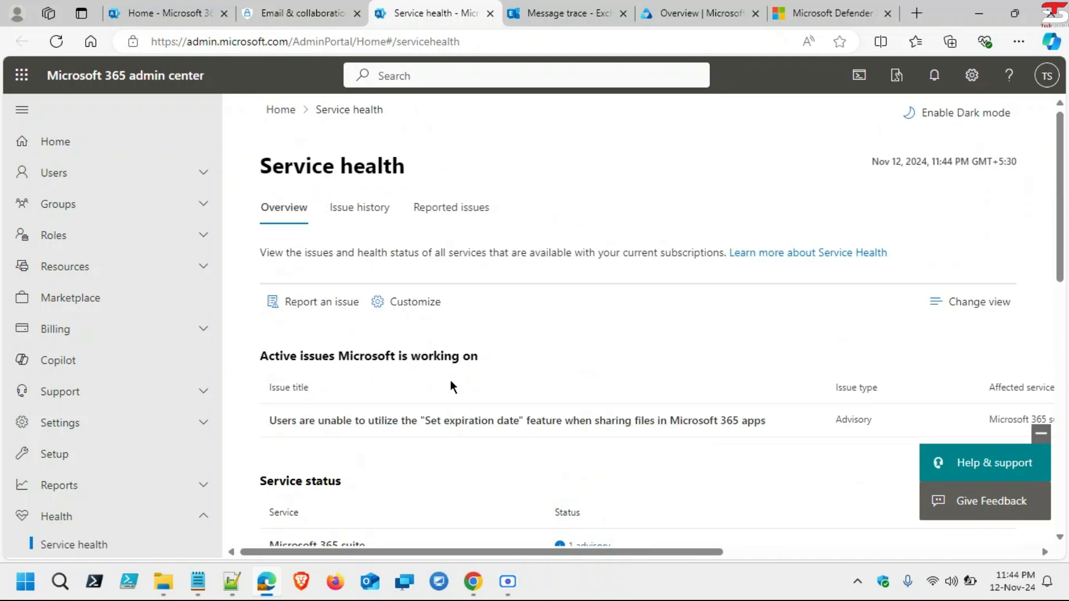
Step: Cancel the Priority Account Protection intro to show the User tags list, then open Customize navigation
click(310, 12)
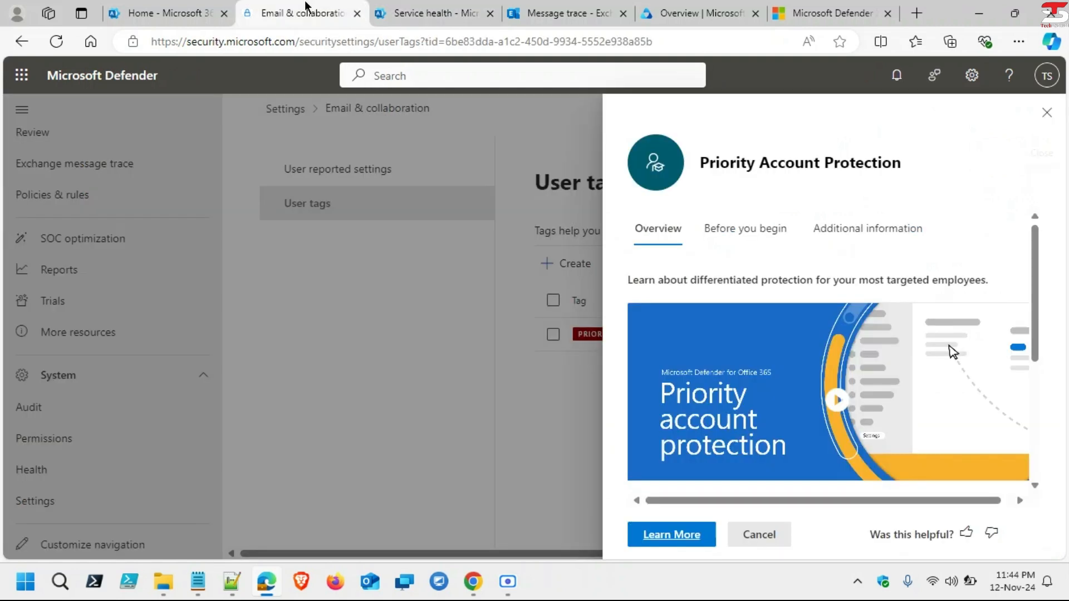
scroll(951, 345, down, 5)
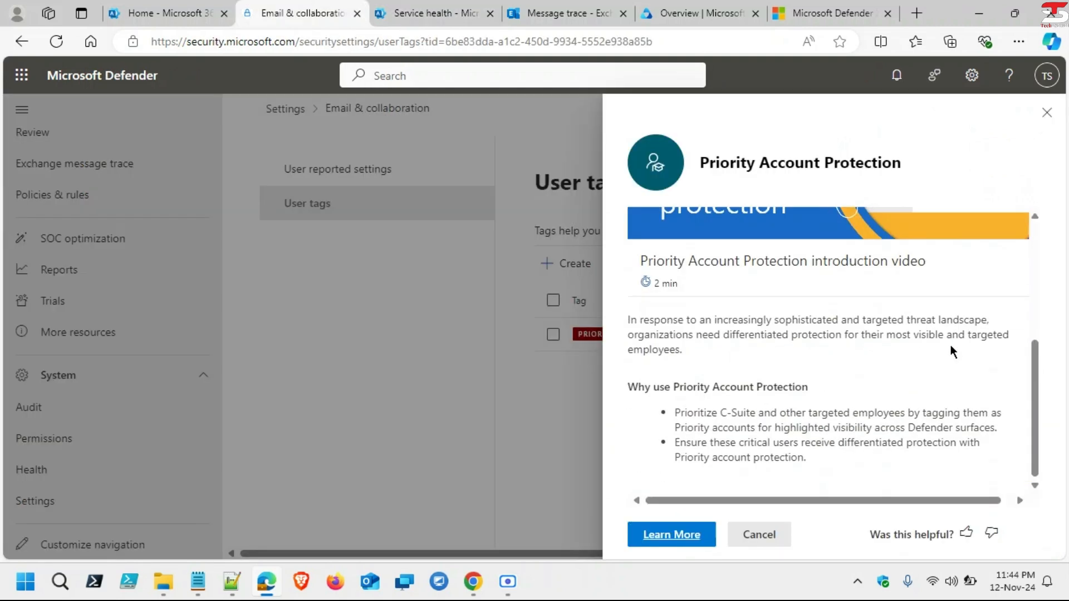
scroll(951, 345, up, 3)
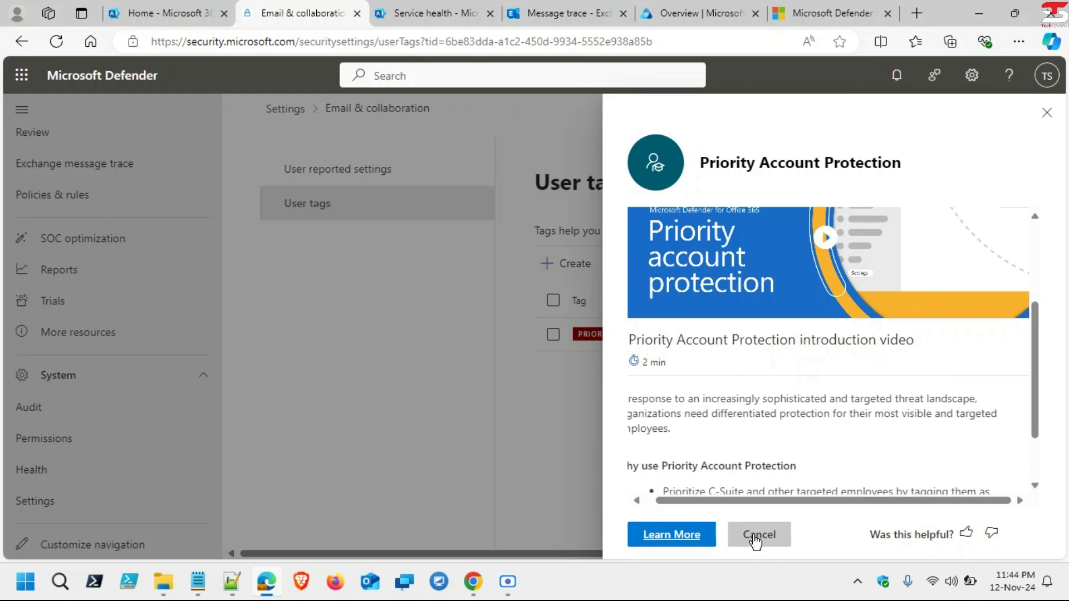
click(756, 536)
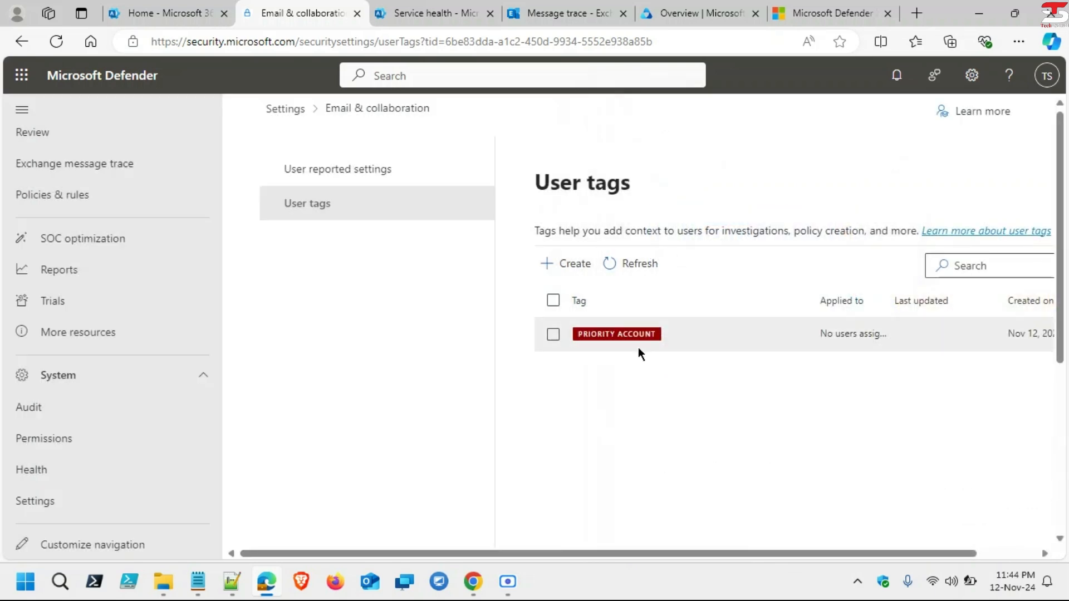
scroll(600, 343, right, 3)
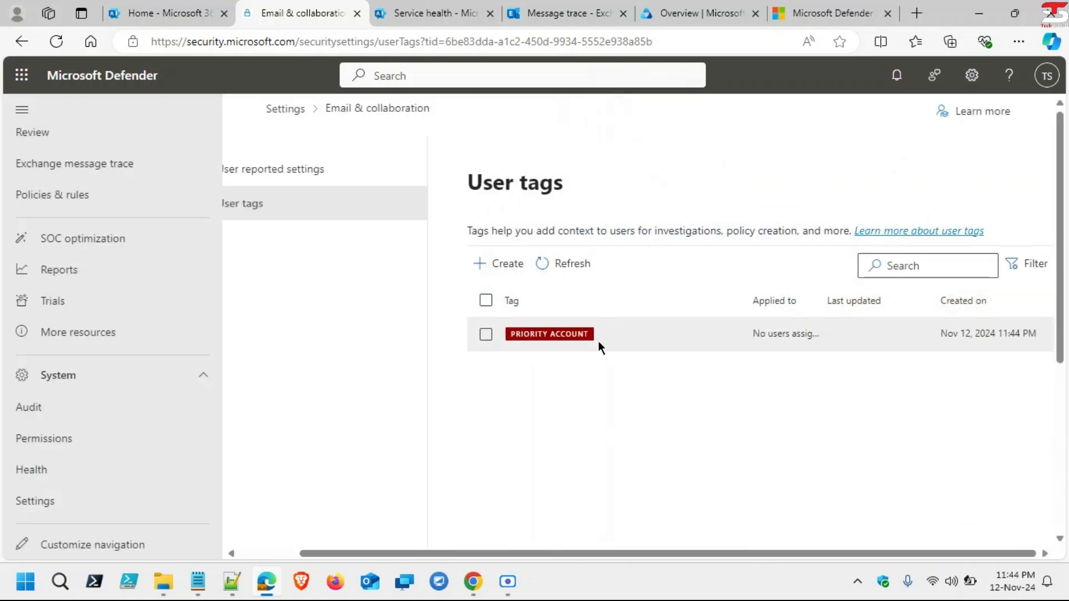
scroll(598, 341, left, 3)
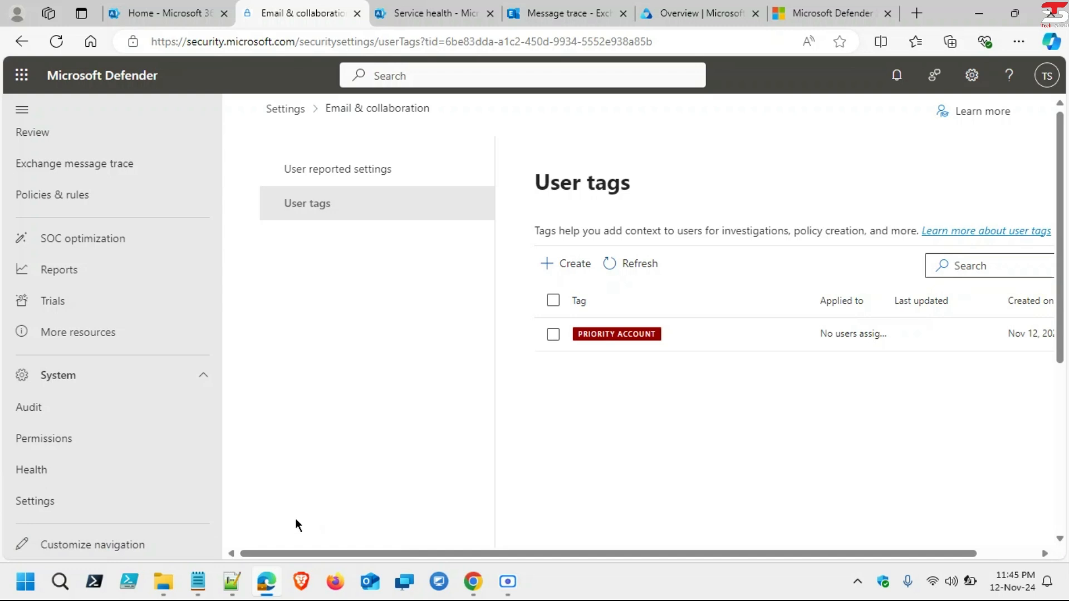
click(128, 548)
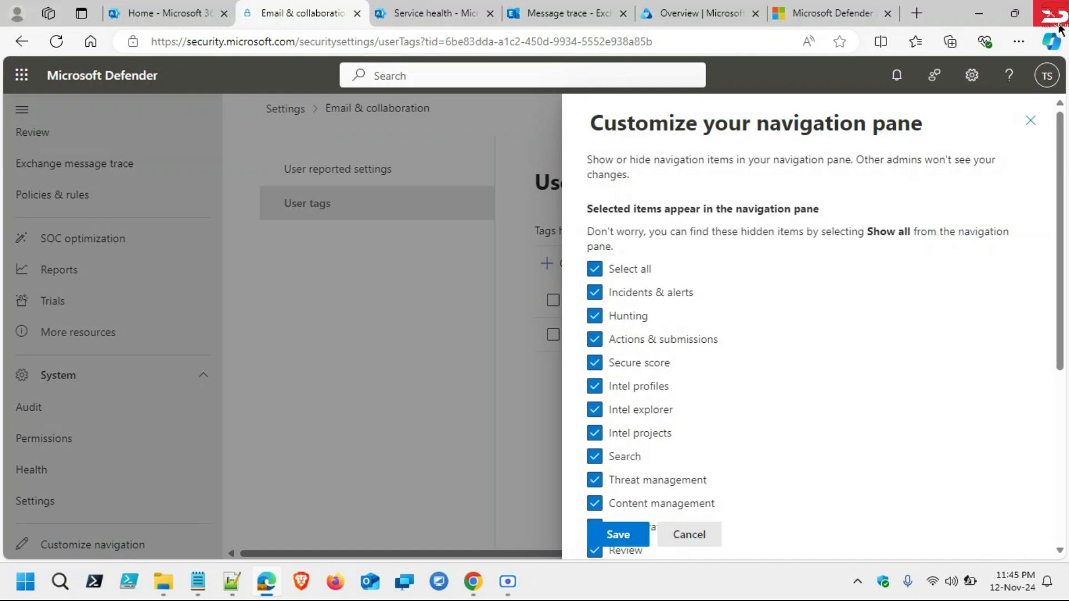
Step: Save the navigation pane with every item left checked
scroll(639, 365, down, 5)
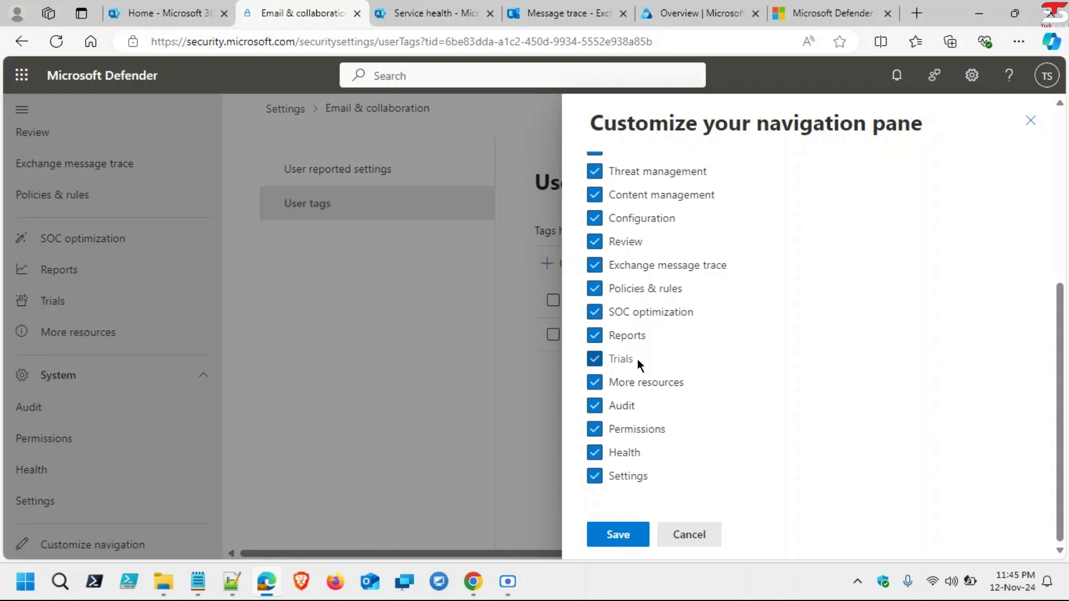
scroll(638, 359, up, 5)
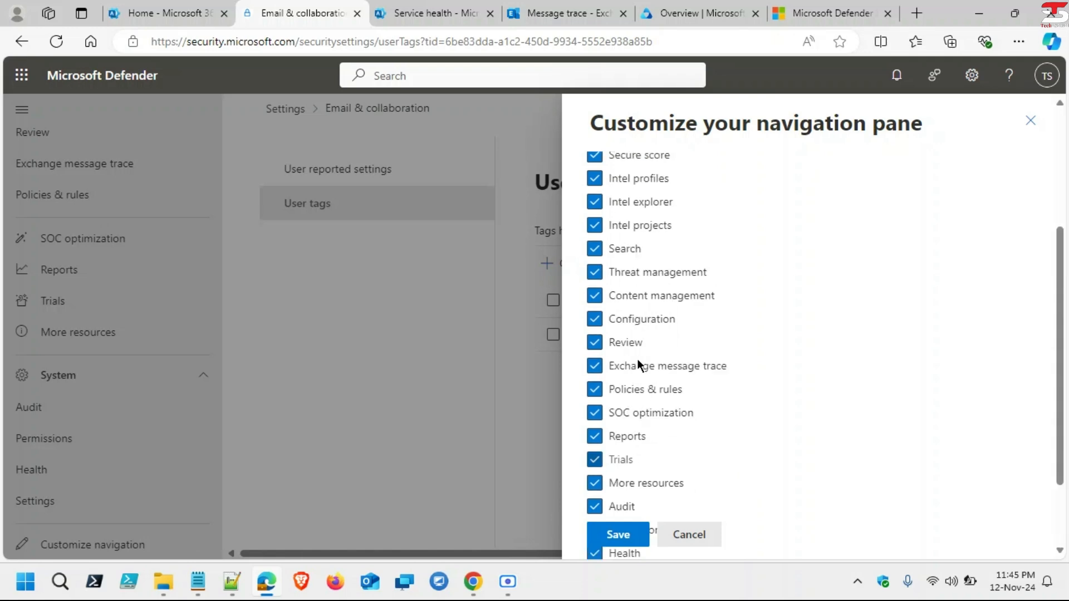
click(623, 537)
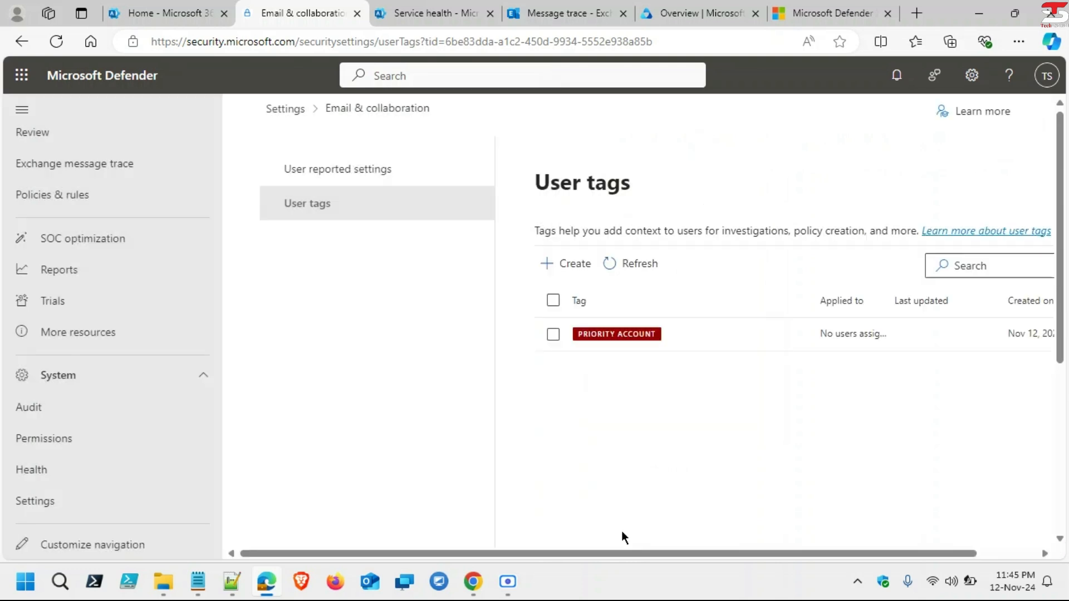
Step: Expand the Microsoft Sentinel section in the left navigation
scroll(217, 394, up, 4)
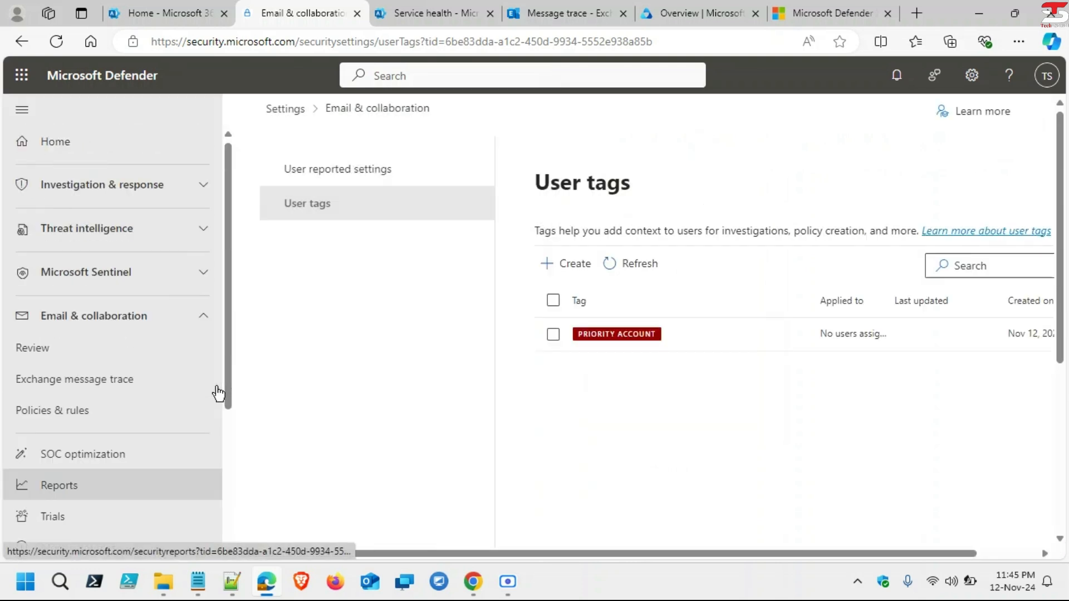
scroll(72, 374, down, 4)
scroll(71, 374, up, 4)
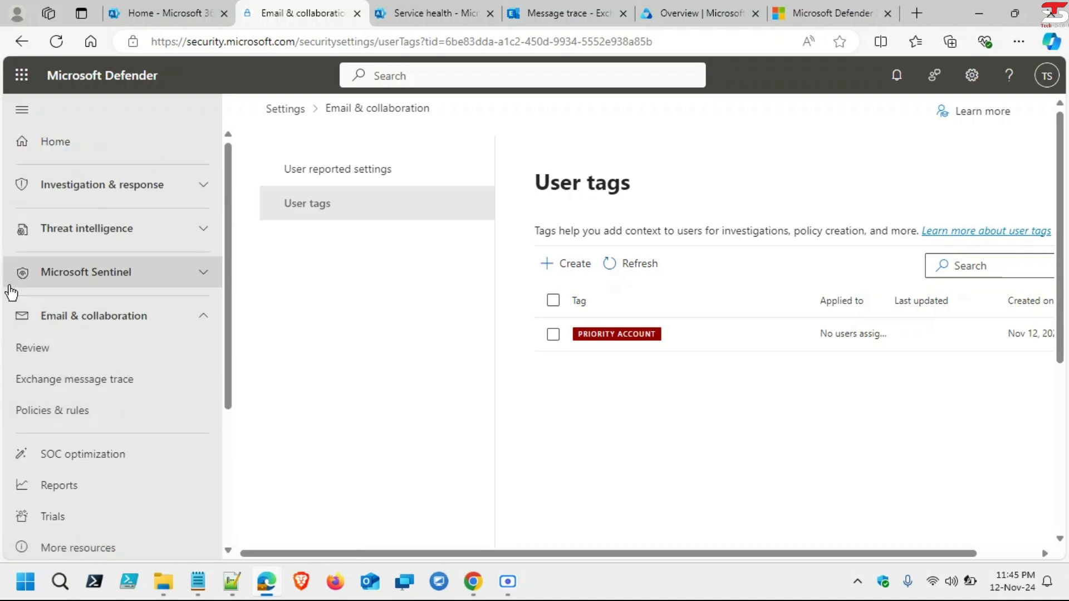
click(111, 273)
scroll(109, 275, down, 3)
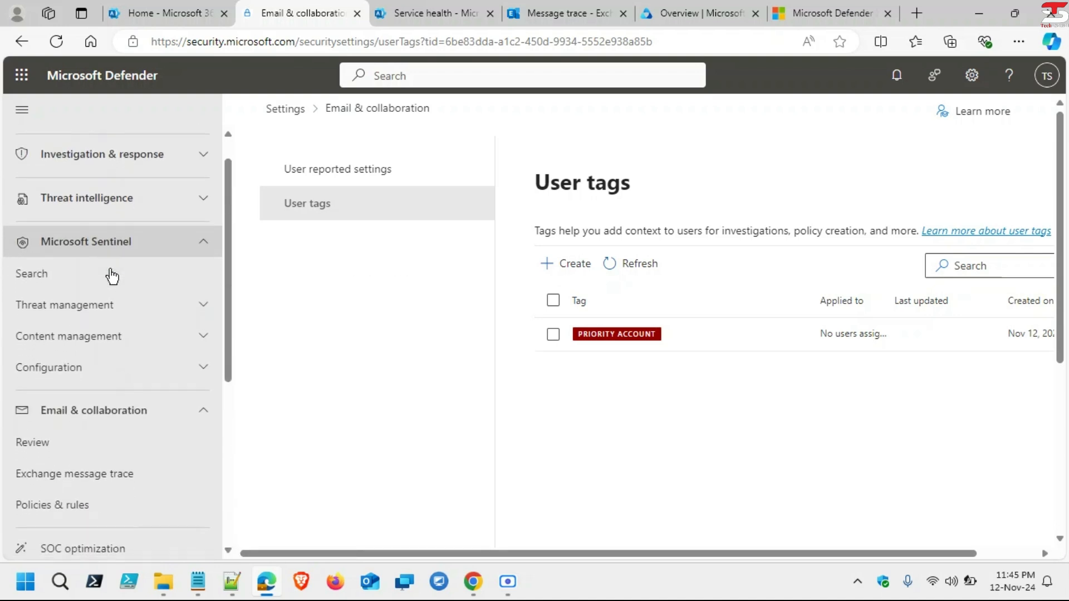
scroll(111, 275, down, 2)
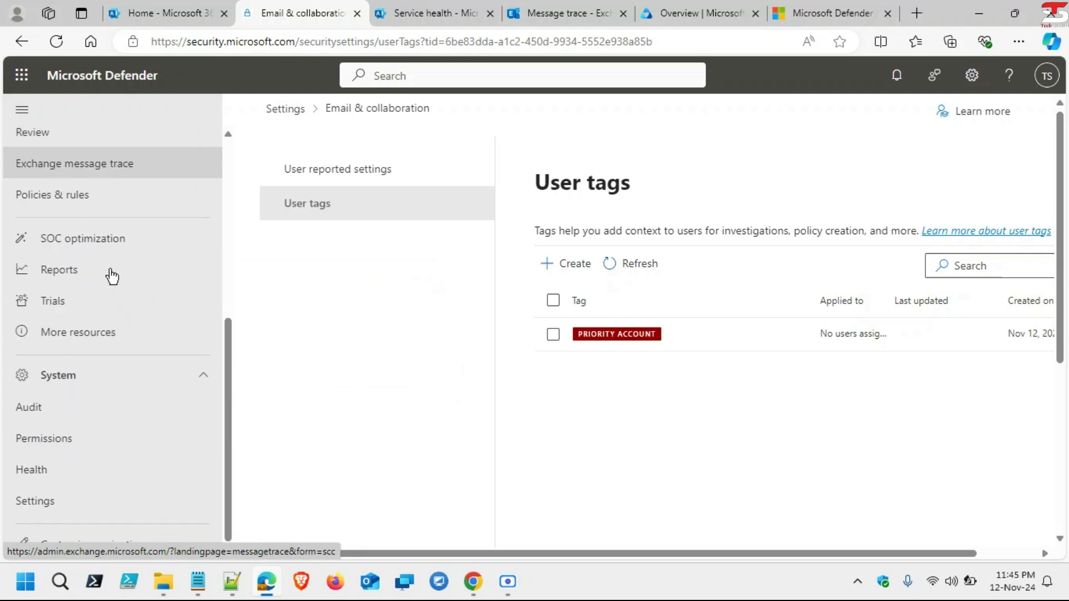
Step: Uncheck Reports in the navigation pane customization and save it
click(100, 546)
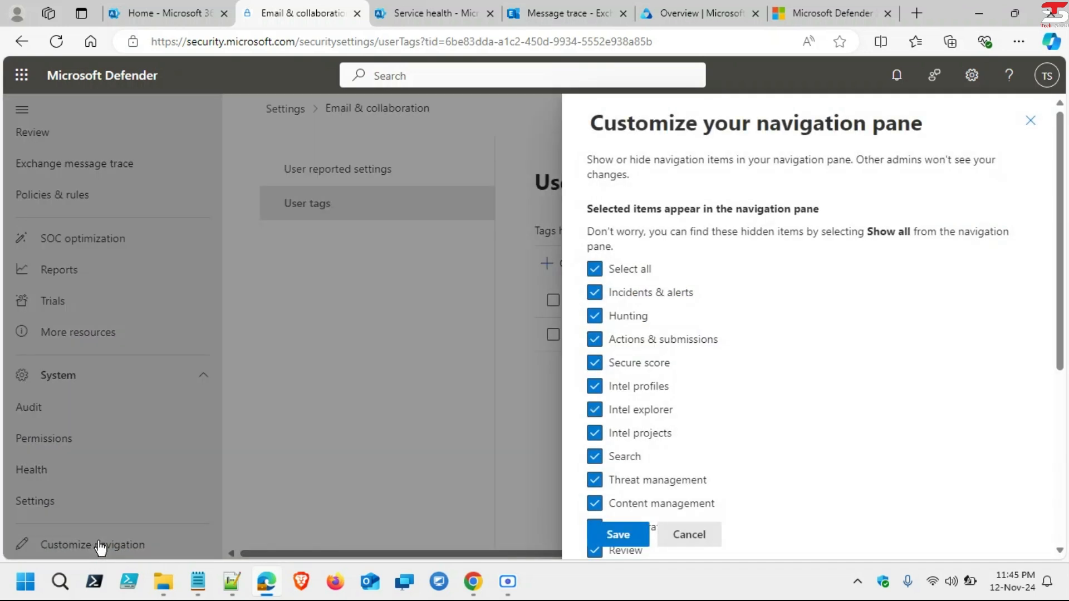
scroll(704, 418, down, 3)
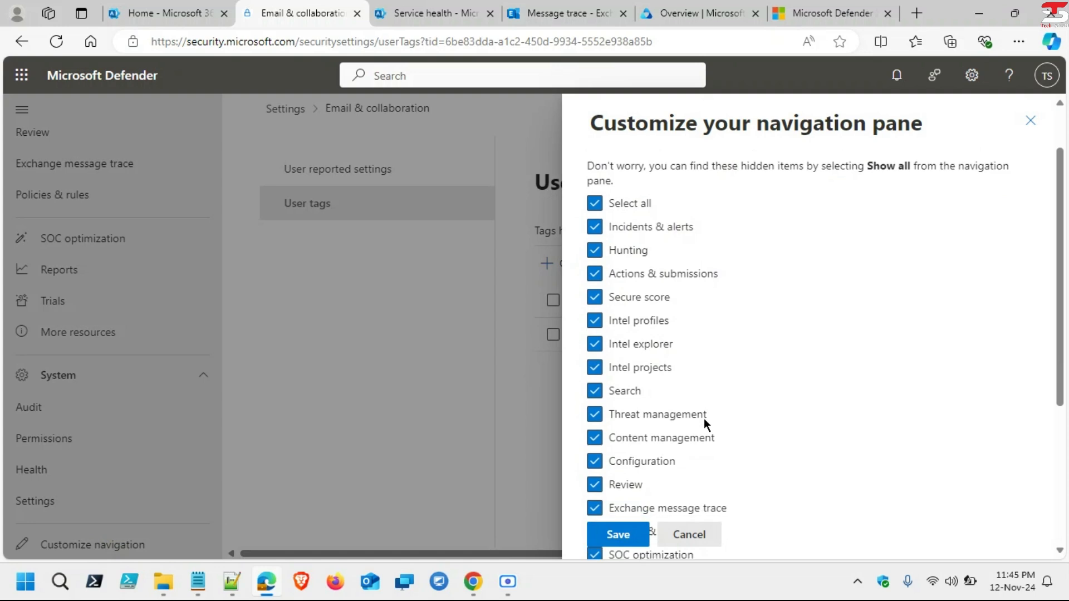
scroll(704, 419, down, 1)
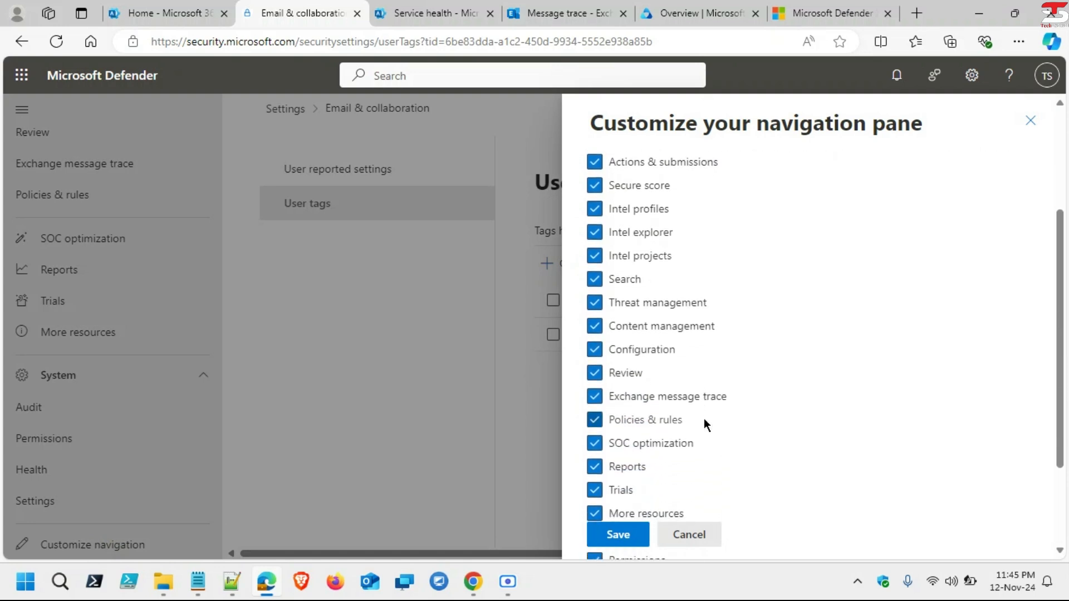
scroll(704, 418, down, 3)
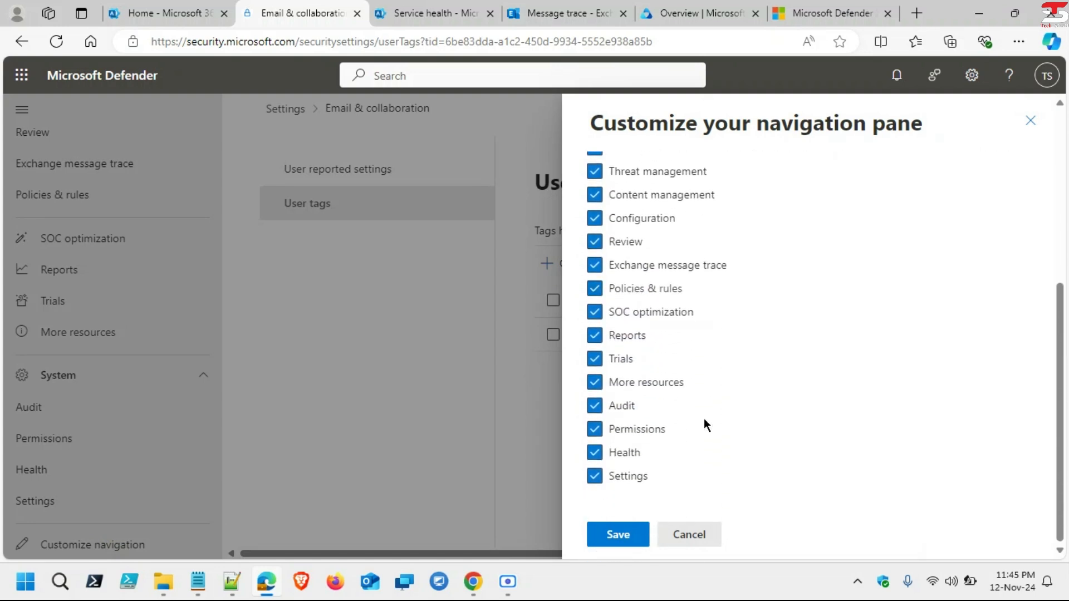
scroll(703, 424, up, 5)
scroll(704, 425, up, 2)
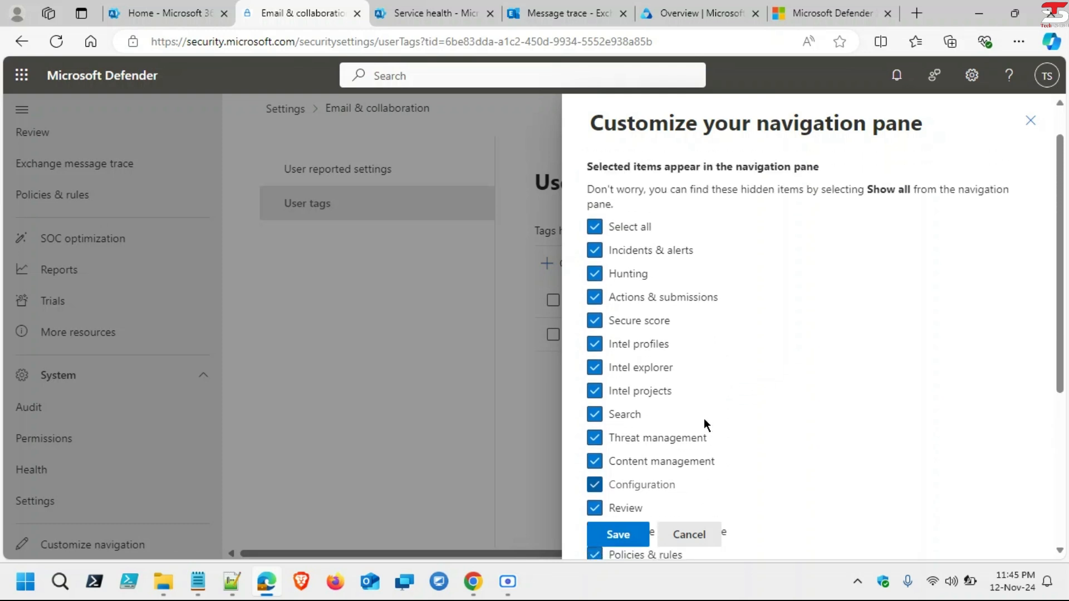
scroll(704, 419, up, 1)
scroll(704, 419, down, 1)
scroll(705, 422, down, 1)
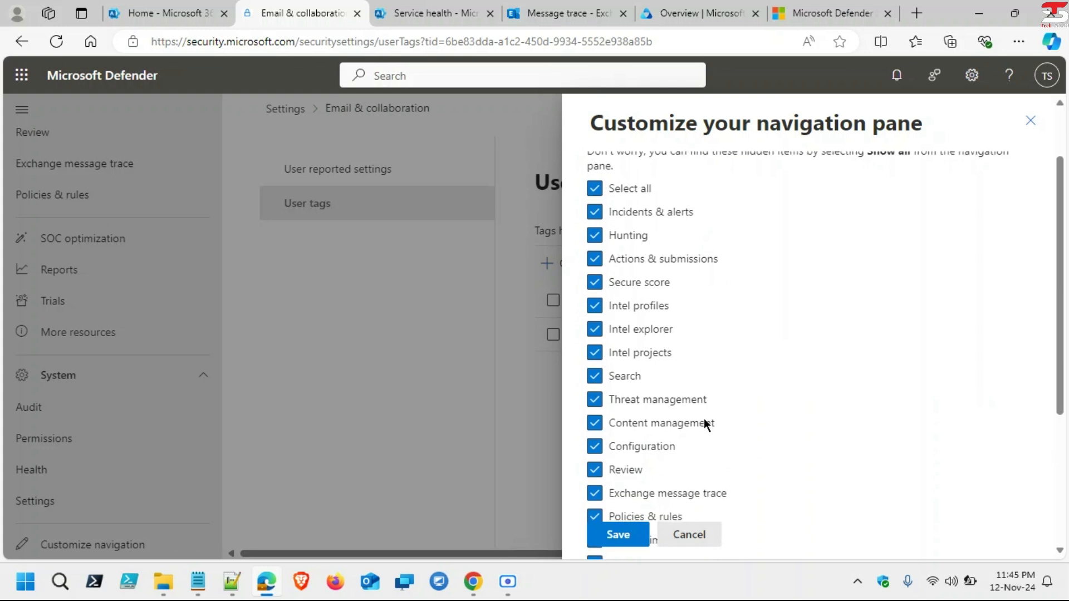
scroll(704, 424, down, 1)
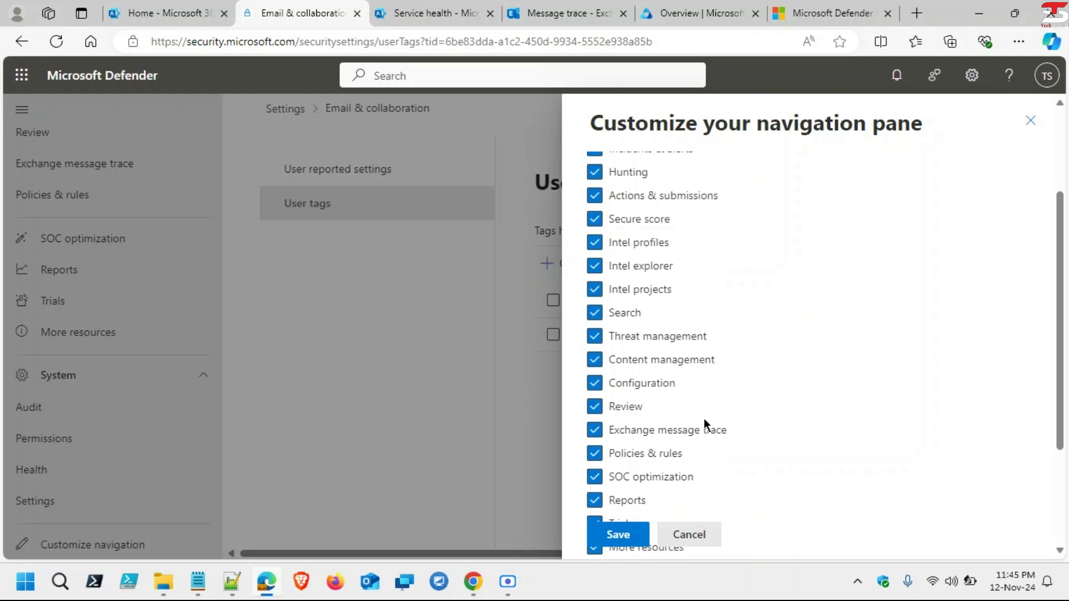
scroll(704, 419, down, 2)
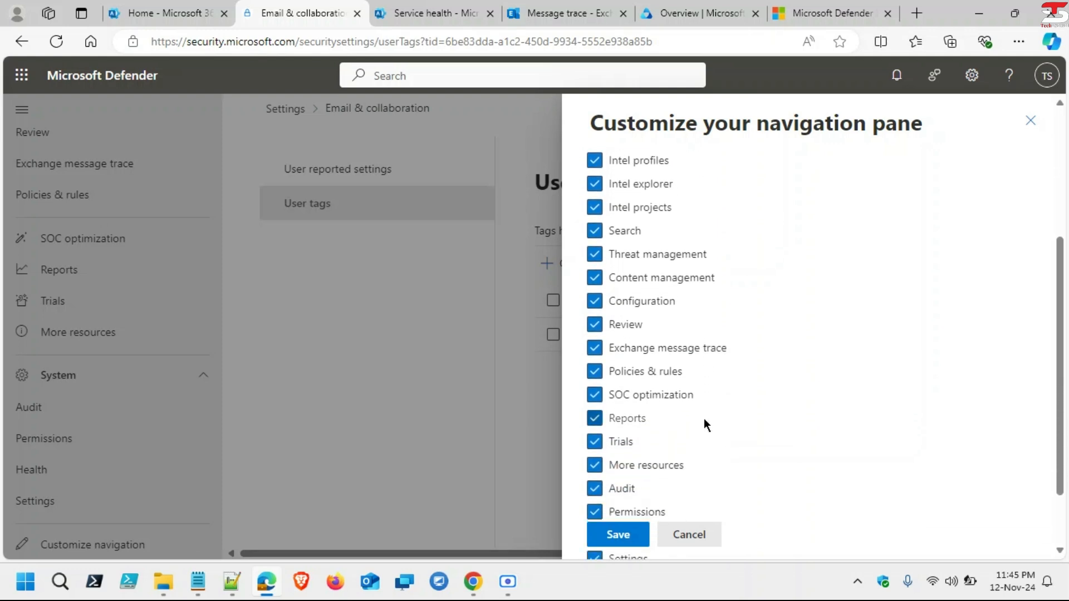
scroll(704, 418, down, 2)
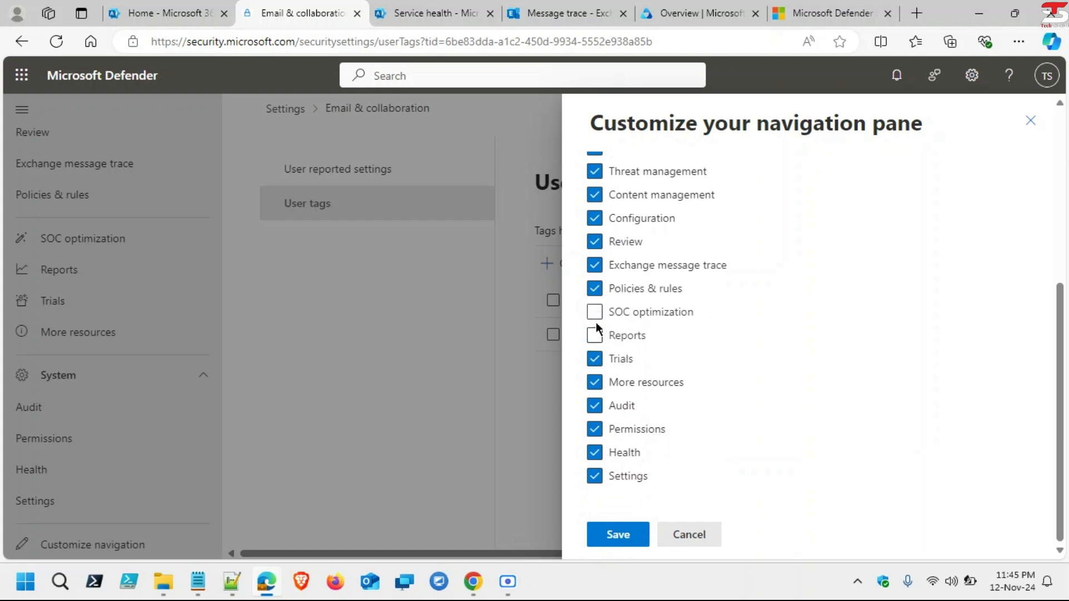
click(620, 536)
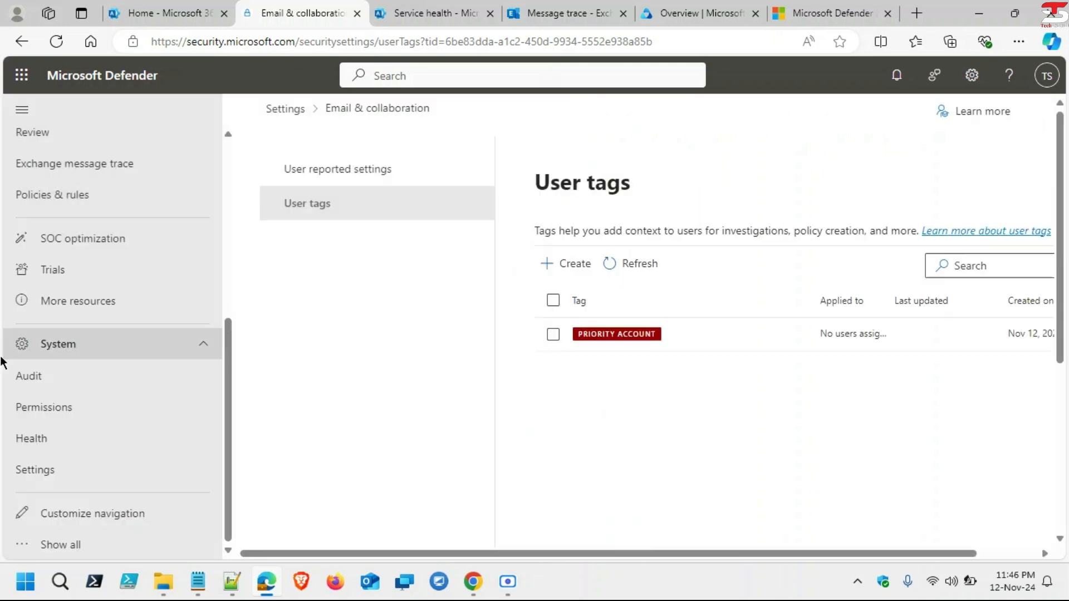
Step: Restore Reports with Show all, then launch Compliance from the Microsoft 365 admin center's Admin centers
scroll(108, 346, up, 3)
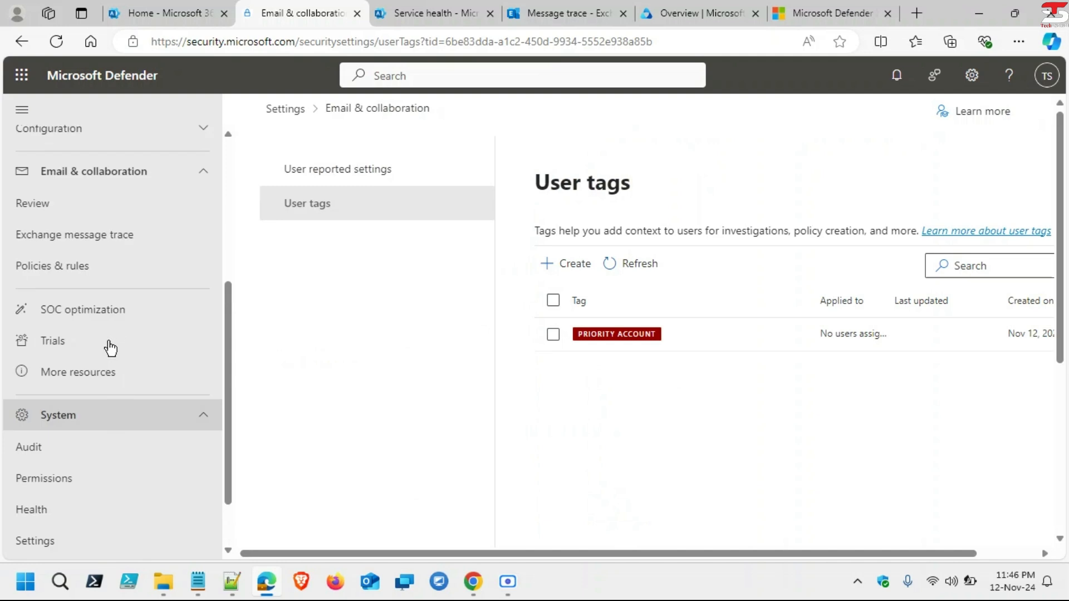
scroll(110, 347, up, 4)
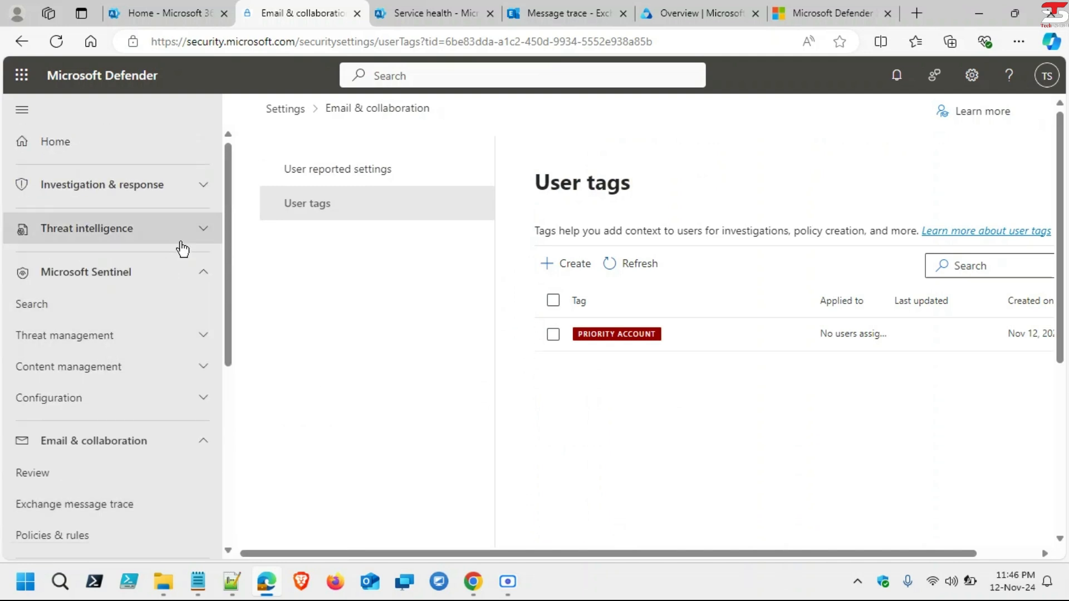
scroll(96, 415, down, 2)
scroll(95, 414, down, 4)
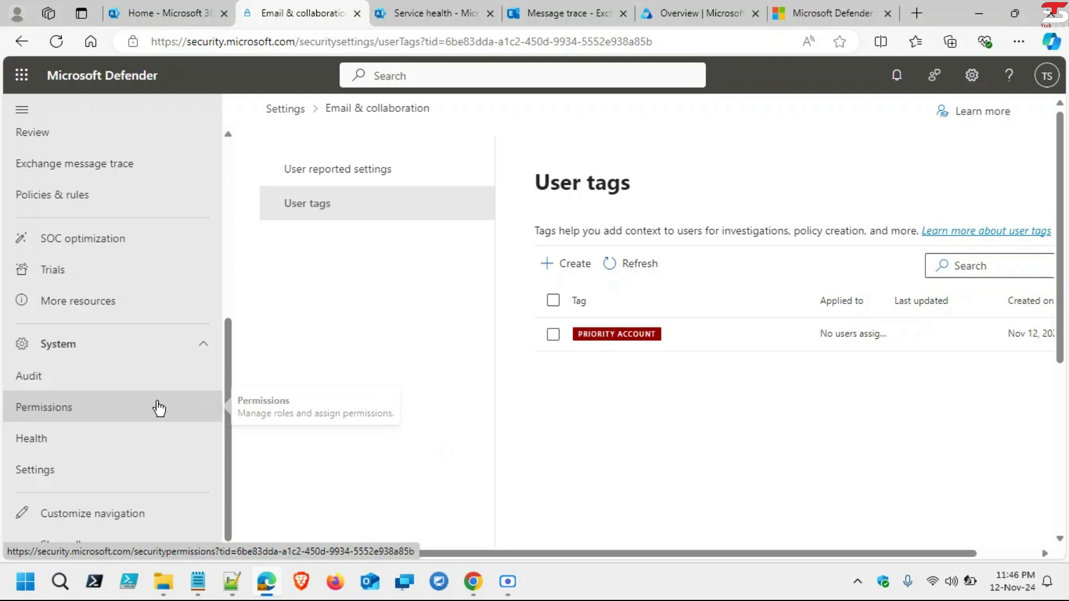
scroll(159, 409, up, 5)
scroll(149, 346, down, 5)
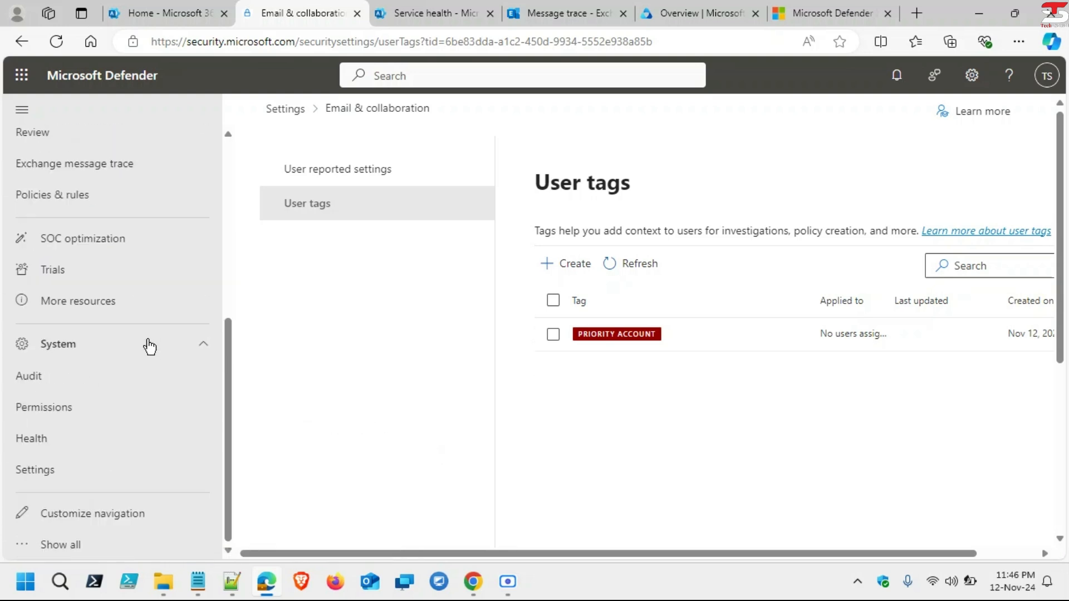
click(96, 547)
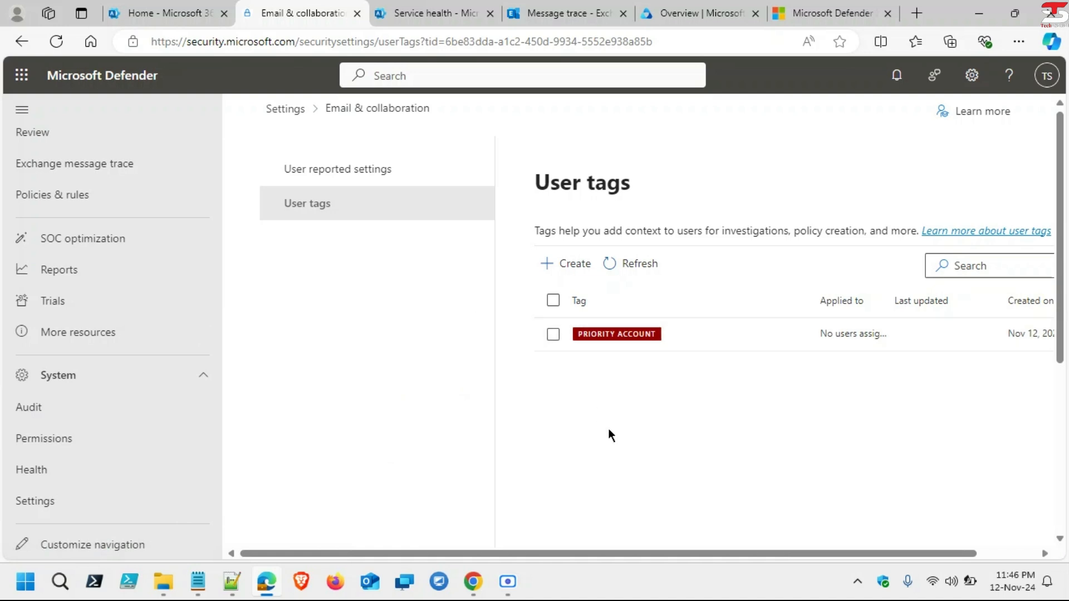
click(169, 12)
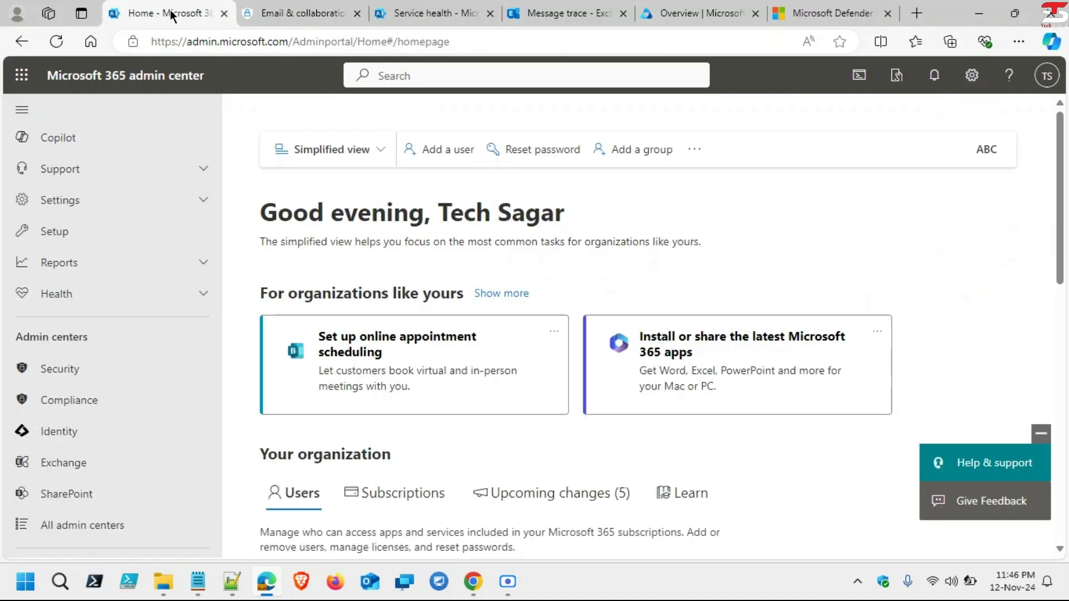
click(91, 401)
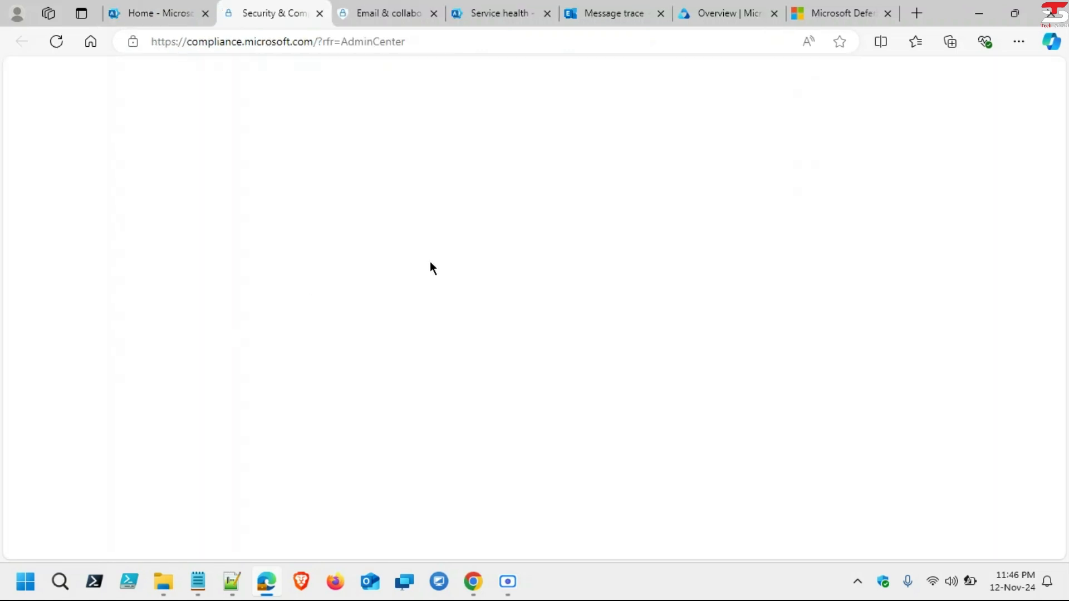